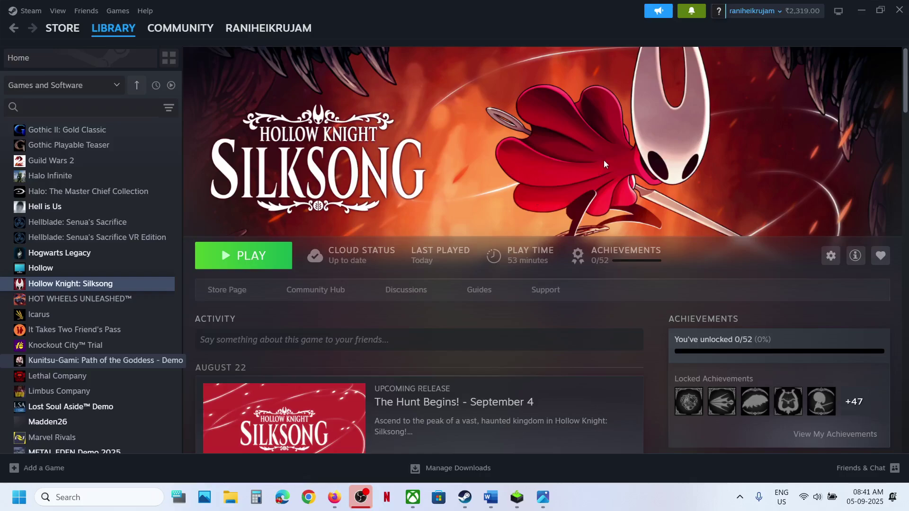
Step: Open the Silksong crash screenshot from the desktop in Photos, then go back to Steam
key(super+d)
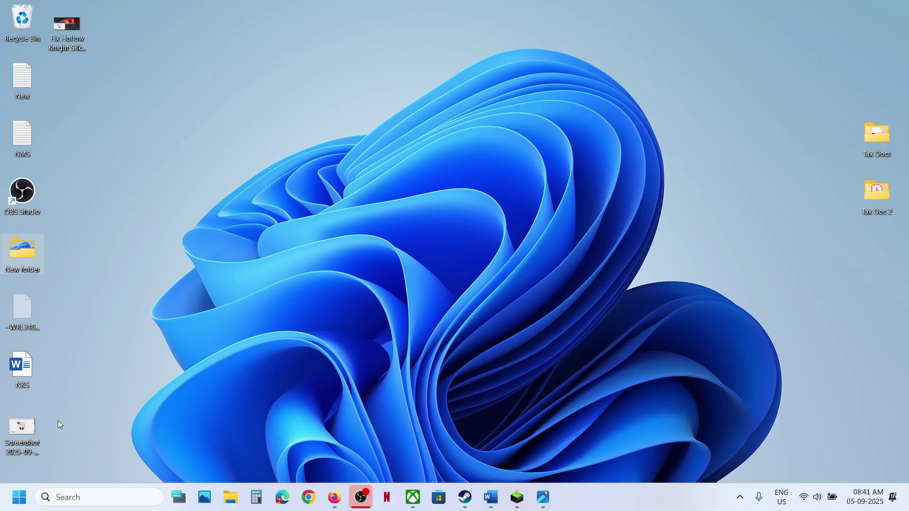
double_click(17, 434)
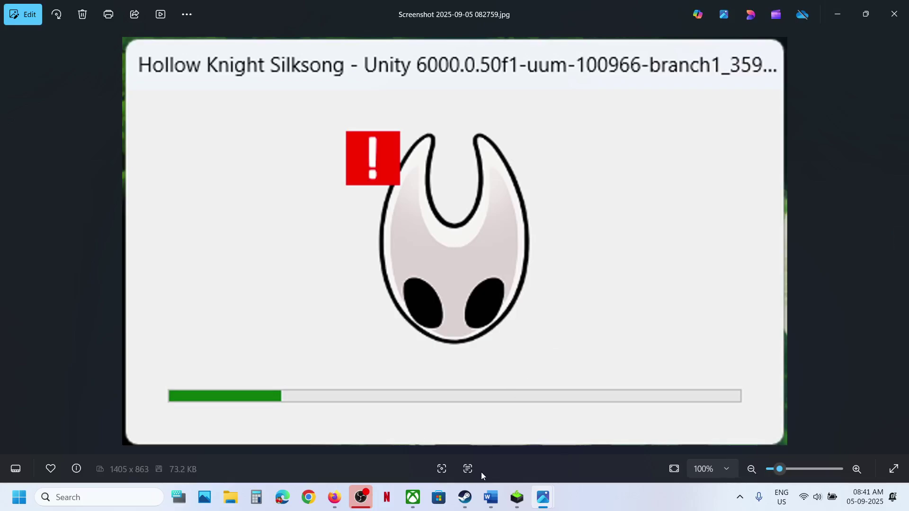
click(464, 497)
Step: Highlight the Restart Steam step in the Word notes, then open and dismiss Steam's main menu
click(493, 504)
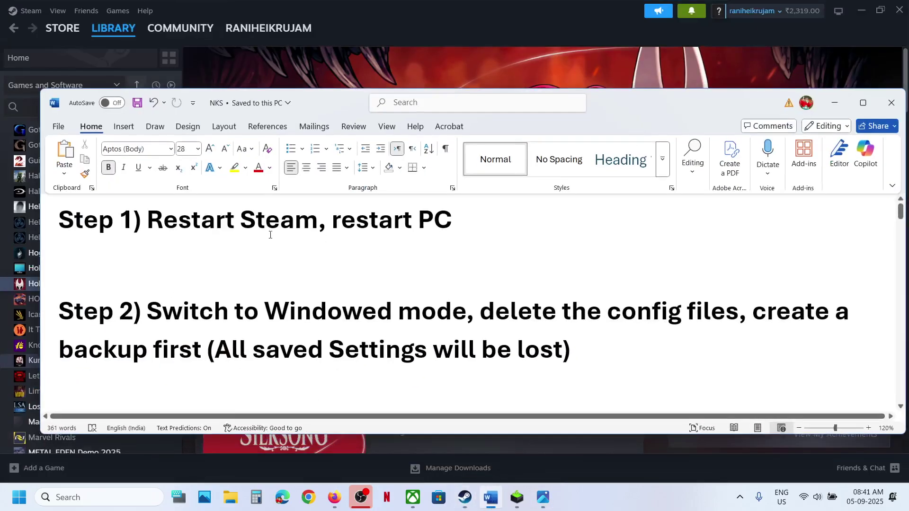
drag(179, 220, 415, 222)
click(336, 55)
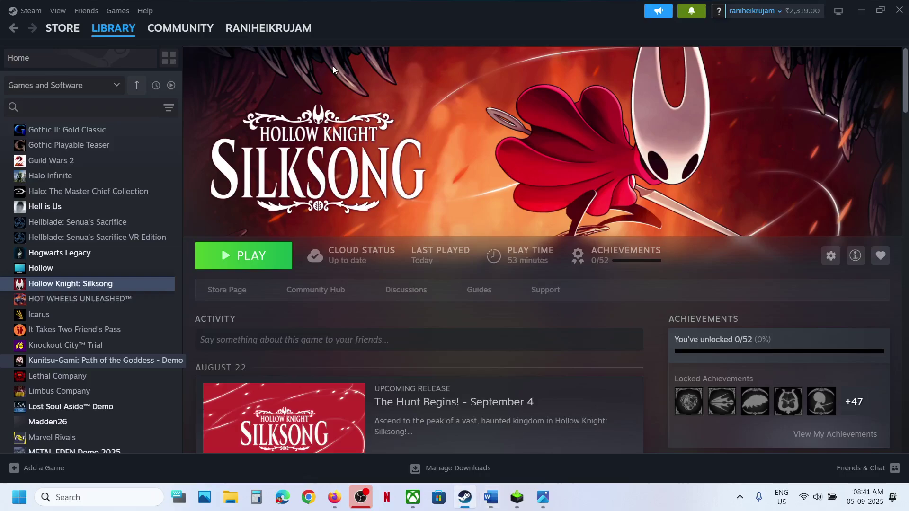
click(31, 11)
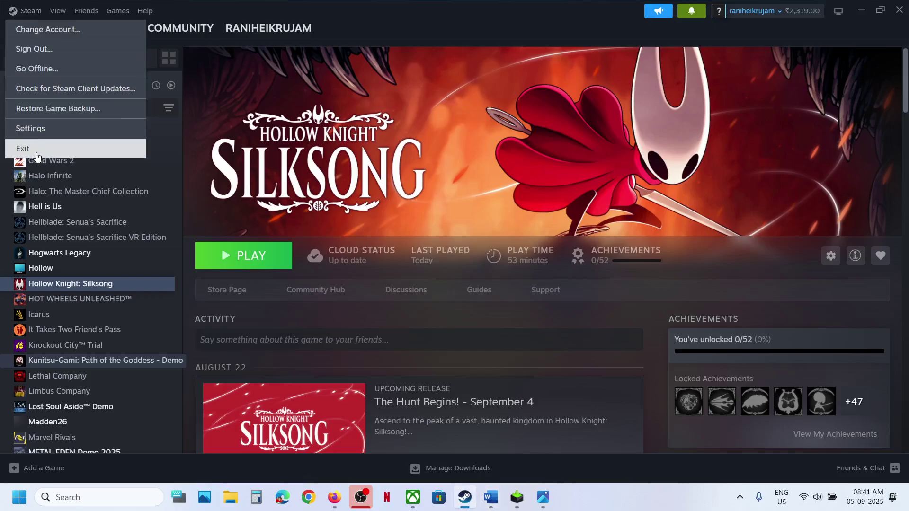
click(341, 126)
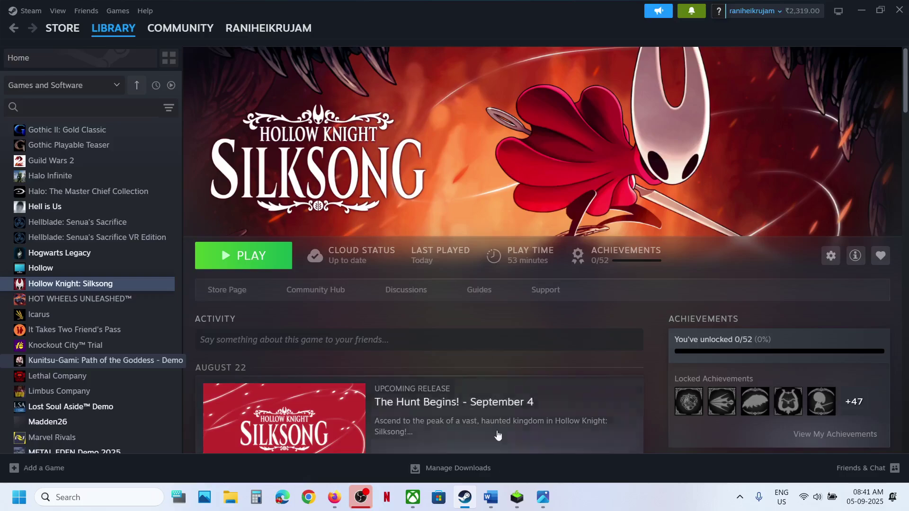
Step: Highlight 'restart PC' in Step 1 and the Step 2 windowed-mode instructions, then return to Steam
click(491, 497)
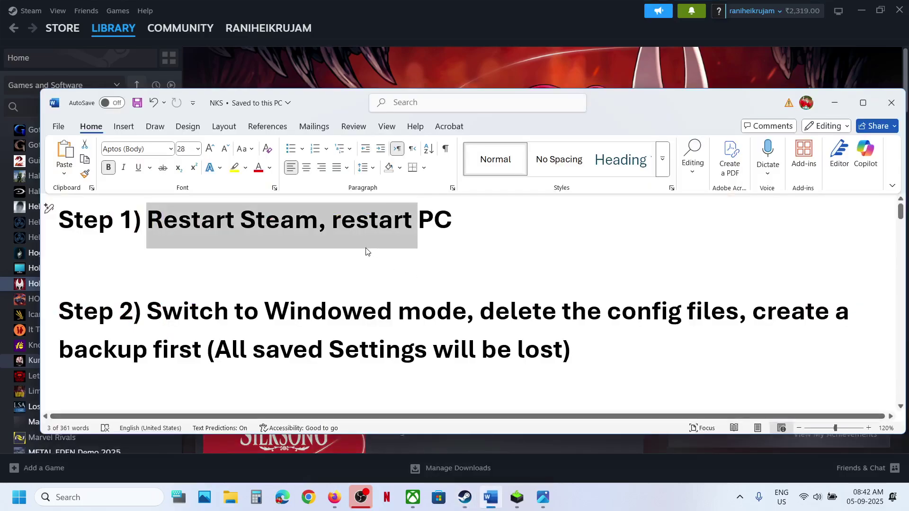
click(368, 224)
drag(438, 219, 334, 221)
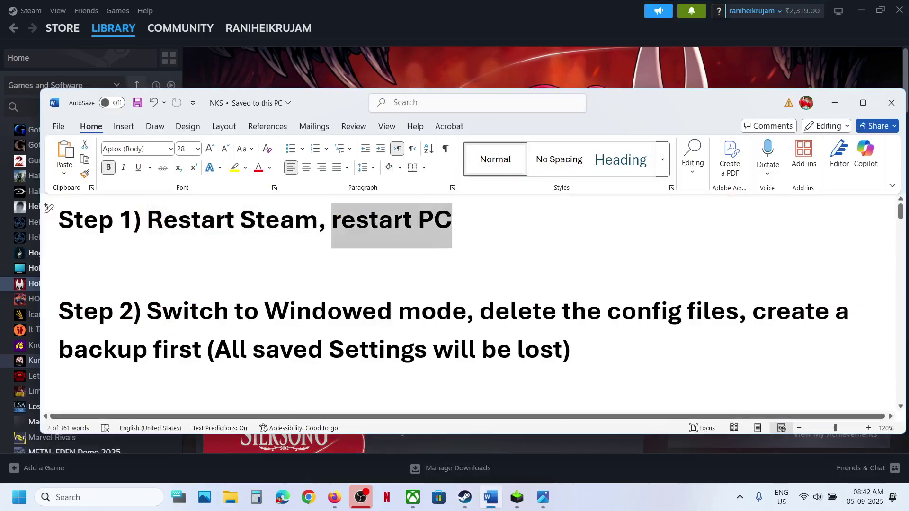
drag(154, 314, 417, 334)
click(473, 75)
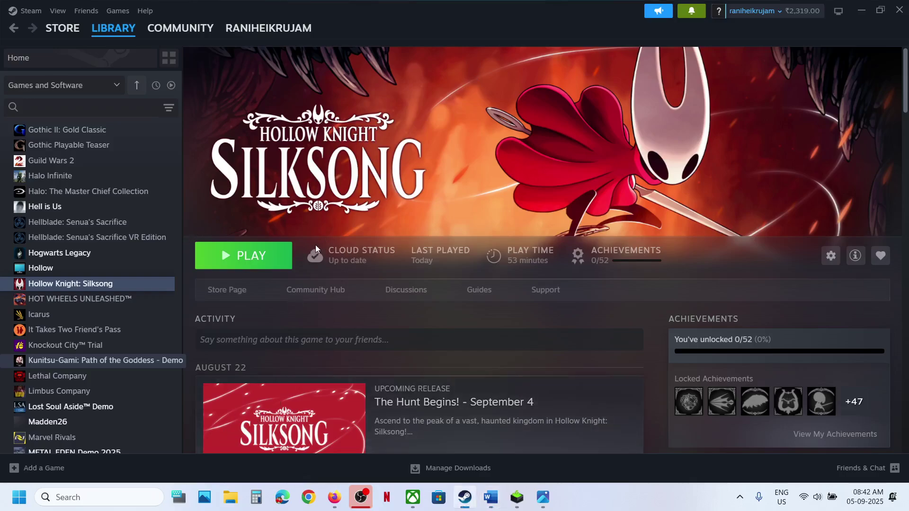
Step: Search 'registry' and launch Registry Editor with administrator approval
click(102, 497)
text(re)
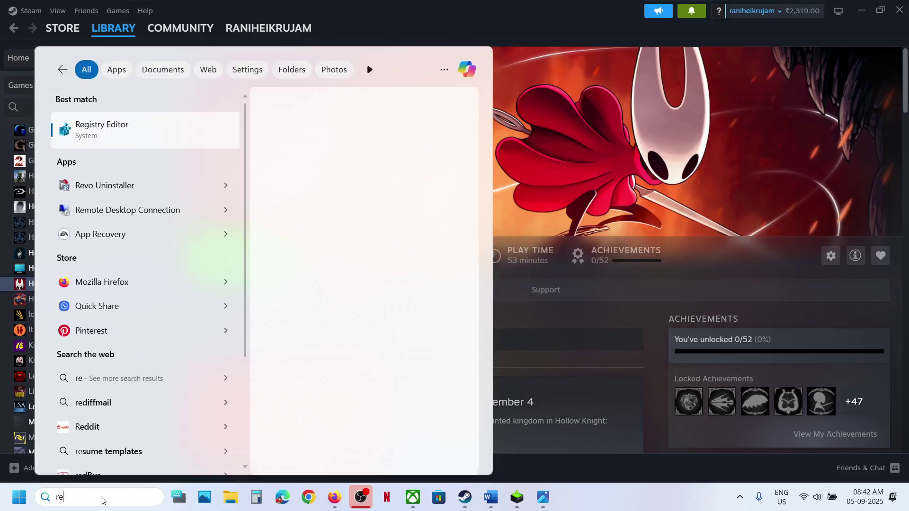
text(gistry)
key(Return)
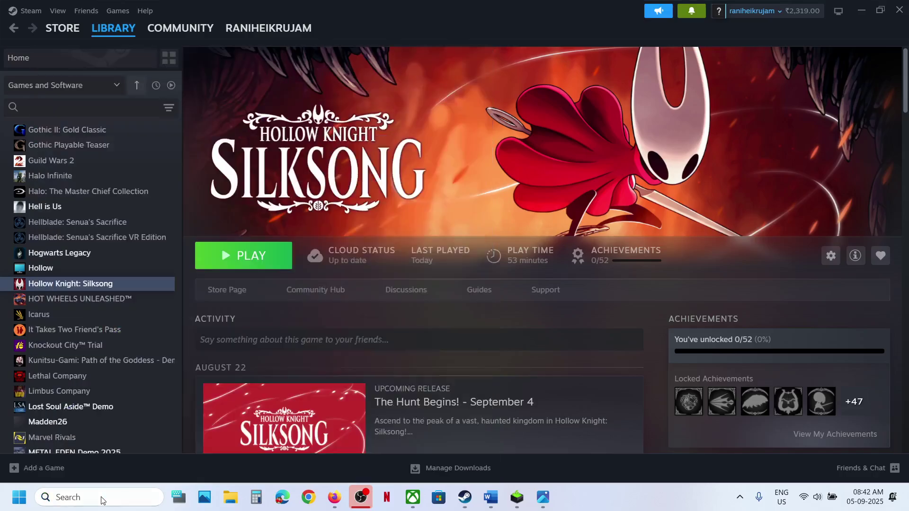
click(431, 348)
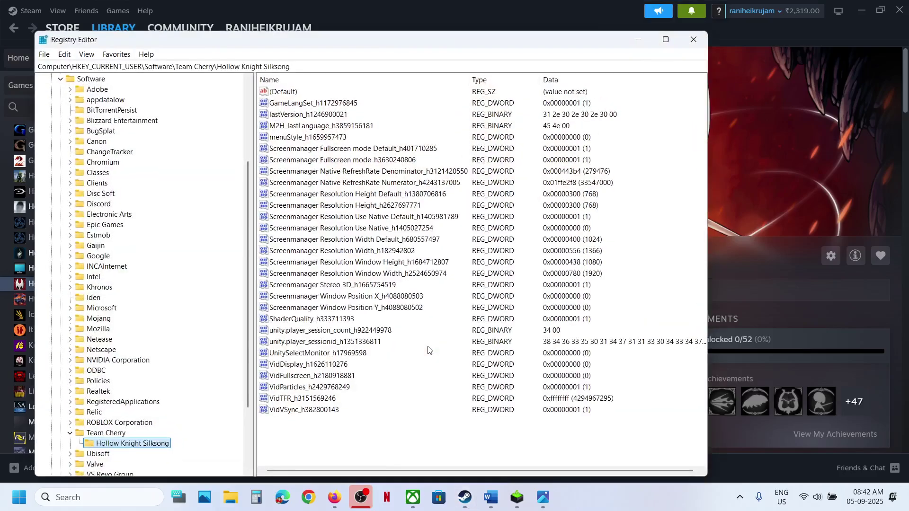
Step: Navigate to HKEY_CURRENT_USER\Software\Team Cherry\Hollow Knight Silksong to show its values
scroll(234, 285, up, 4)
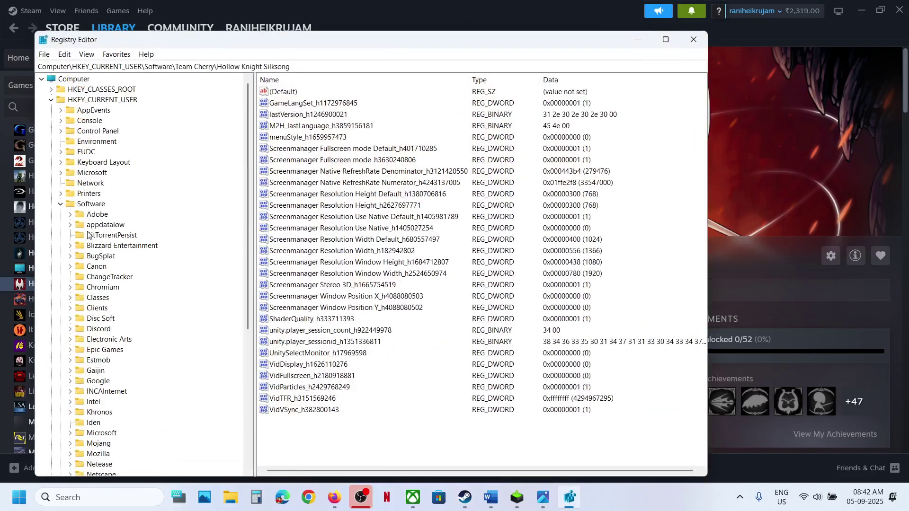
click(61, 207)
click(51, 100)
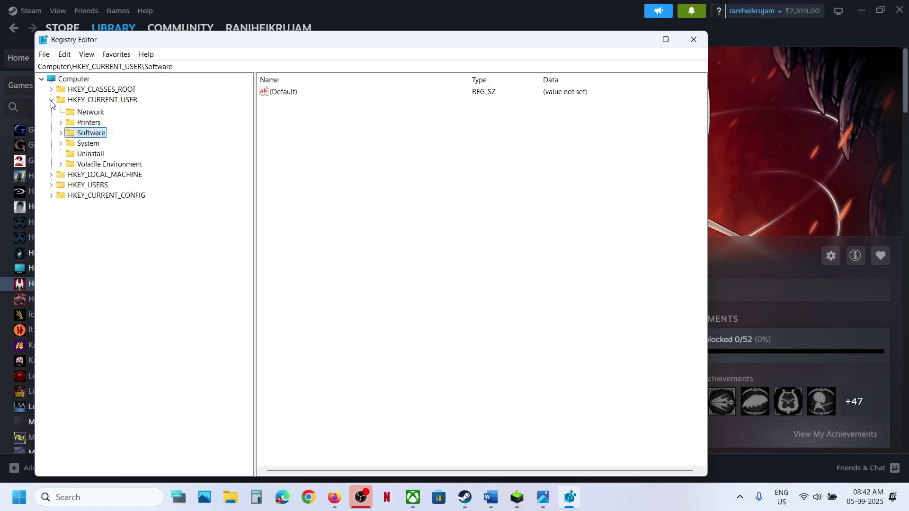
click(49, 101)
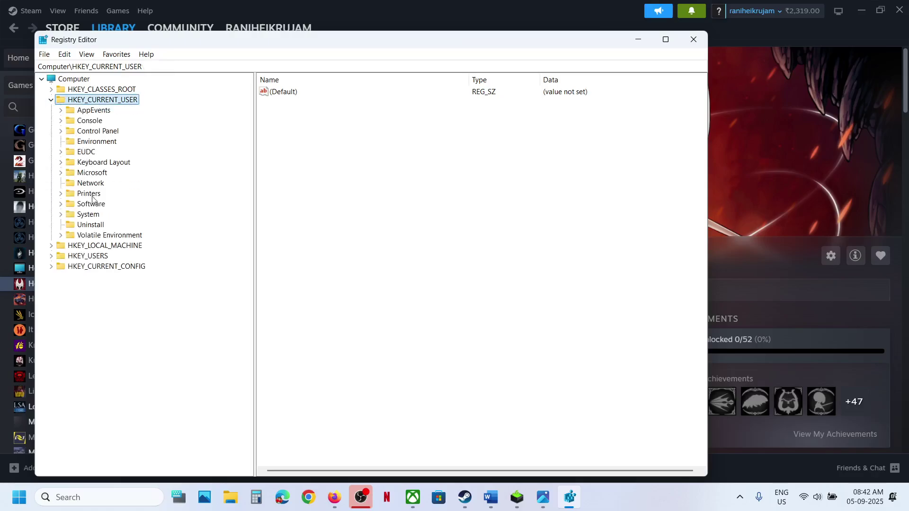
click(68, 206)
click(62, 204)
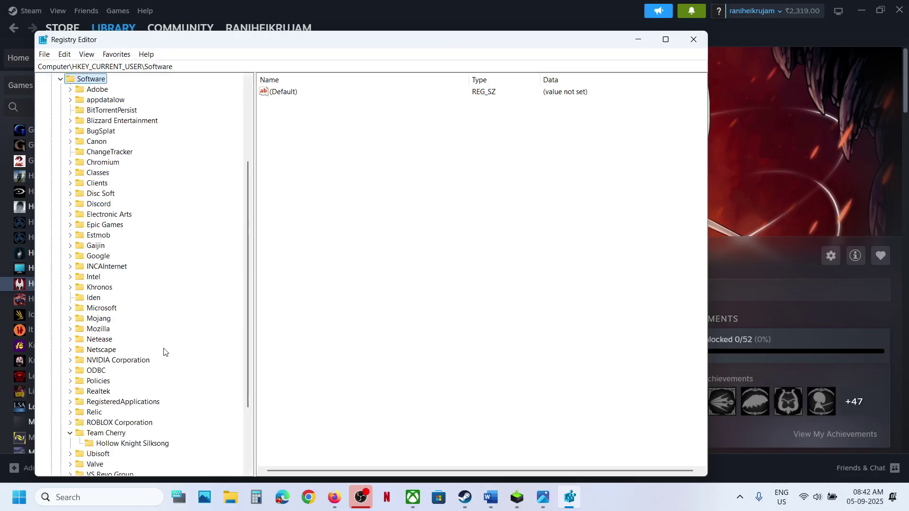
scroll(165, 349, down, 3)
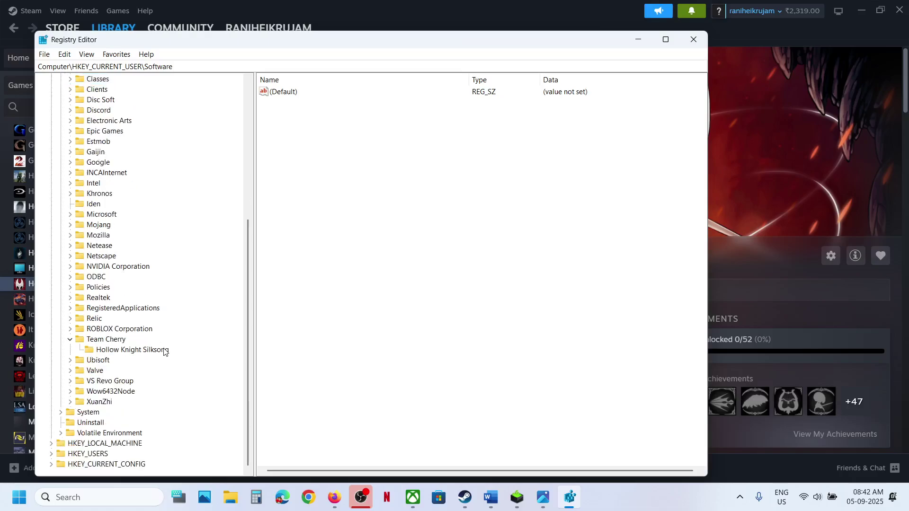
click(98, 341)
click(70, 340)
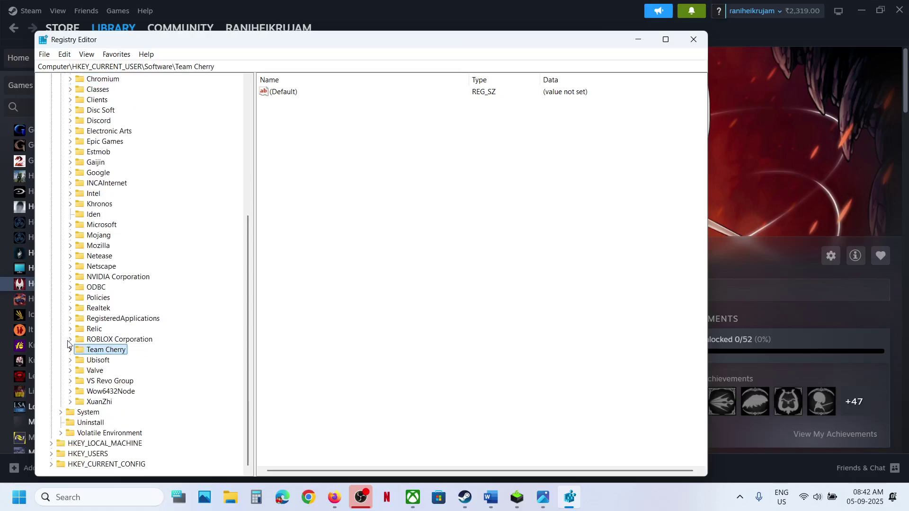
click(69, 350)
scroll(135, 357, down, 1)
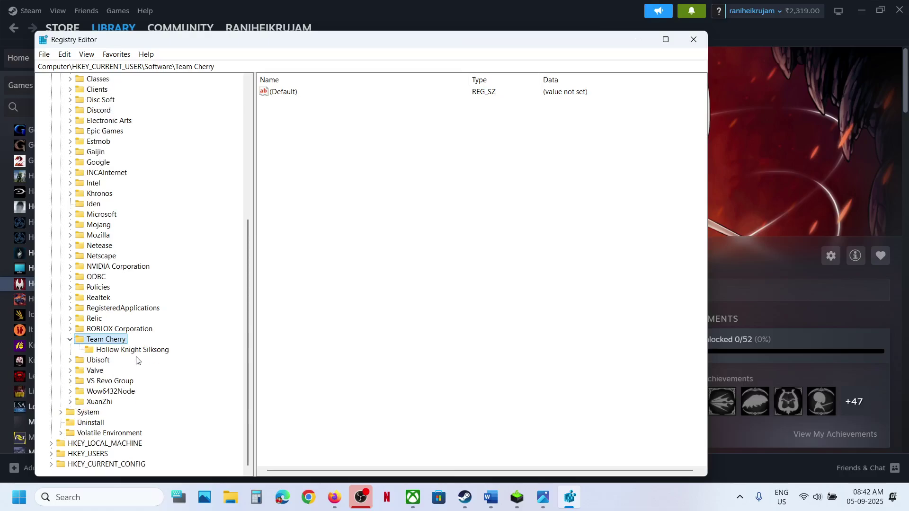
click(129, 350)
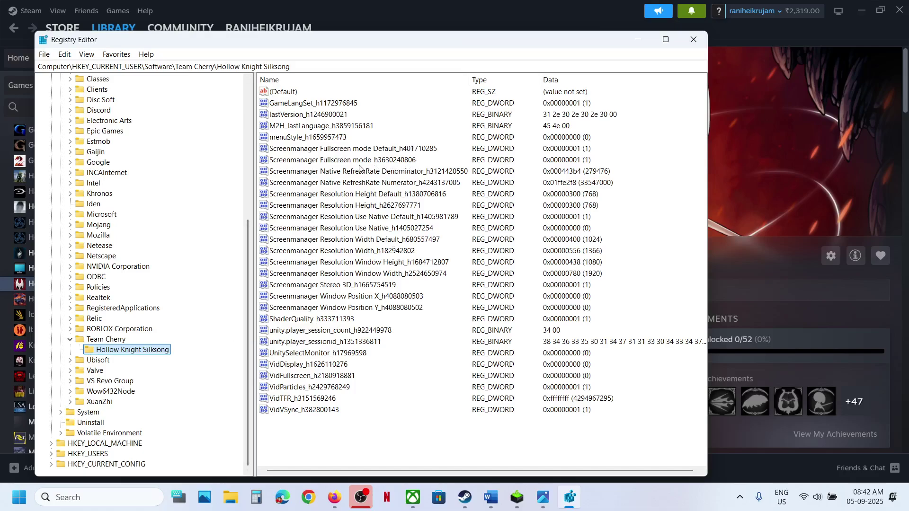
click(341, 161)
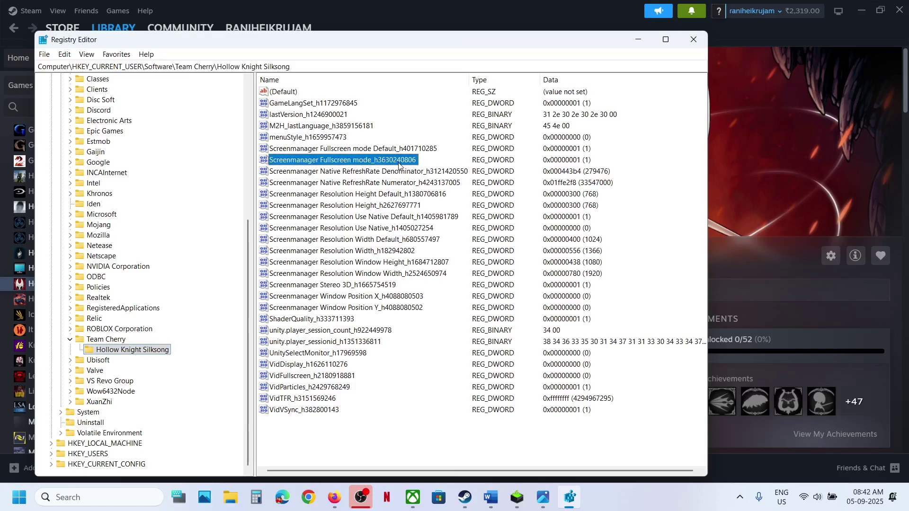
double_click(389, 163)
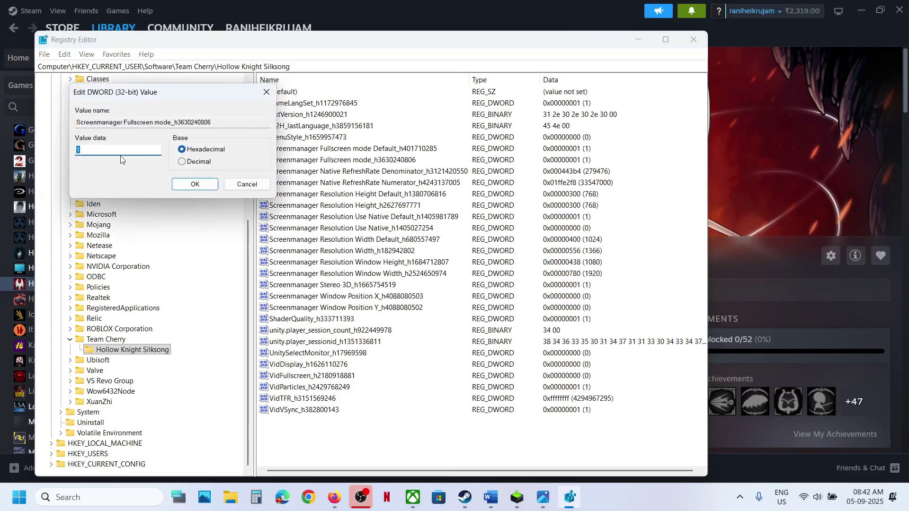
text(3)
click(194, 184)
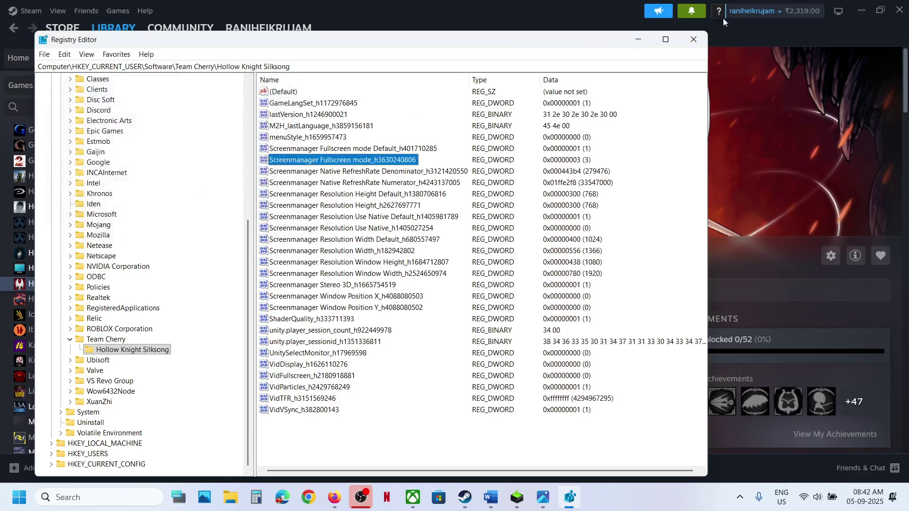
click(649, 39)
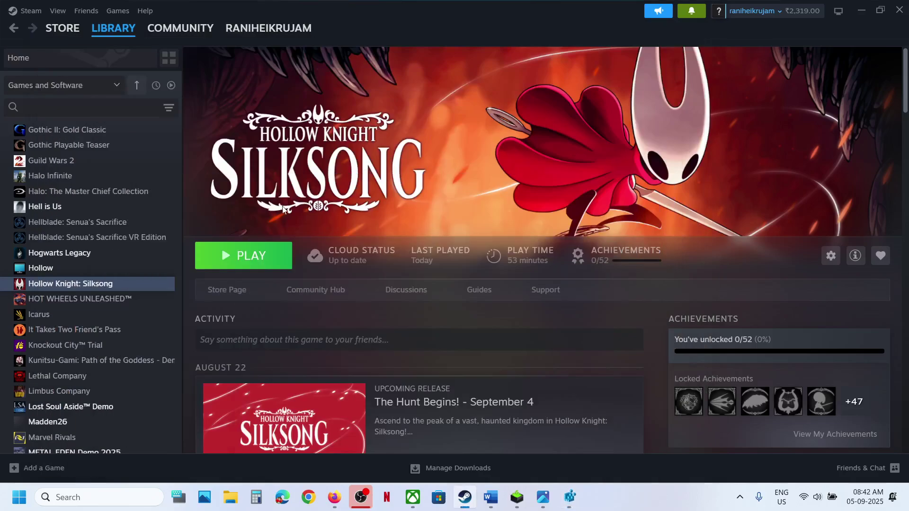
Step: Play Hollow Knight: Silksong from Steam and center the game window on screen
click(246, 256)
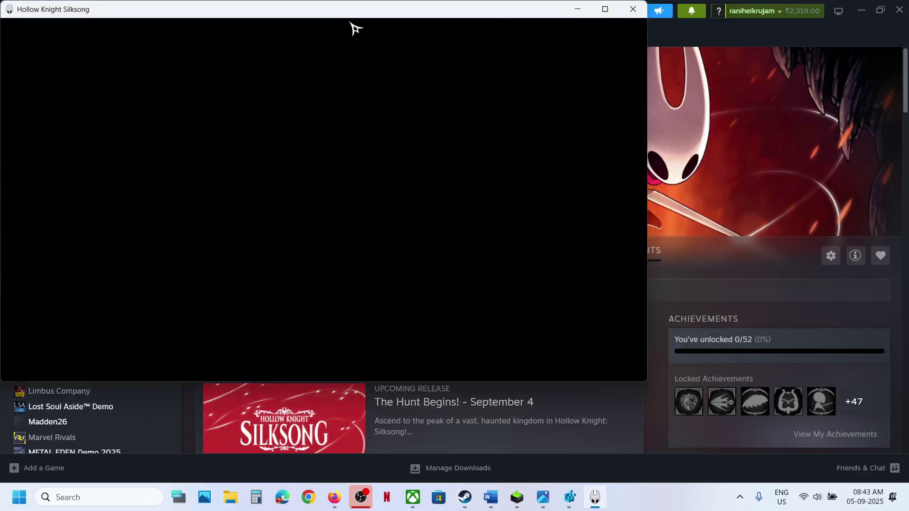
drag(328, 10, 468, 65)
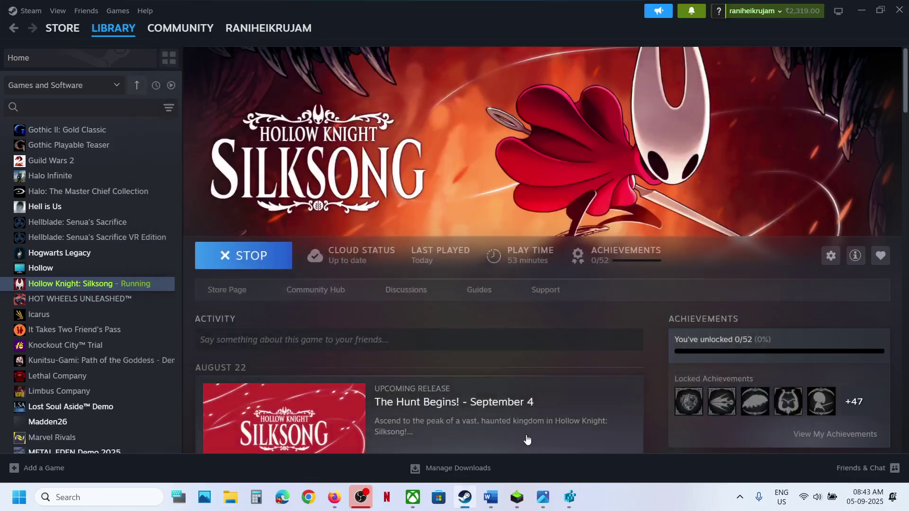
click(491, 497)
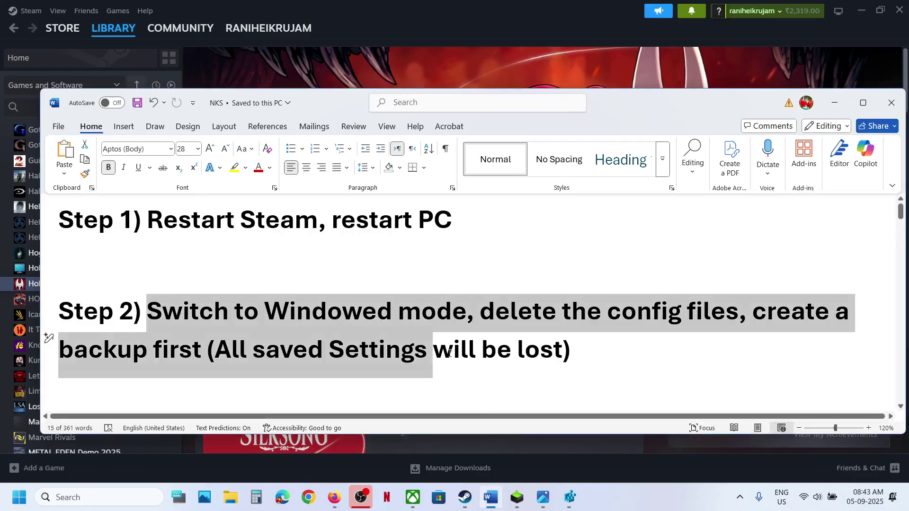
click(403, 351)
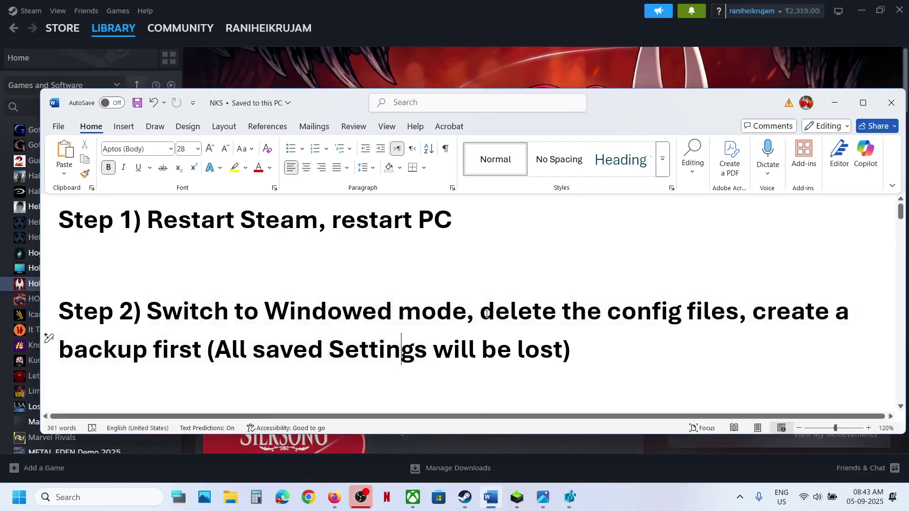
drag(486, 314, 702, 315)
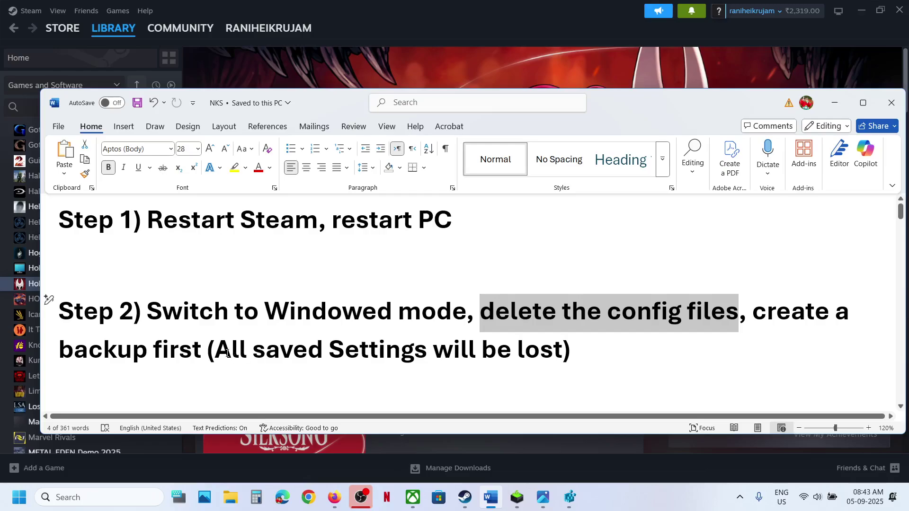
drag(227, 353, 561, 354)
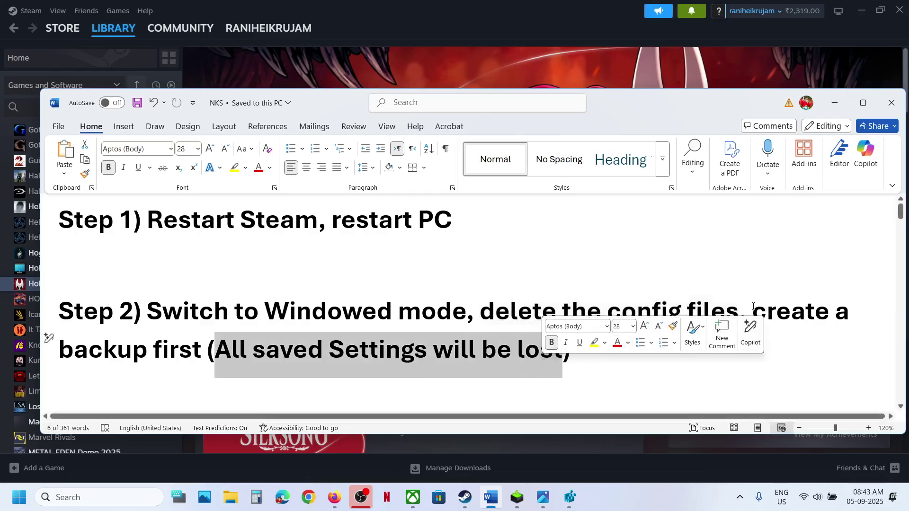
drag(753, 306, 202, 354)
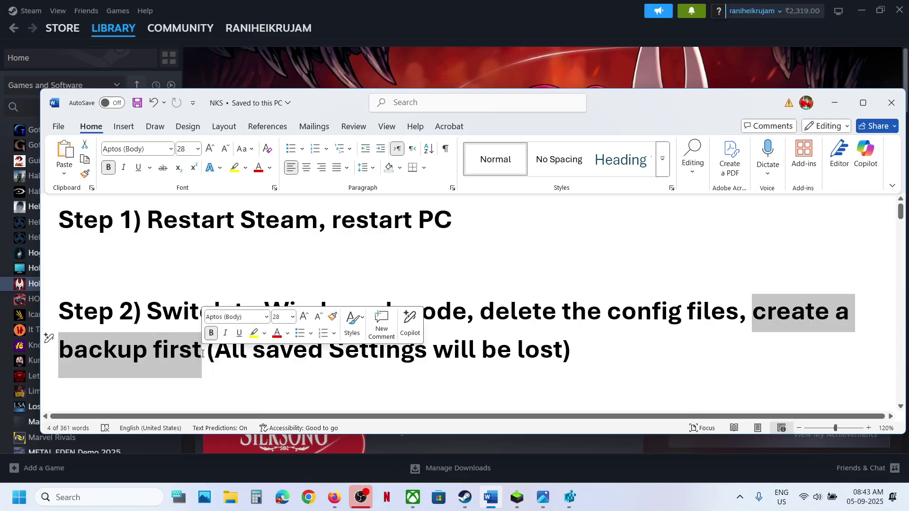
click(78, 499)
Step: Relaunch Registry Editor via 'reg' search and select the Hollow Knight Silksong key
text(reg)
key(Return)
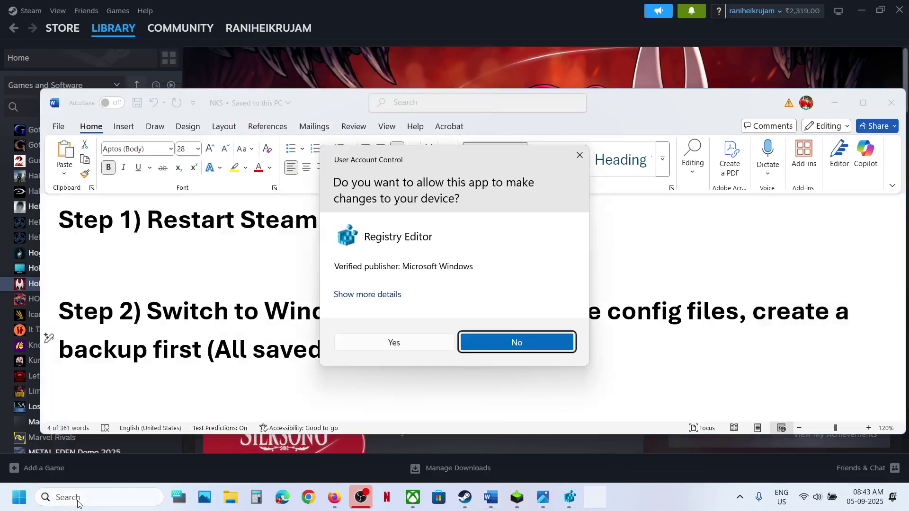
click(382, 342)
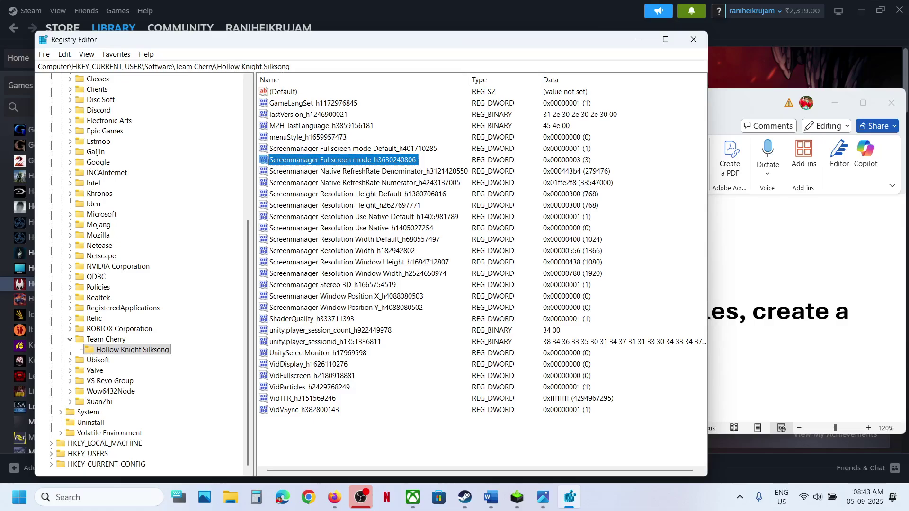
click(124, 353)
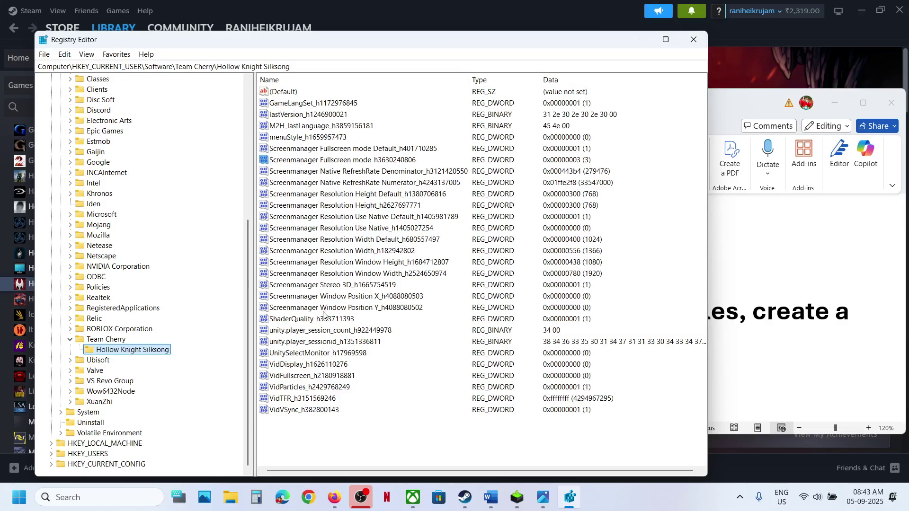
Step: Export the Hollow Knight Silksong key as Backup.reg to the Desktop
right_click(124, 354)
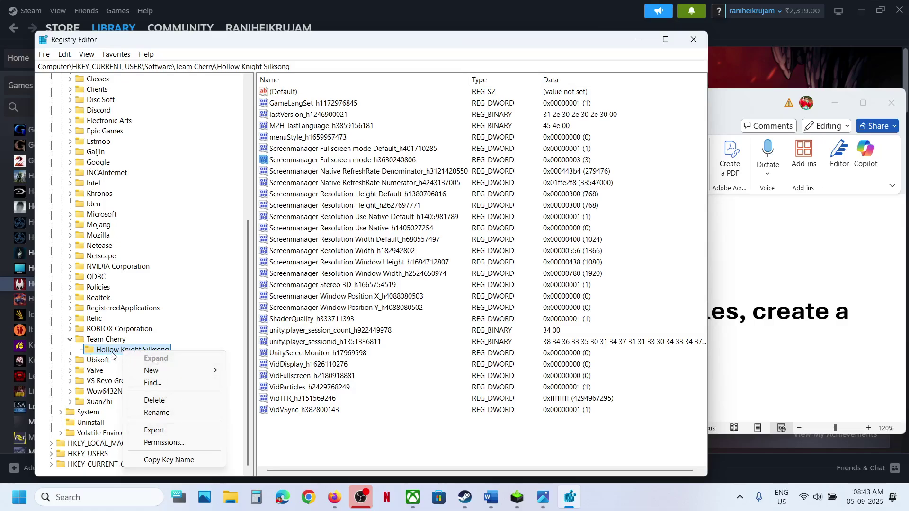
click(152, 431)
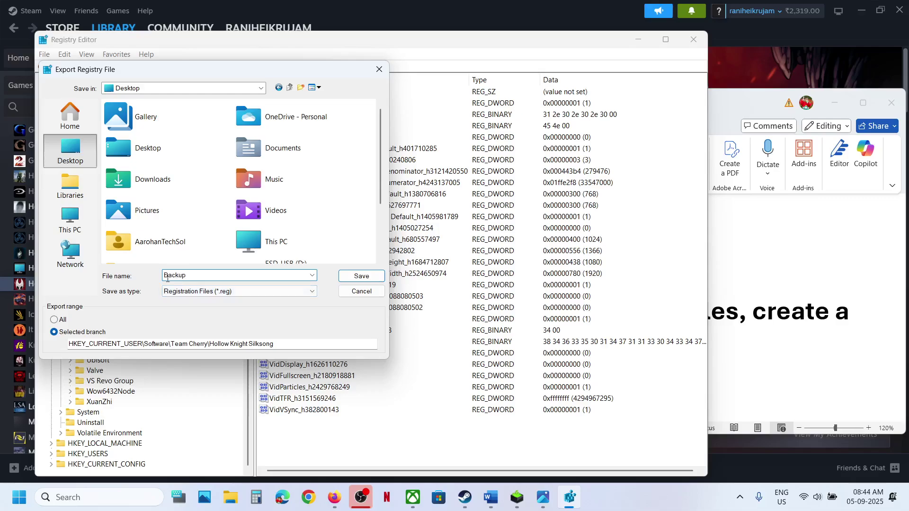
click(359, 279)
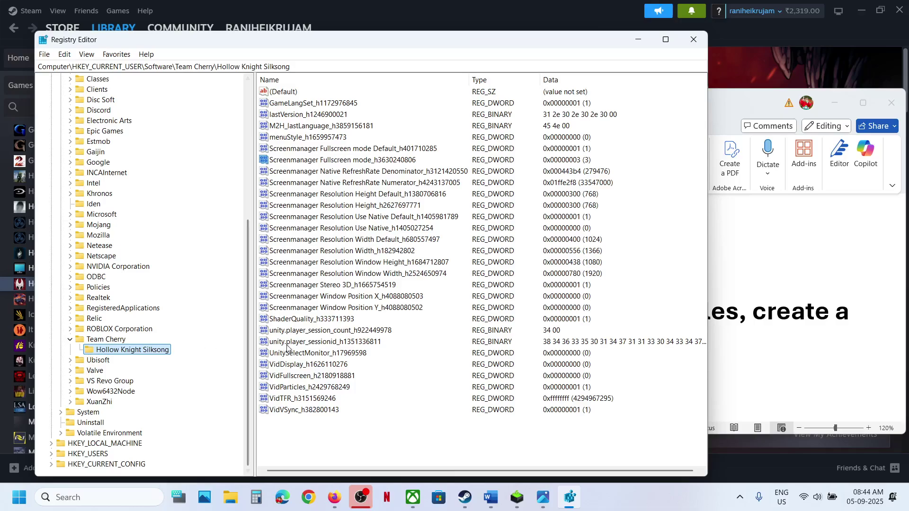
Step: Delete the Hollow Knight Silksong registry key, confirming with Yes, then switch to Steam
right_click(132, 354)
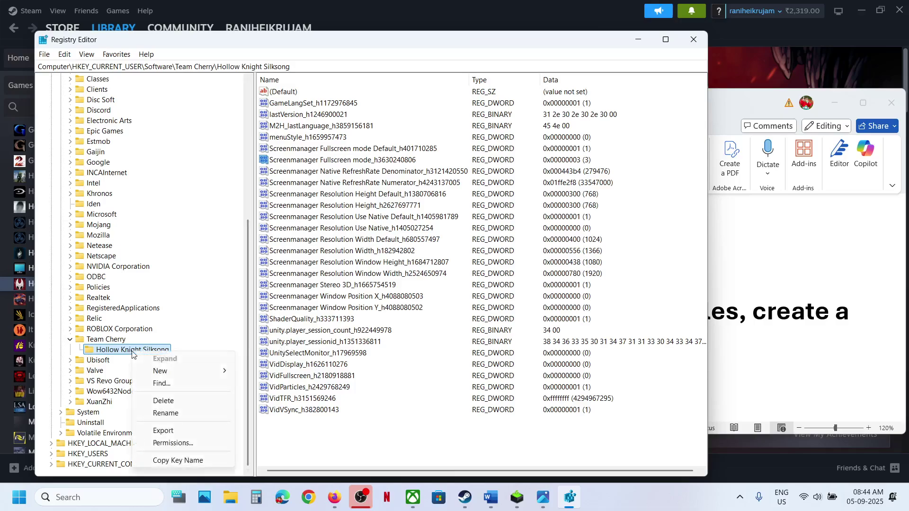
click(163, 401)
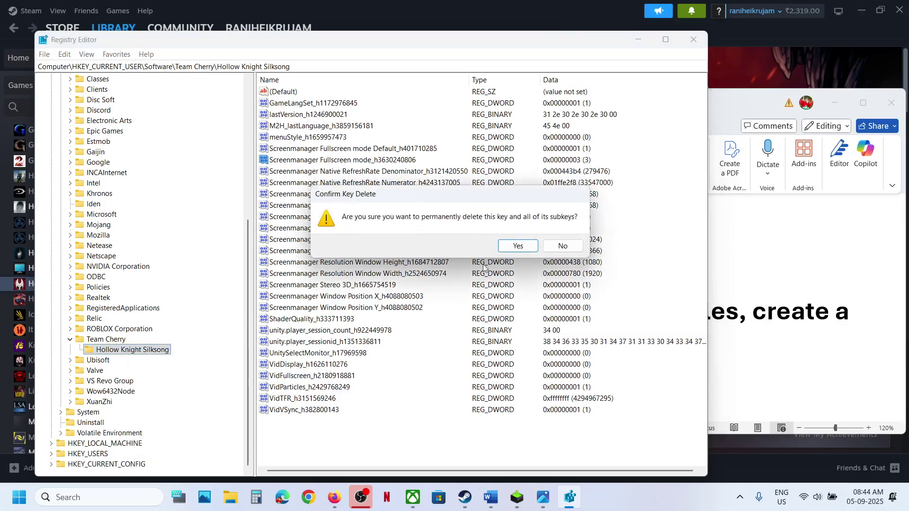
click(529, 250)
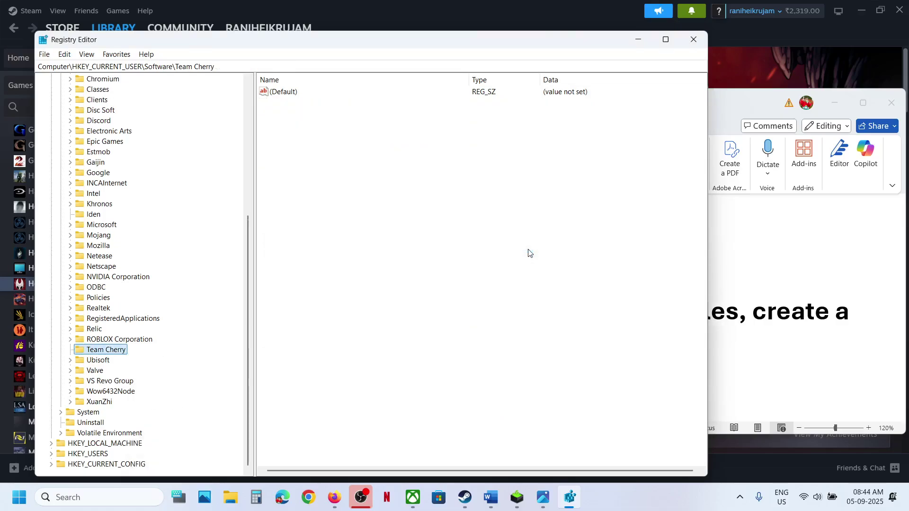
click(464, 497)
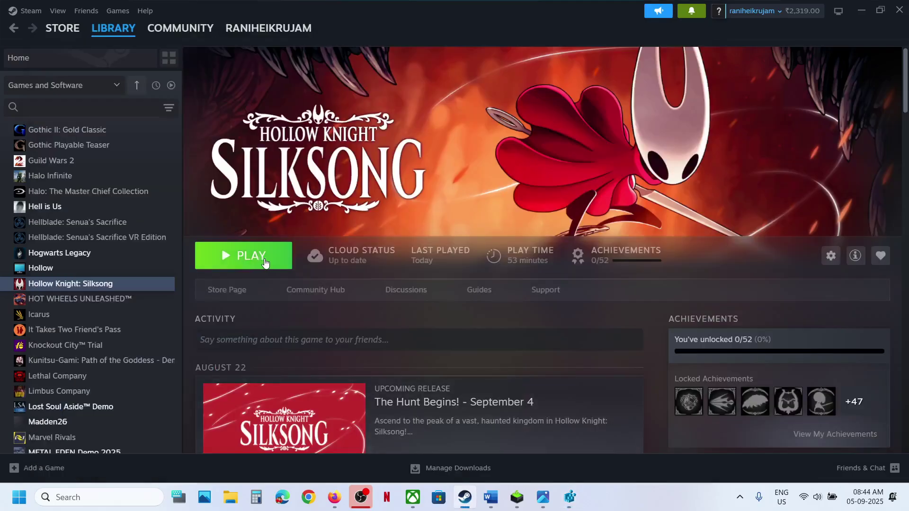
Step: Return to Registry Editor and right-click the now-empty Team Cherry key
click(569, 497)
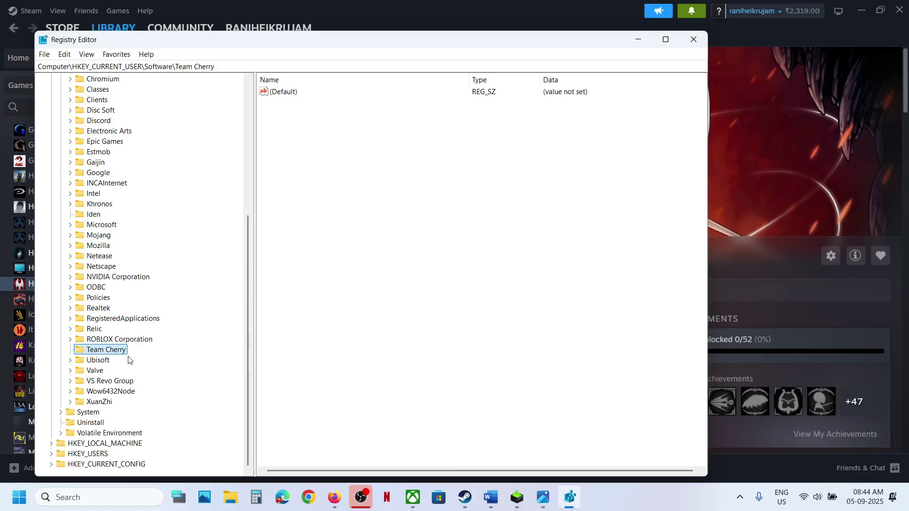
right_click(103, 353)
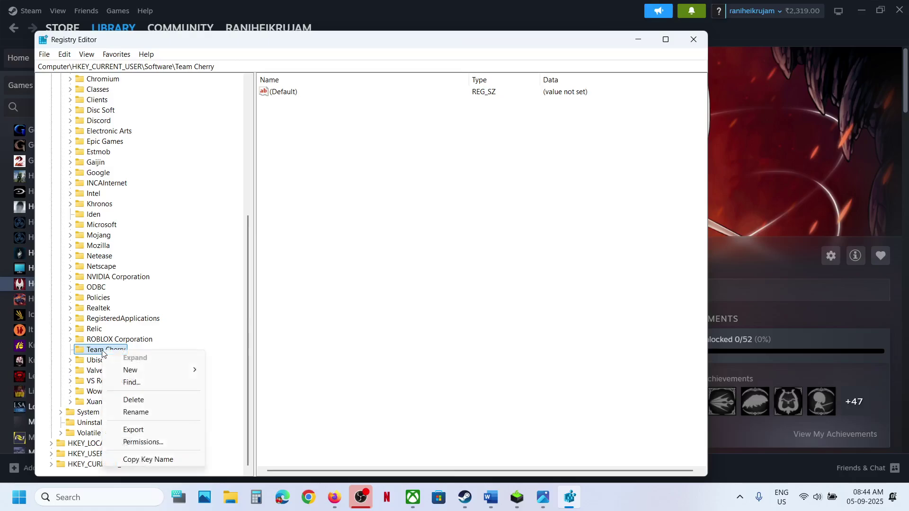
Step: Import Backup.reg through File > Import to restore the Silksong key
click(45, 55)
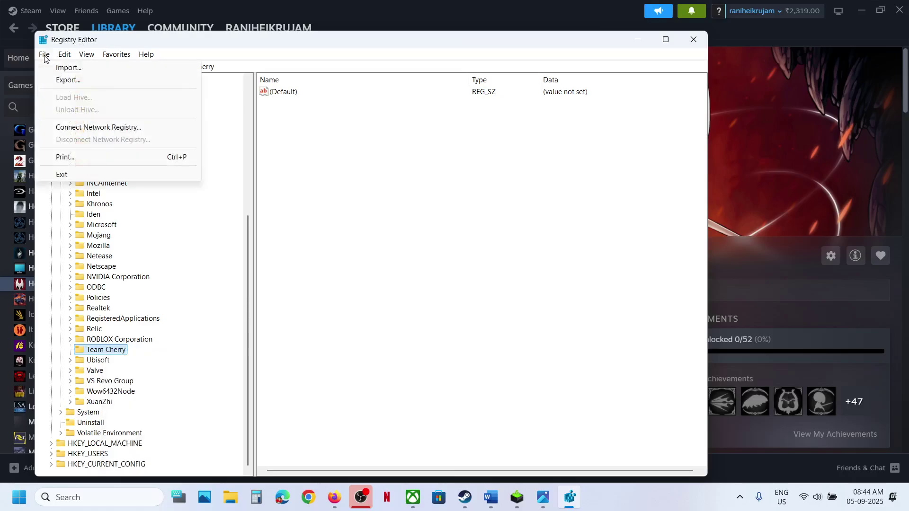
click(66, 69)
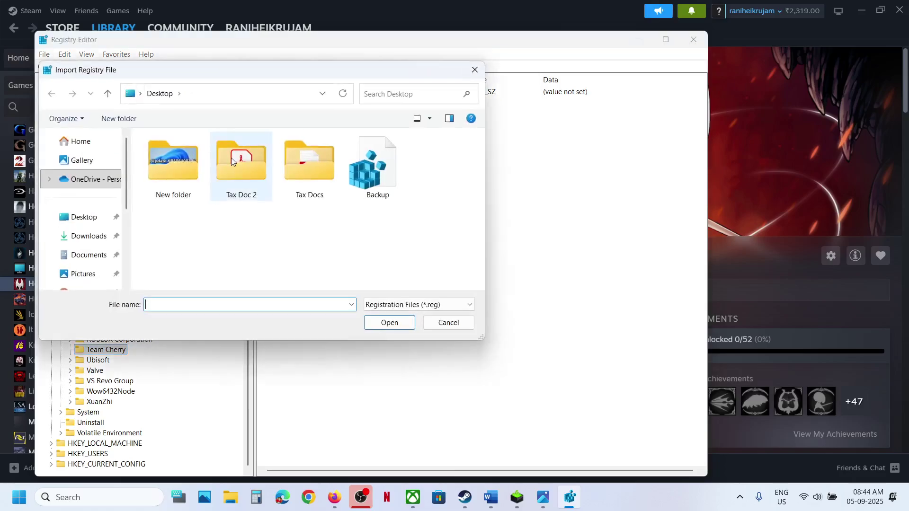
click(374, 185)
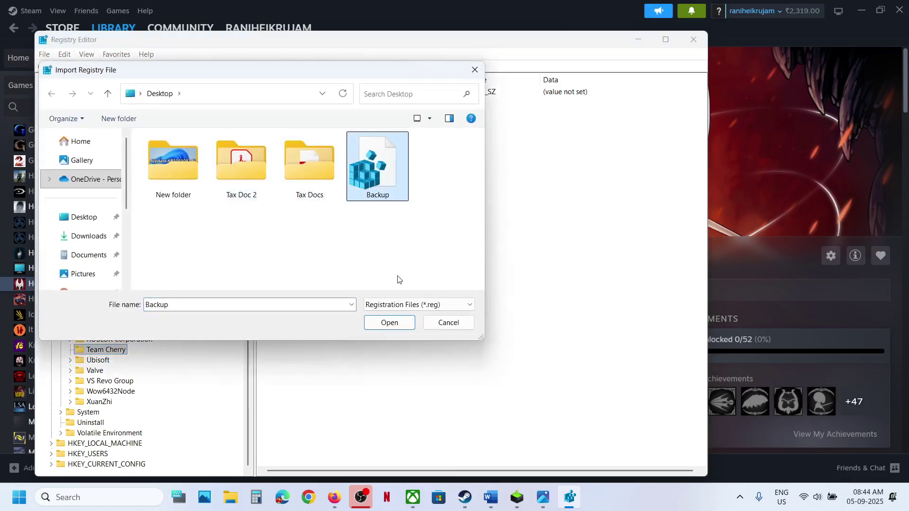
click(390, 325)
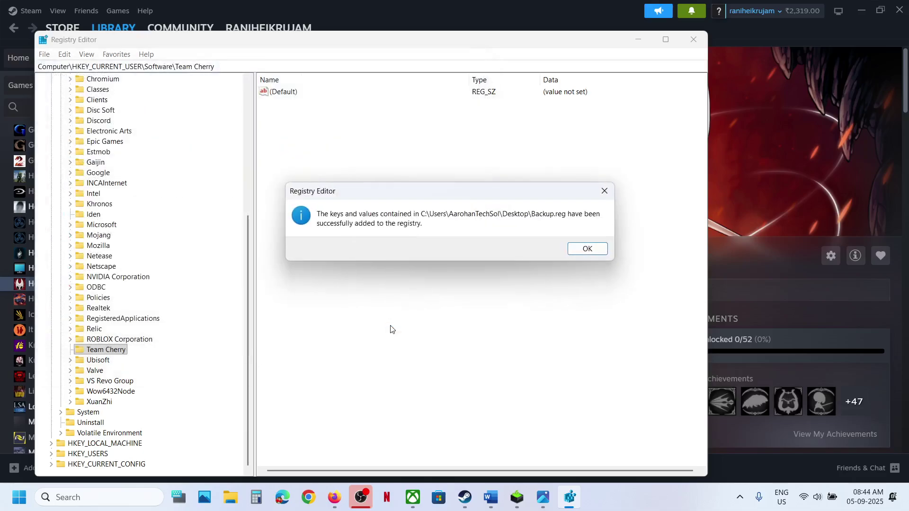
click(585, 250)
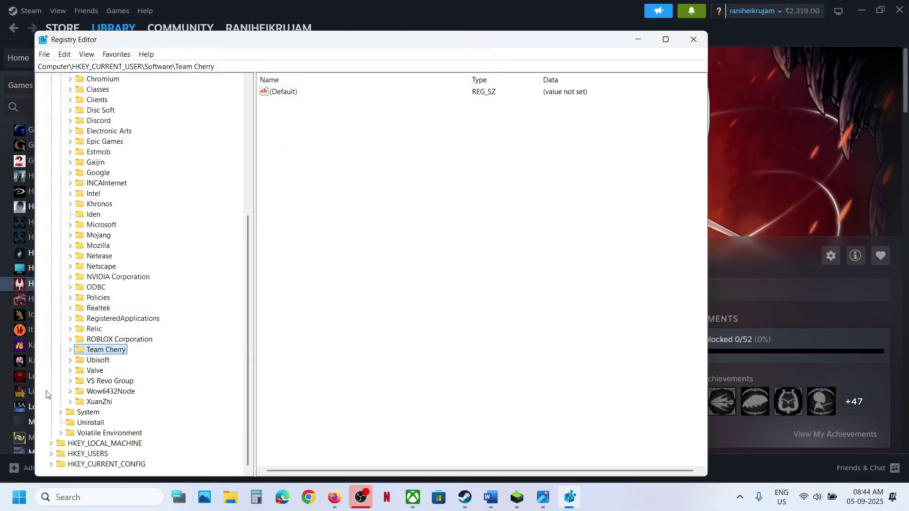
Step: Expand Team Cherry and delete the restored Hollow Knight Silksong key again
click(71, 350)
click(116, 363)
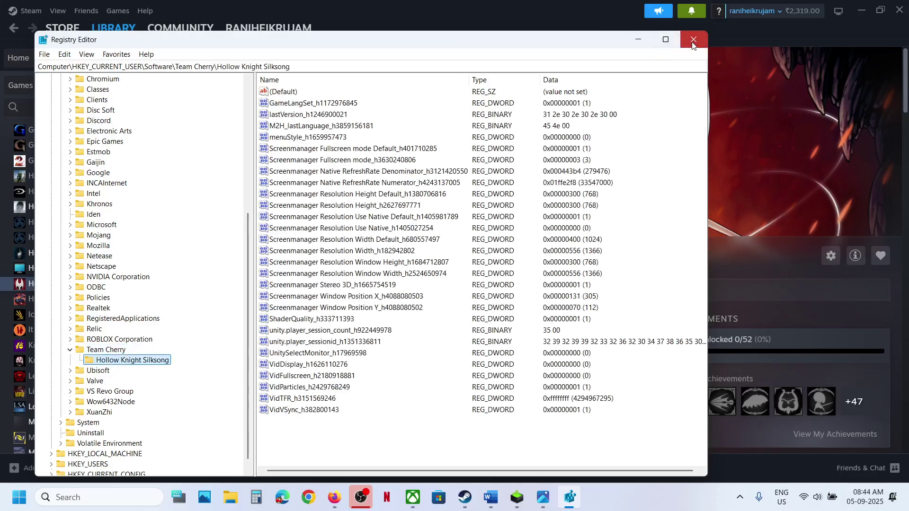
right_click(101, 364)
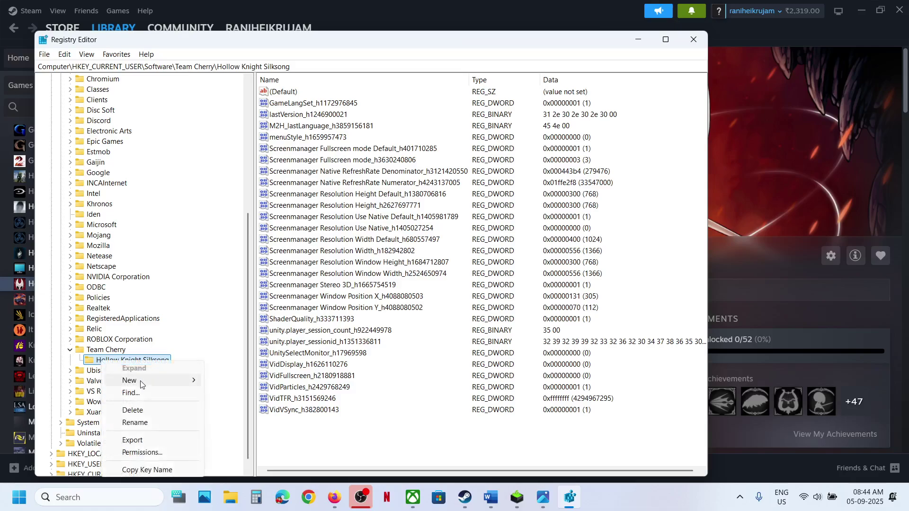
click(135, 409)
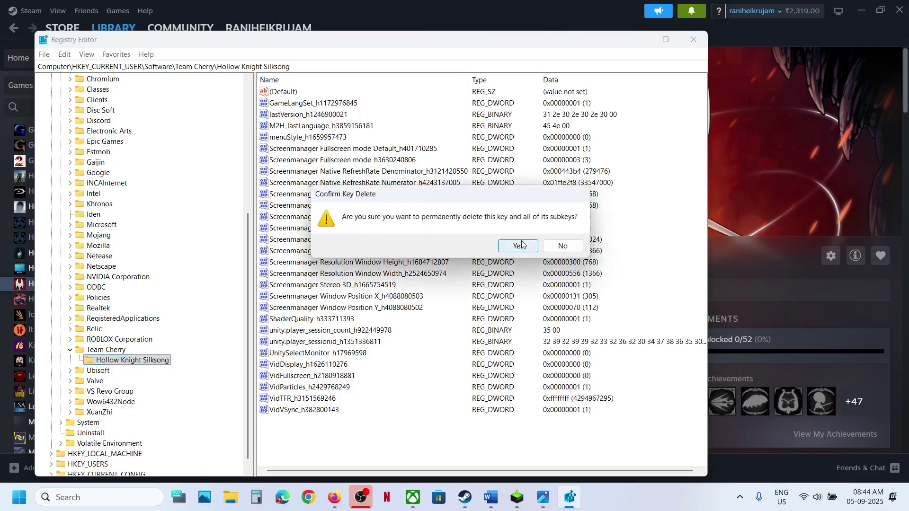
click(522, 243)
Step: Return to the Word notes and highlight Step 3 on renaming the save files
click(639, 41)
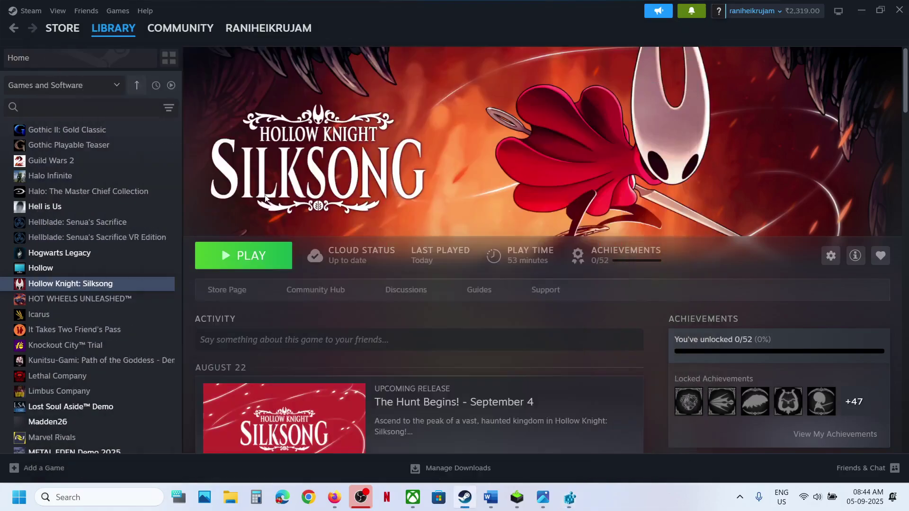
click(491, 497)
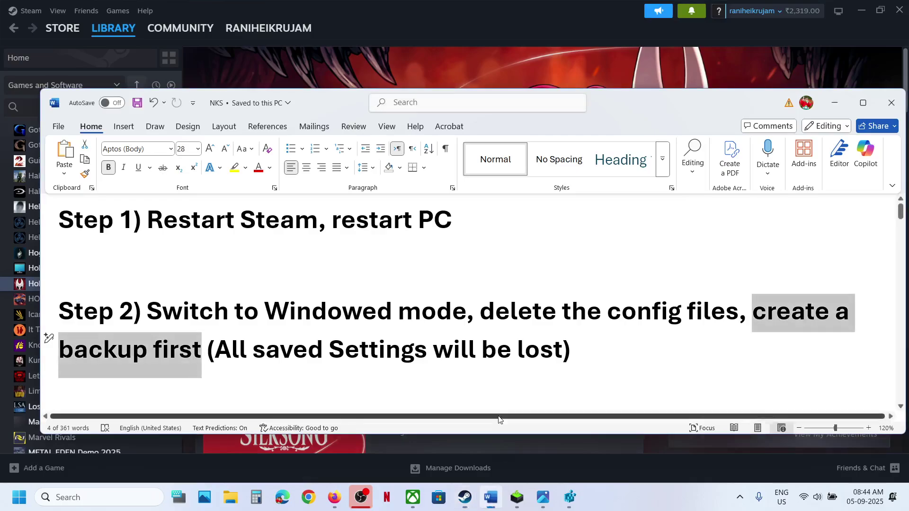
scroll(361, 333, down, 1)
scroll(284, 327, down, 1)
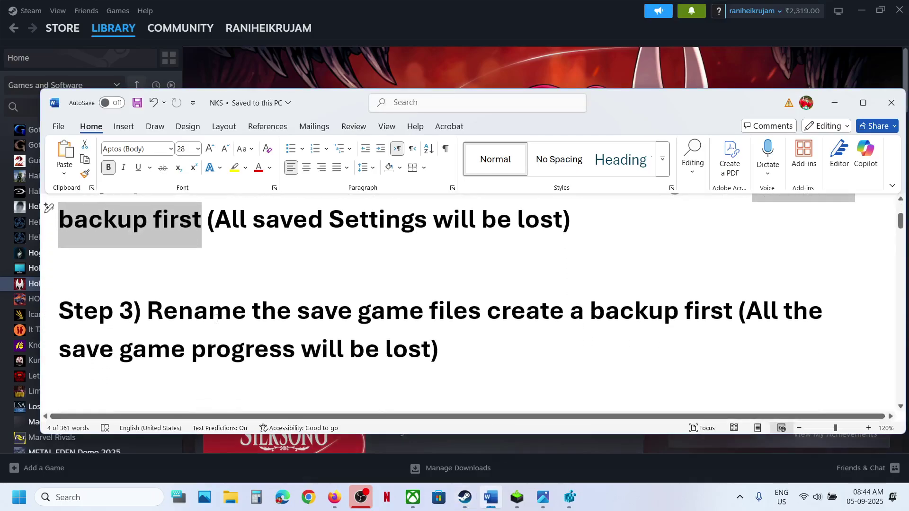
drag(174, 313, 570, 314)
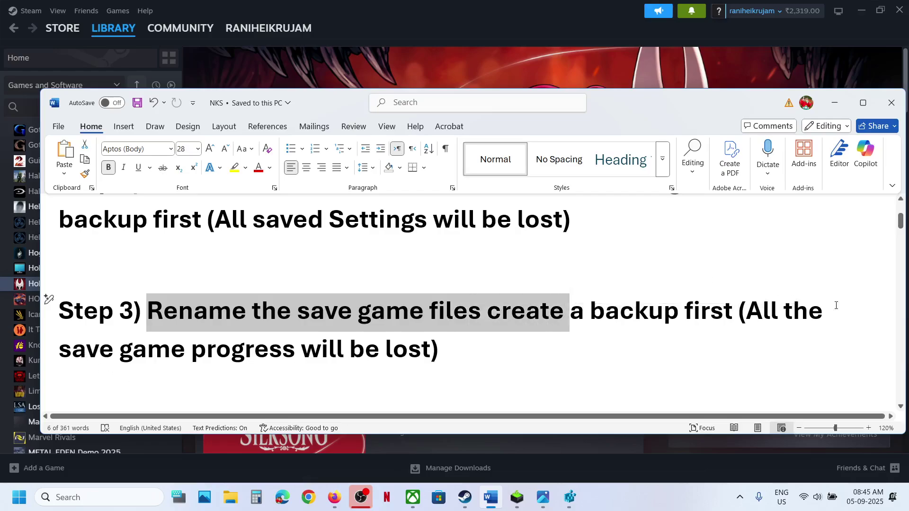
drag(748, 311, 441, 352)
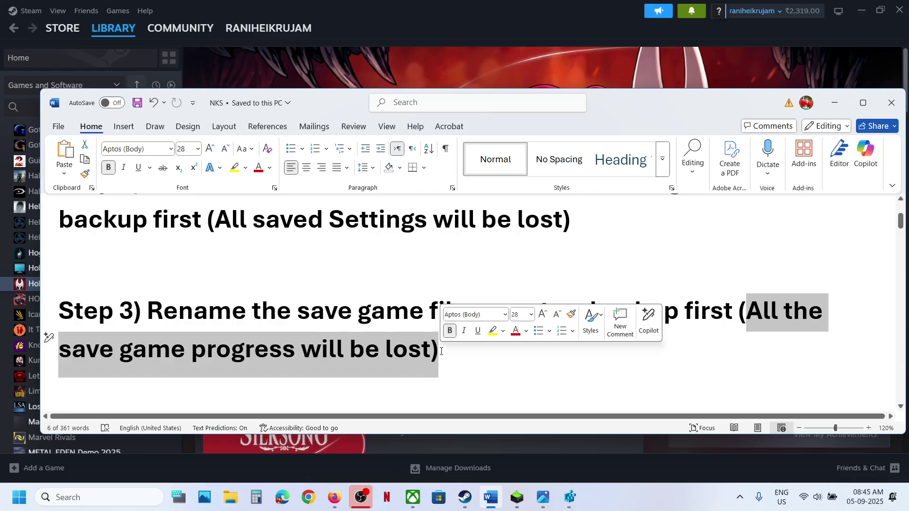
Step: Mark Step 3's 'create a backup first' note and open File Explorer at Home
click(363, 324)
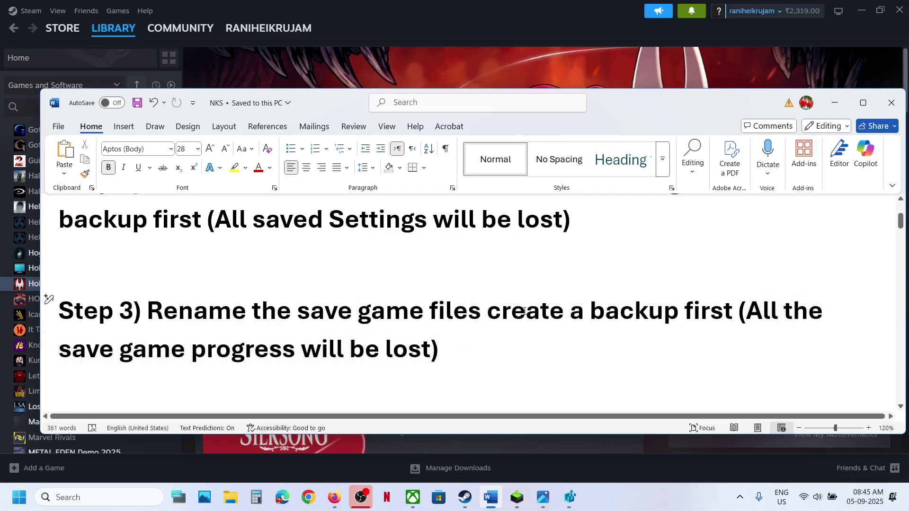
drag(494, 315, 737, 313)
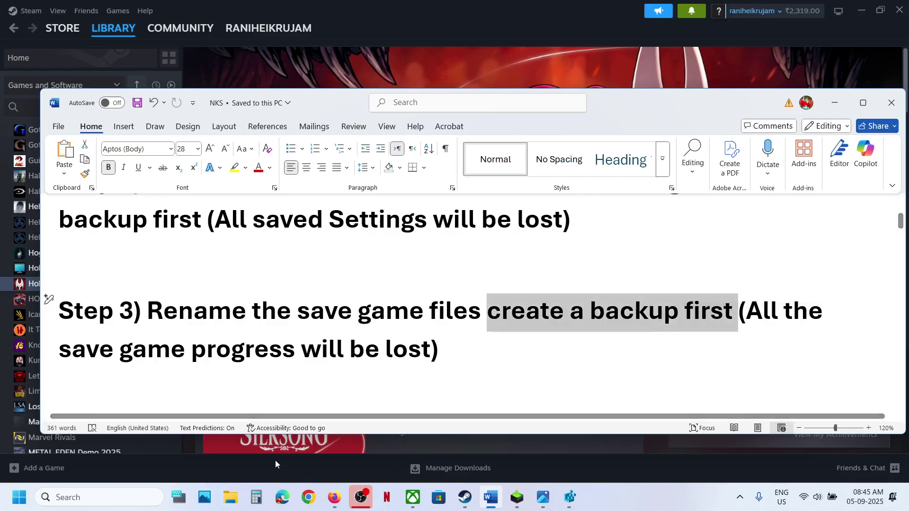
click(231, 497)
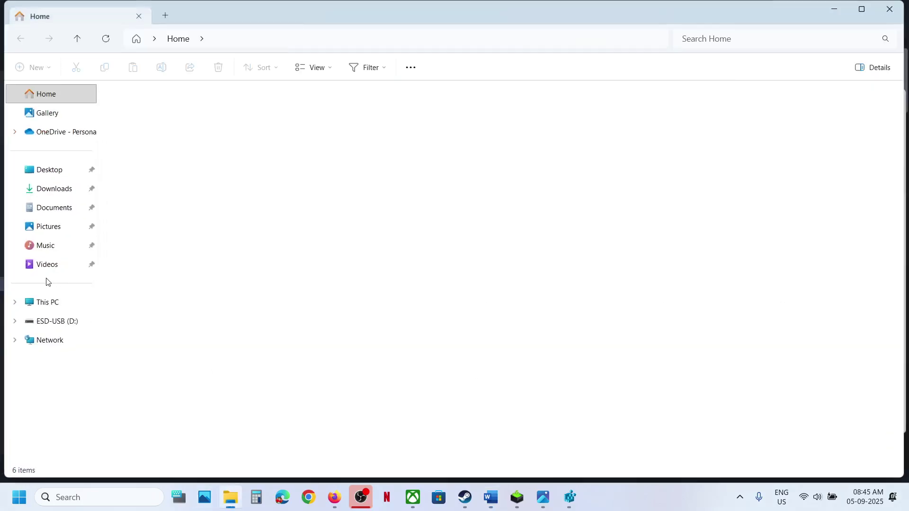
Step: Browse to C:\Users\ and the user's profile folder, making sure hidden items are shown
click(50, 302)
double_click(193, 118)
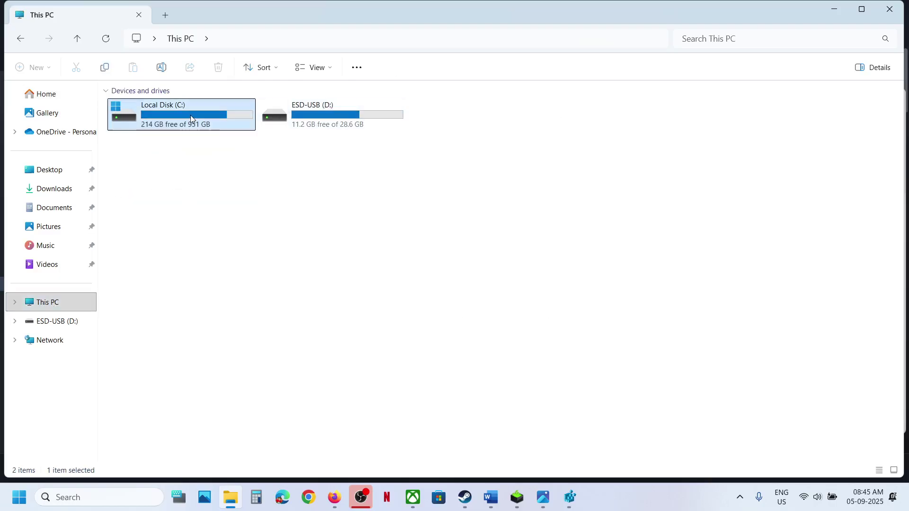
double_click(145, 284)
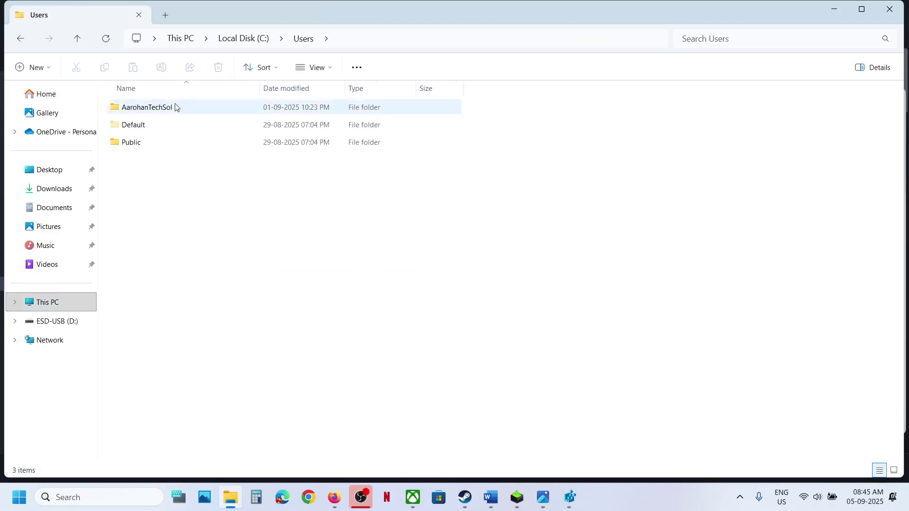
double_click(147, 108)
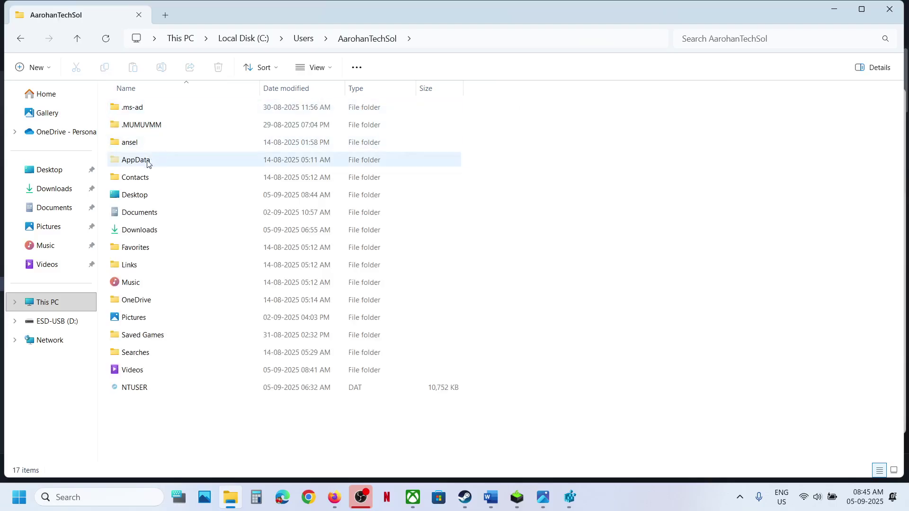
click(145, 164)
click(327, 72)
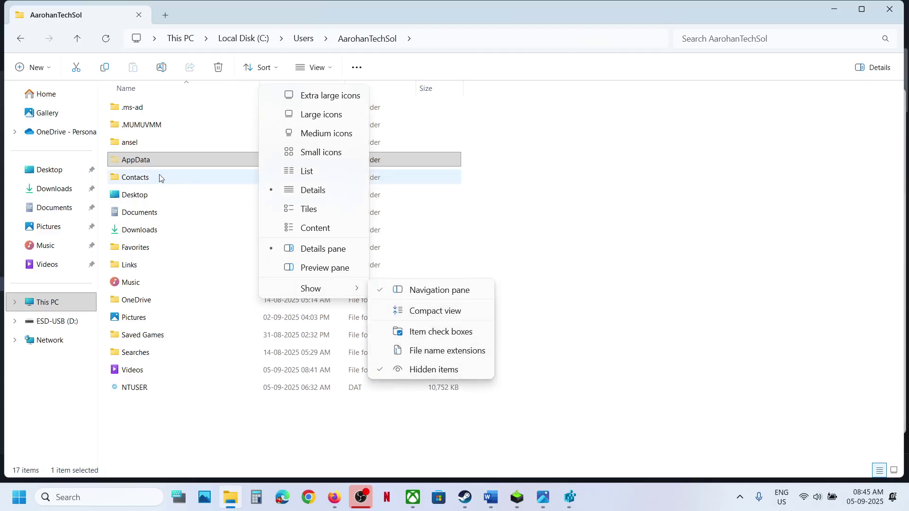
click(144, 162)
Step: Open AppData\LocalLow\Team Cherry and select the Hollow Knight Silksong save folder
double_click(145, 162)
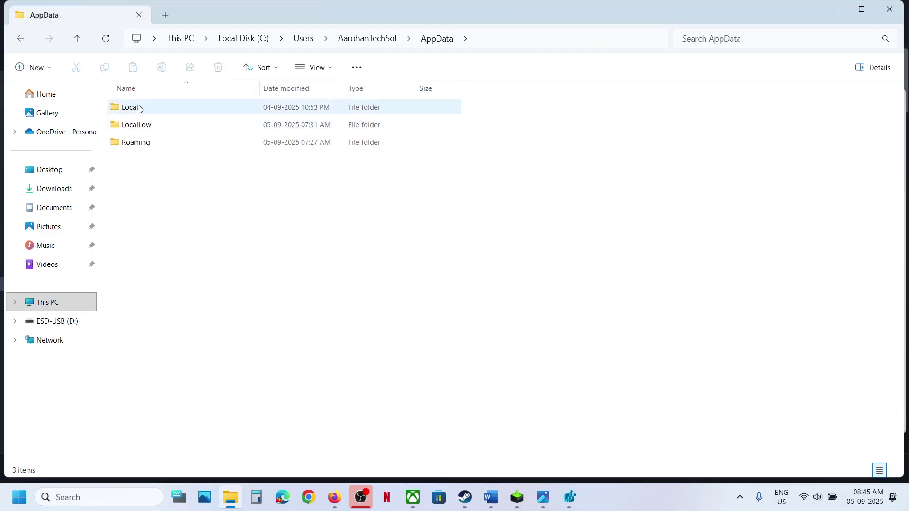
double_click(145, 125)
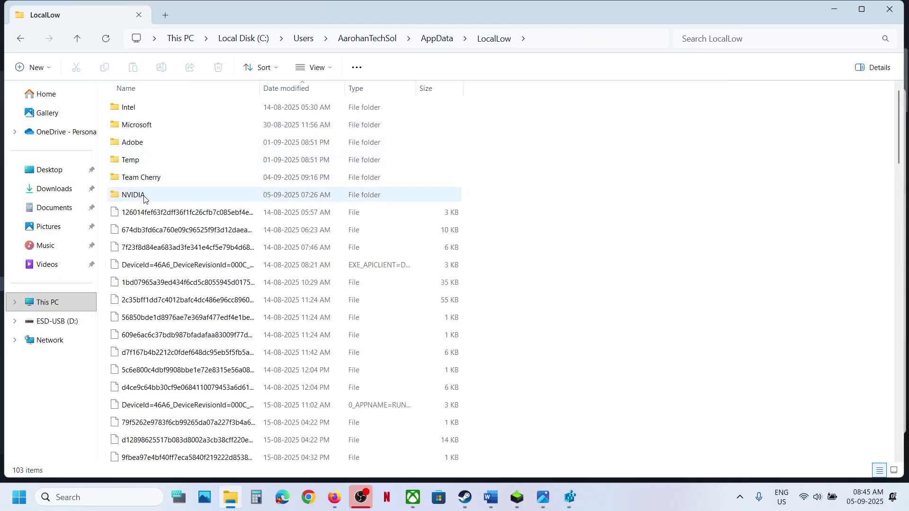
double_click(136, 183)
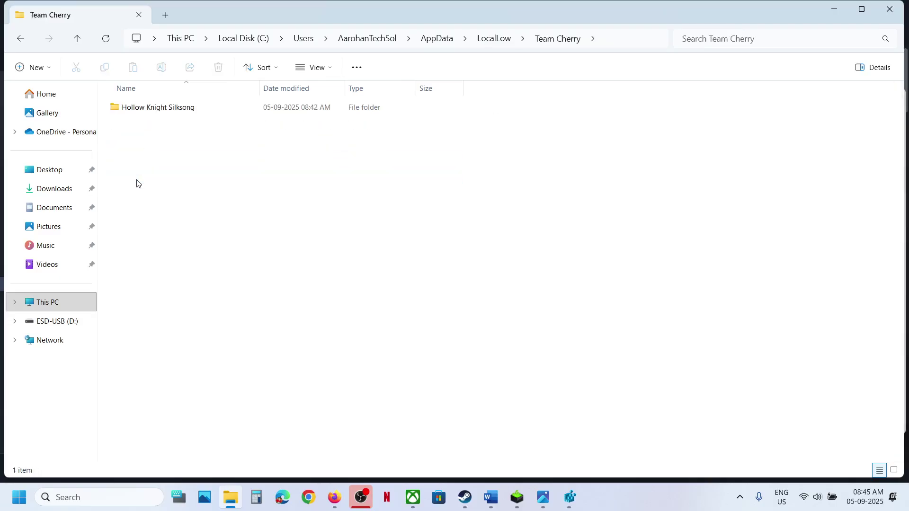
click(146, 113)
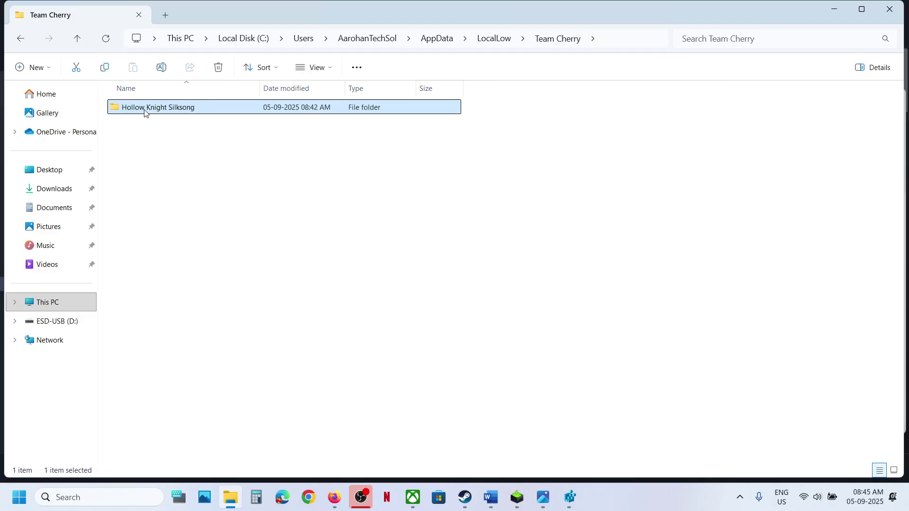
right_click(146, 113)
Step: Copy the Hollow Knight Silksong save folder onto the desktop as a backup
click(199, 124)
key(super+d)
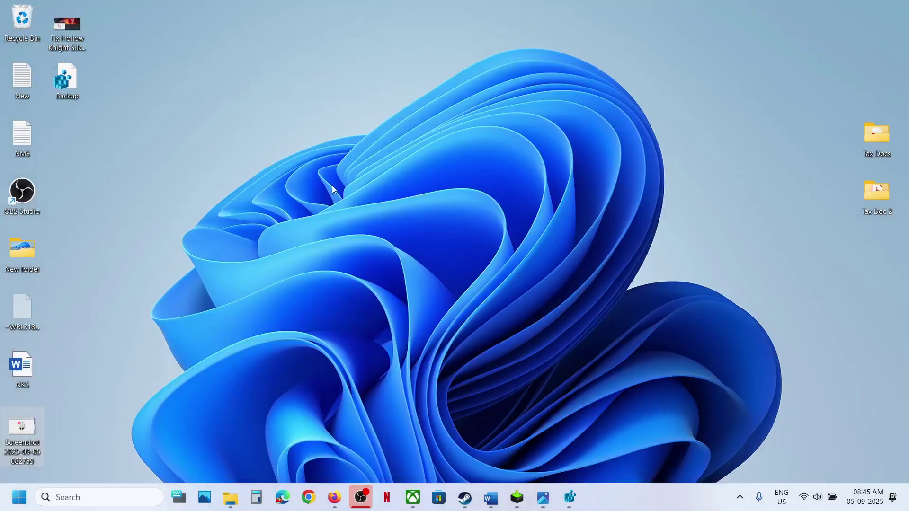
click(343, 206)
key(ctrl+v)
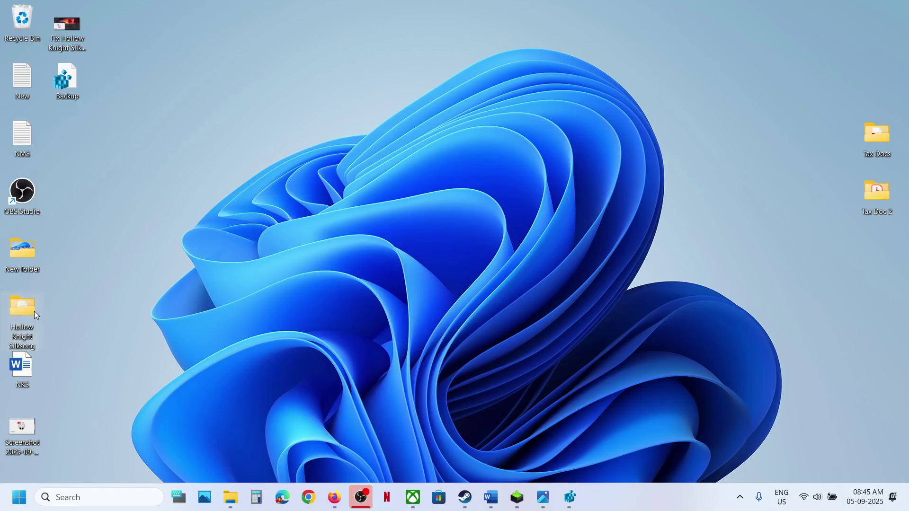
drag(34, 311, 410, 274)
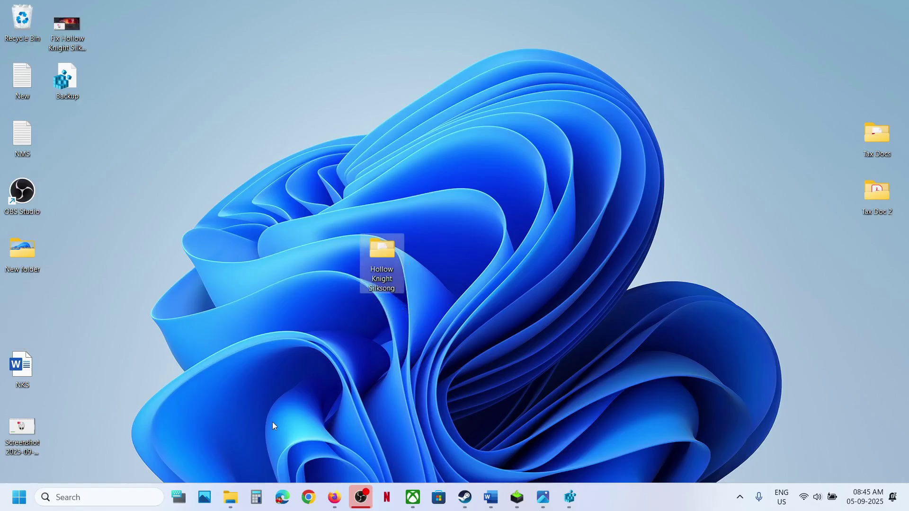
Step: Rename the original save folder to 'Hollow Knight Silksong.old'
click(230, 497)
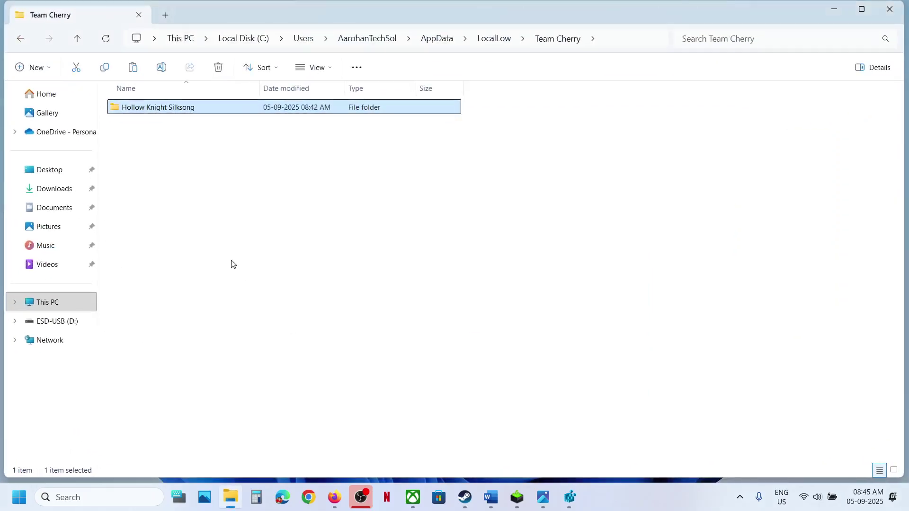
right_click(191, 111)
click(313, 126)
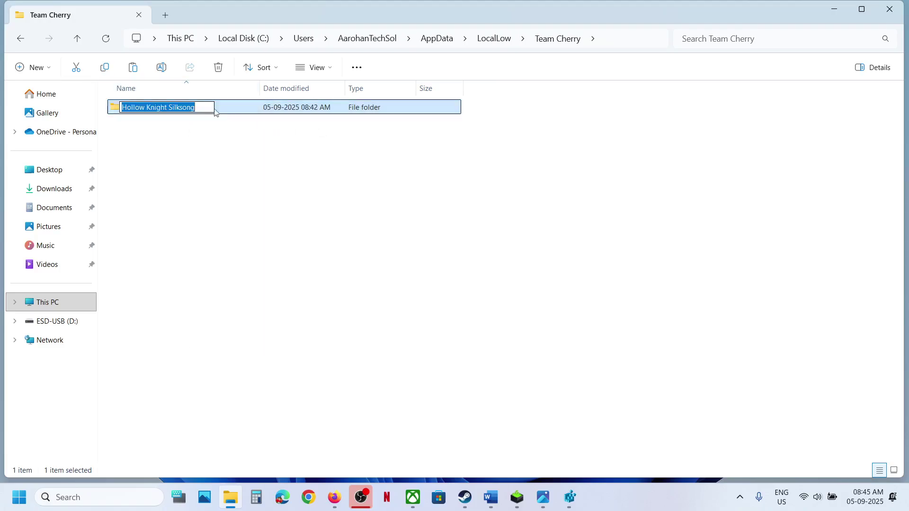
click(204, 105)
text(.old)
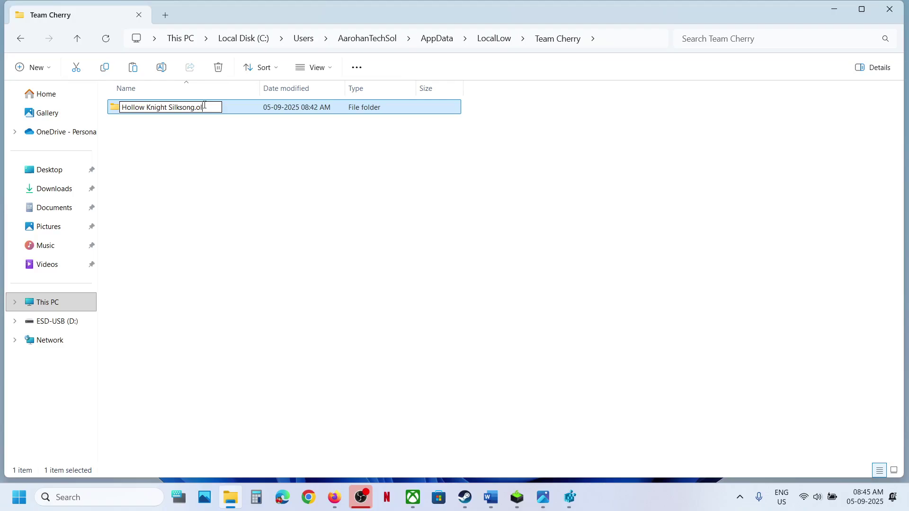
click(292, 212)
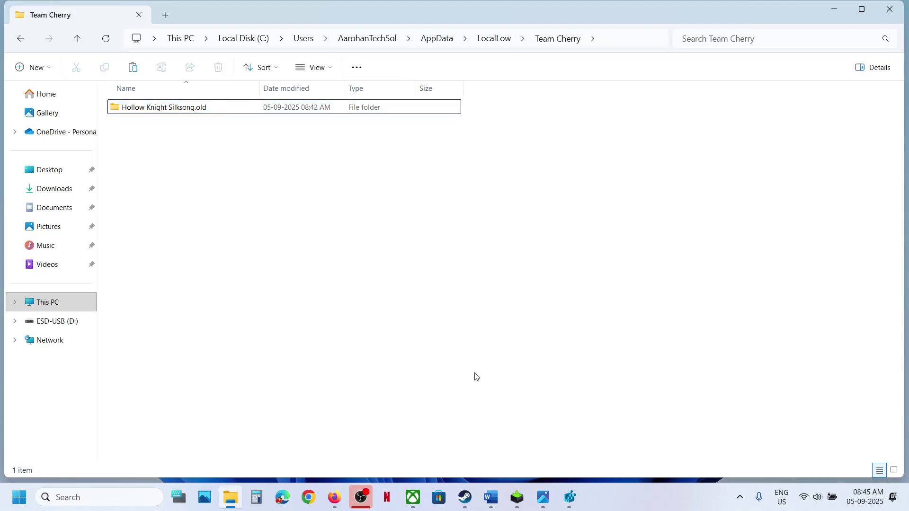
click(464, 496)
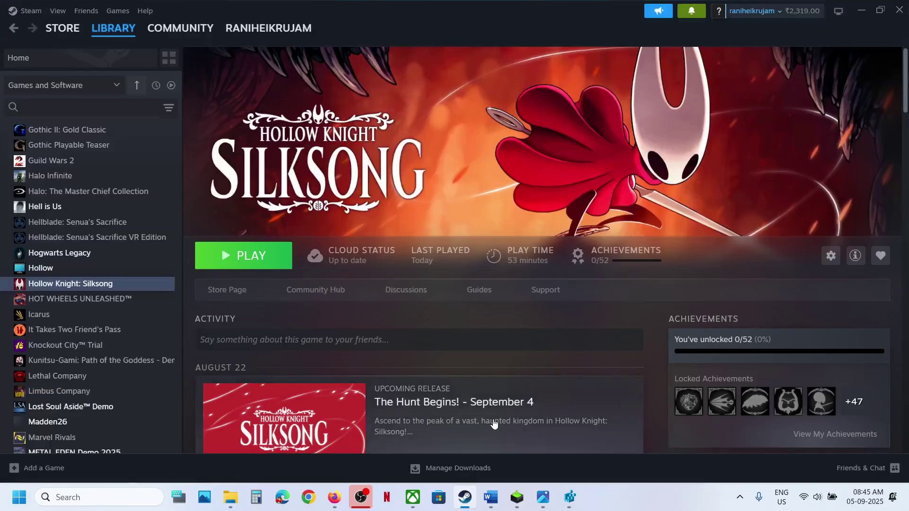
Step: Highlight Word's Step 4 on NVIDIA Vertical Sync, then expand the desktop's full context menu
click(491, 497)
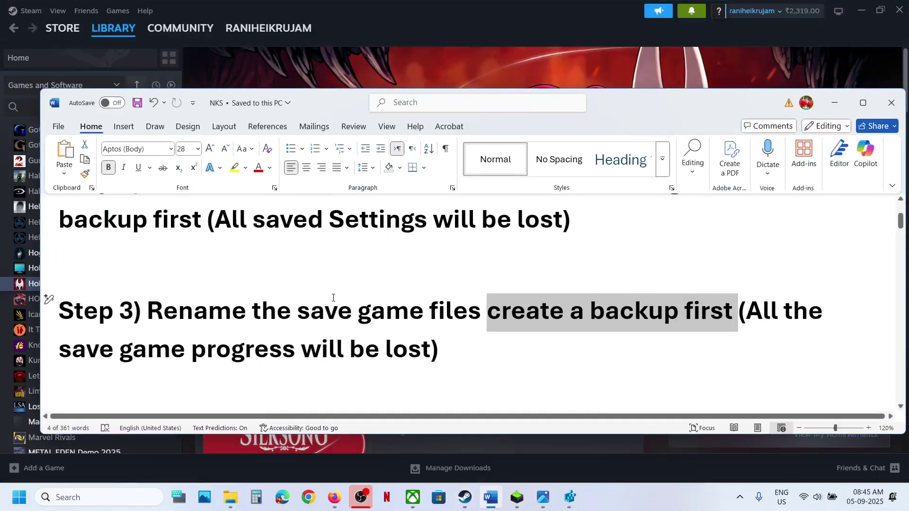
scroll(333, 298, down, 2)
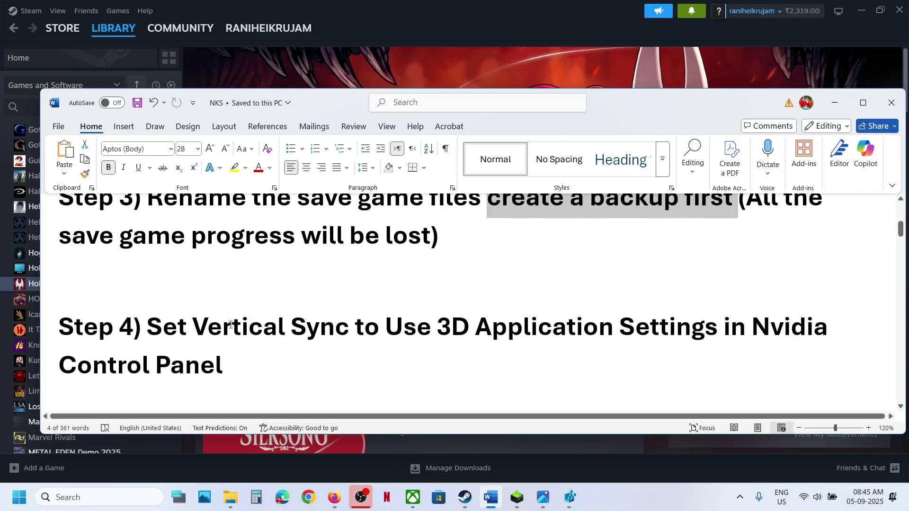
drag(182, 333, 540, 346)
drag(609, 344, 635, 344)
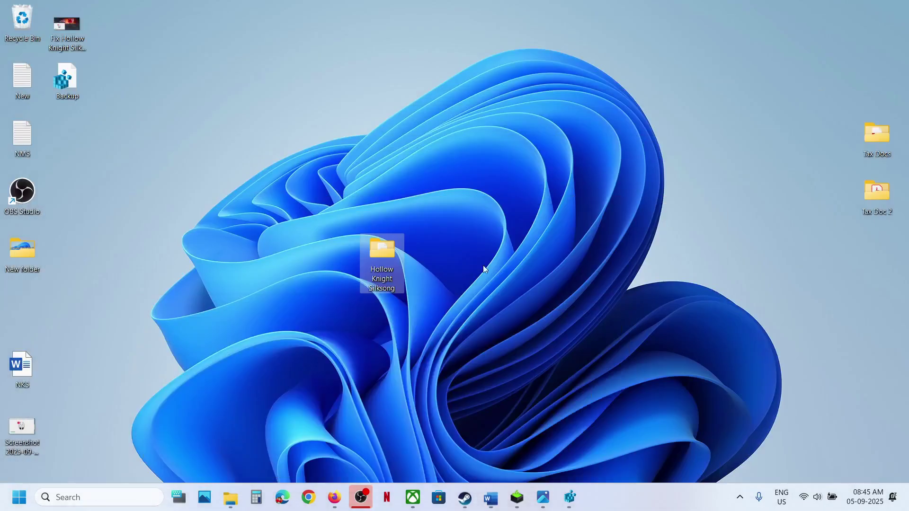
right_click(419, 228)
click(471, 429)
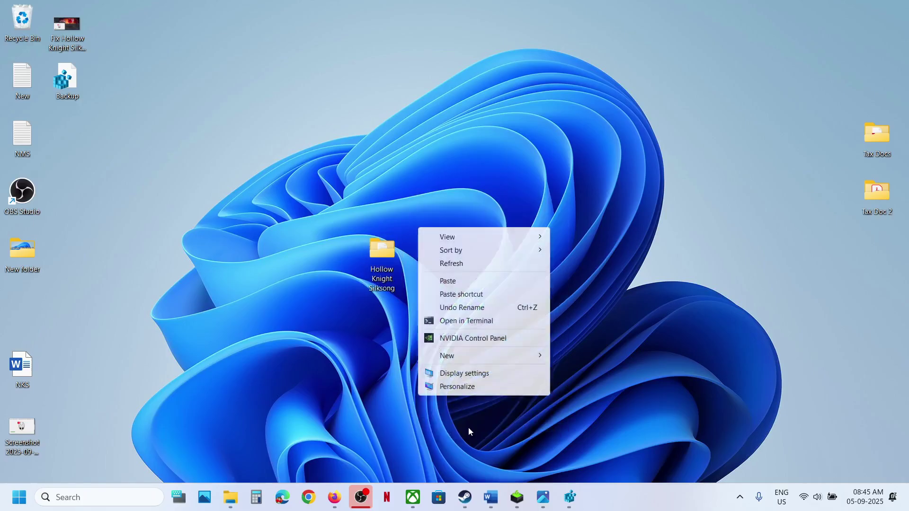
Step: Launch NVIDIA Control Panel and start adding a program under Program Settings
click(471, 341)
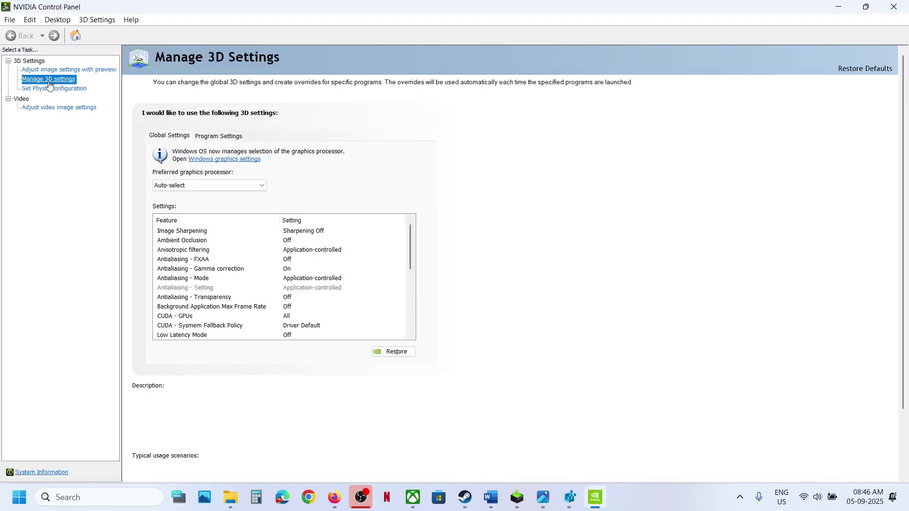
click(232, 136)
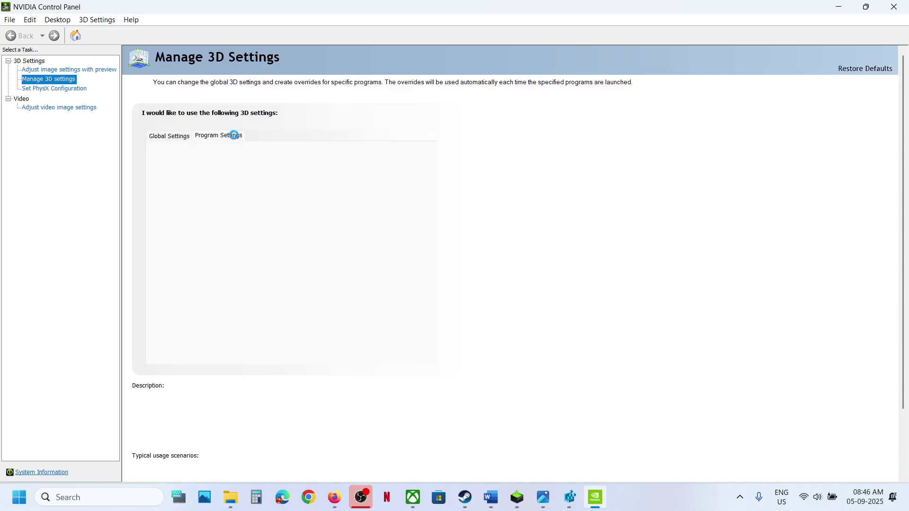
click(302, 186)
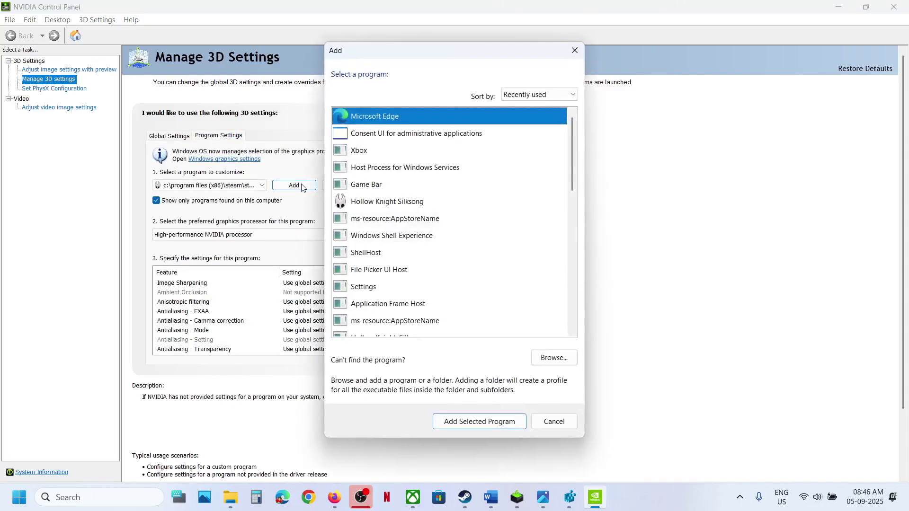
click(382, 204)
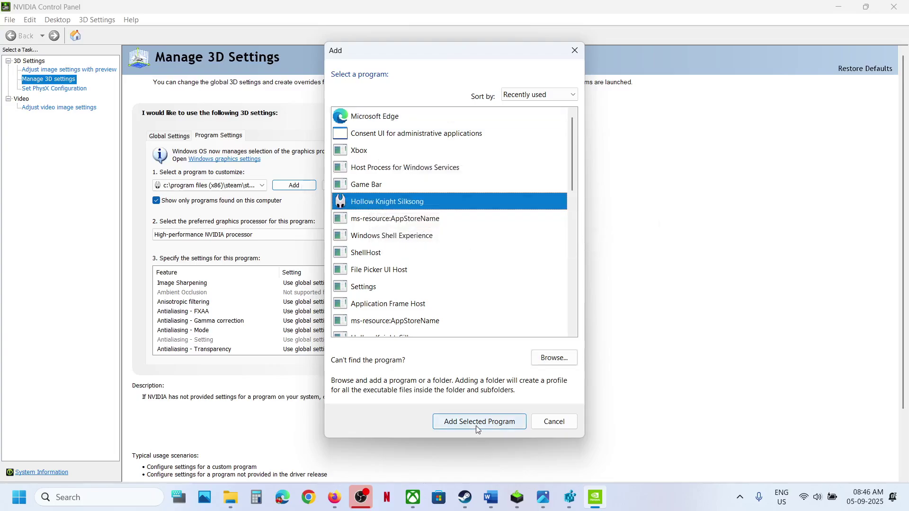
click(552, 358)
Step: Add Hollow Knight Silksong.exe from its Steam folder under C:\Program Files (x86)
click(452, 230)
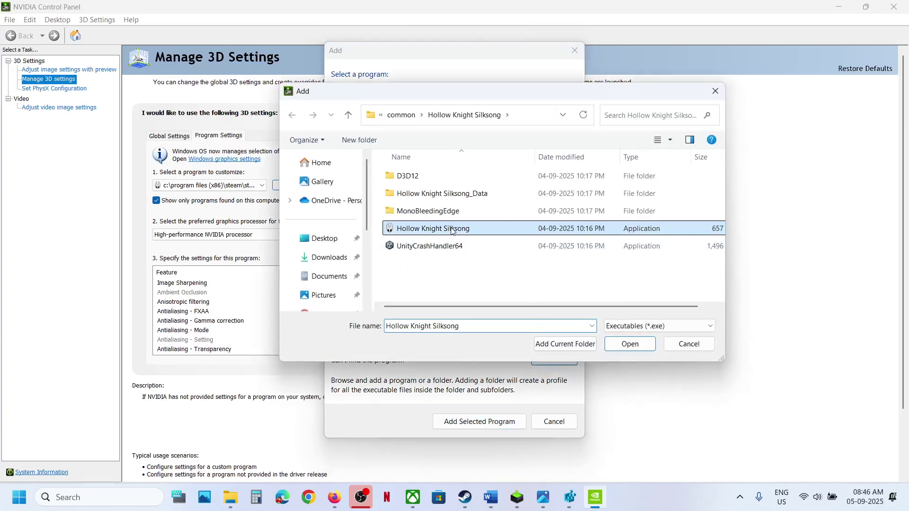
click(527, 113)
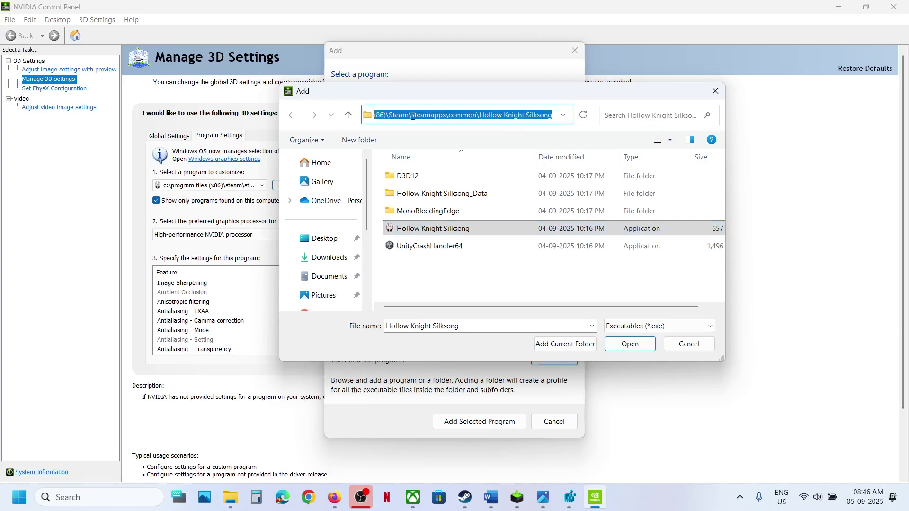
drag(388, 115, 356, 115)
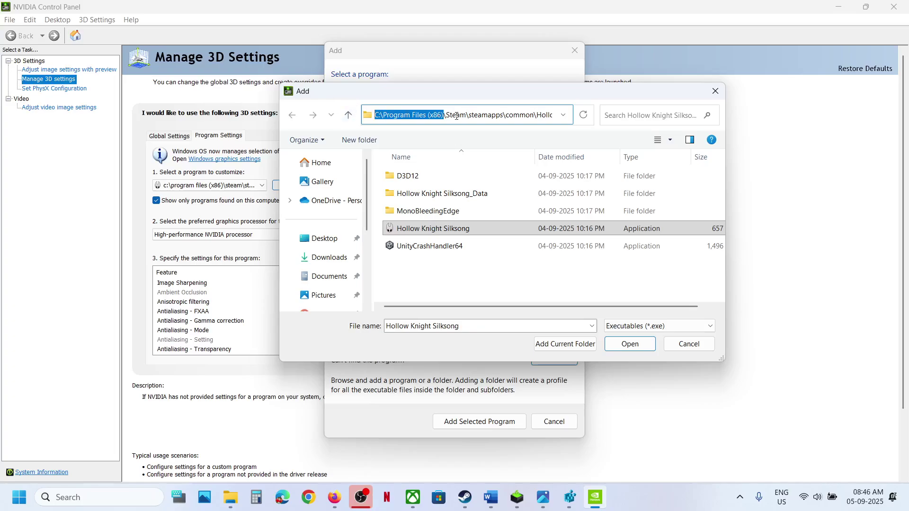
drag(456, 116, 581, 115)
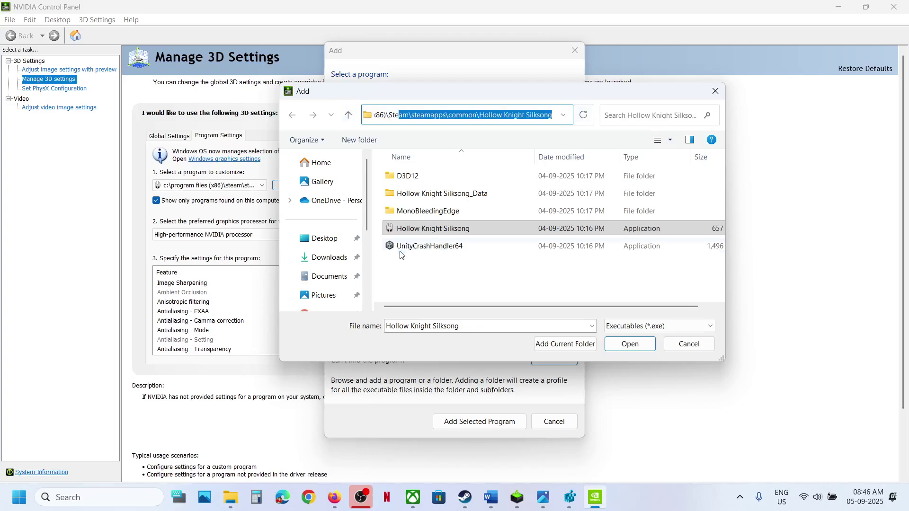
click(413, 234)
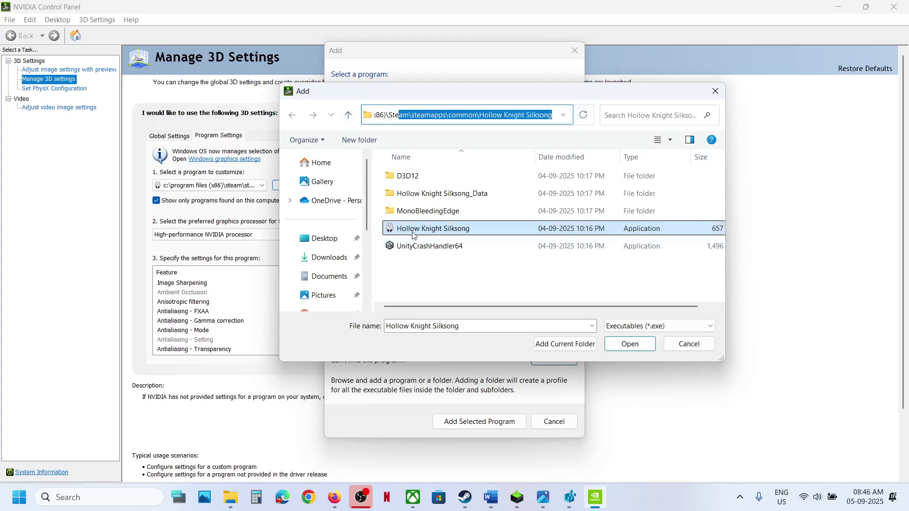
click(630, 344)
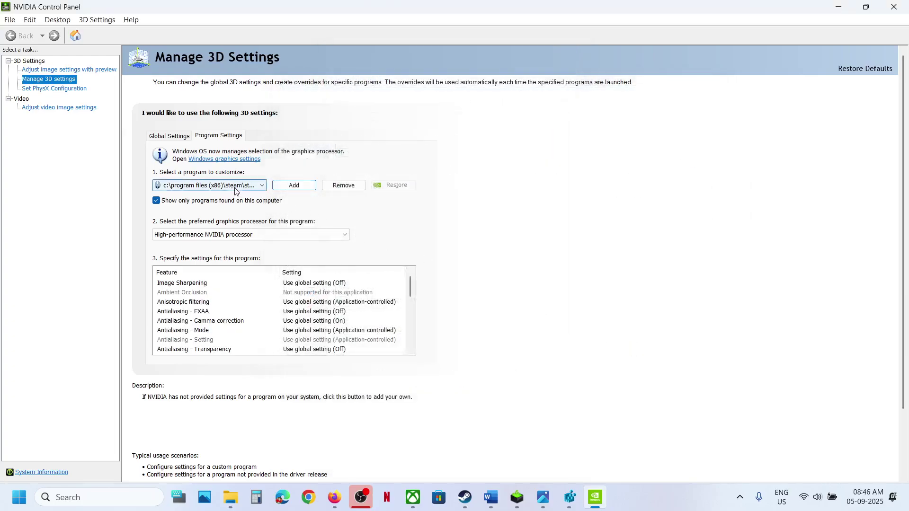
Step: Set Silksong to High-performance NVIDIA processor and Vertical sync to Use the 3D application setting, then apply
click(241, 234)
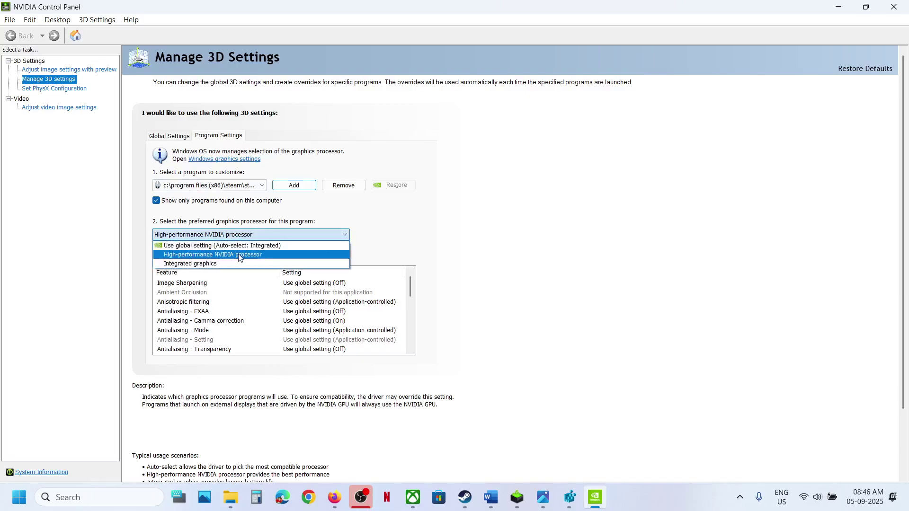
click(239, 258)
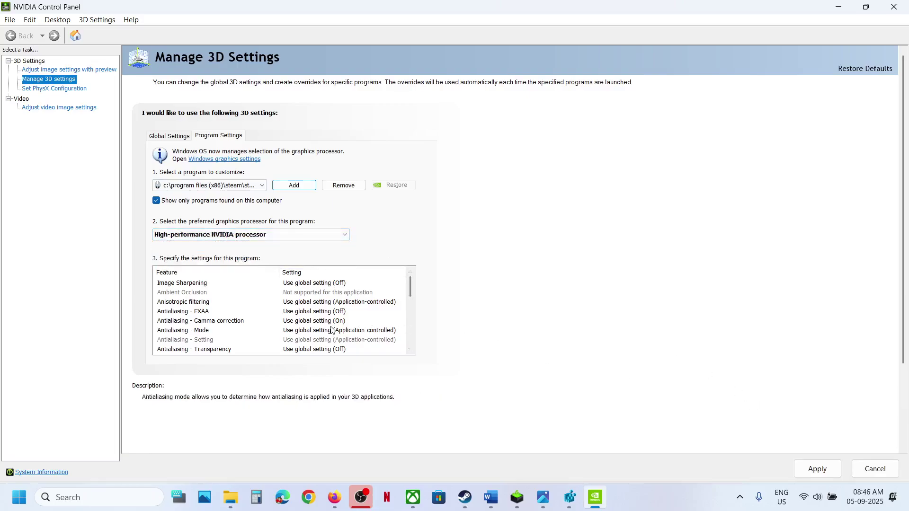
click(221, 335)
key(v)
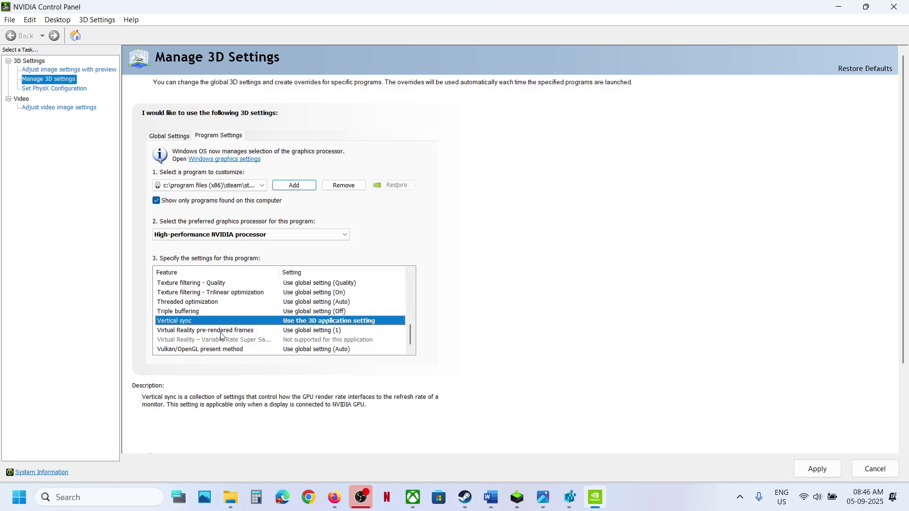
click(300, 324)
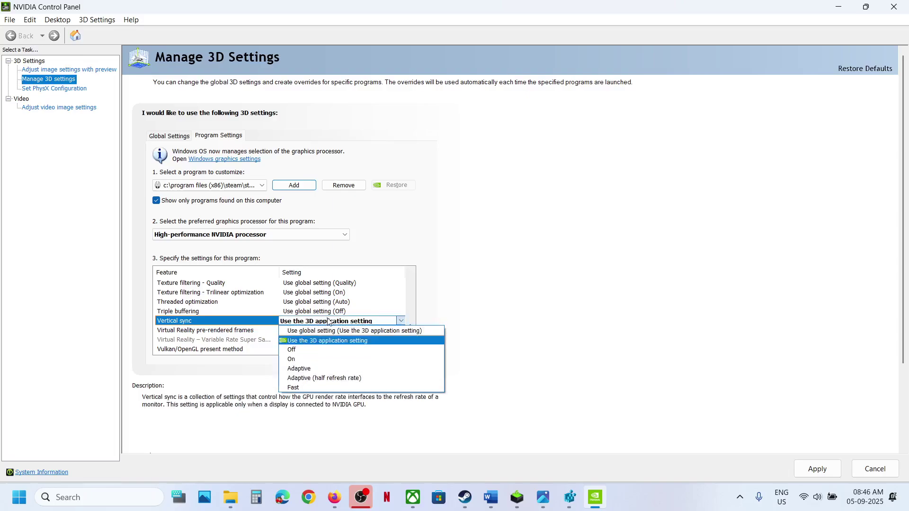
click(312, 344)
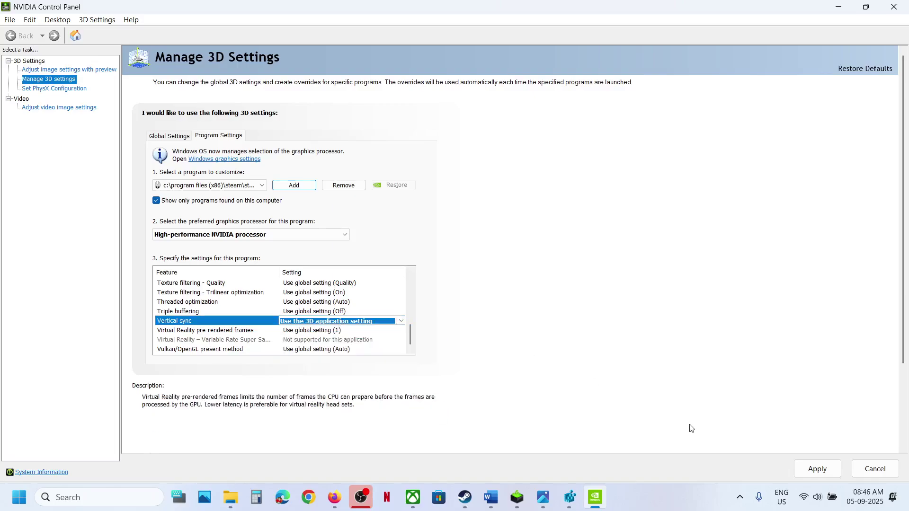
click(826, 477)
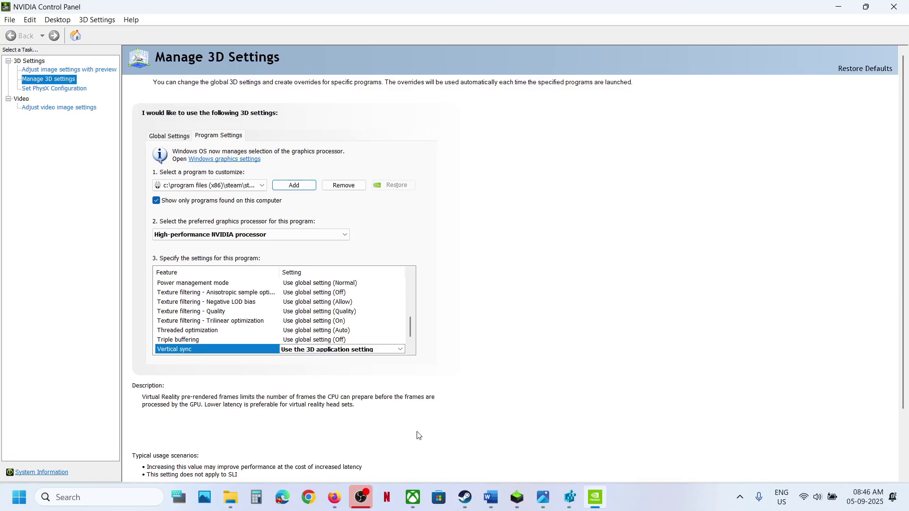
Step: Confirm Vertical sync stays on Use the 3D application setting, then return to the Word notes
click(371, 355)
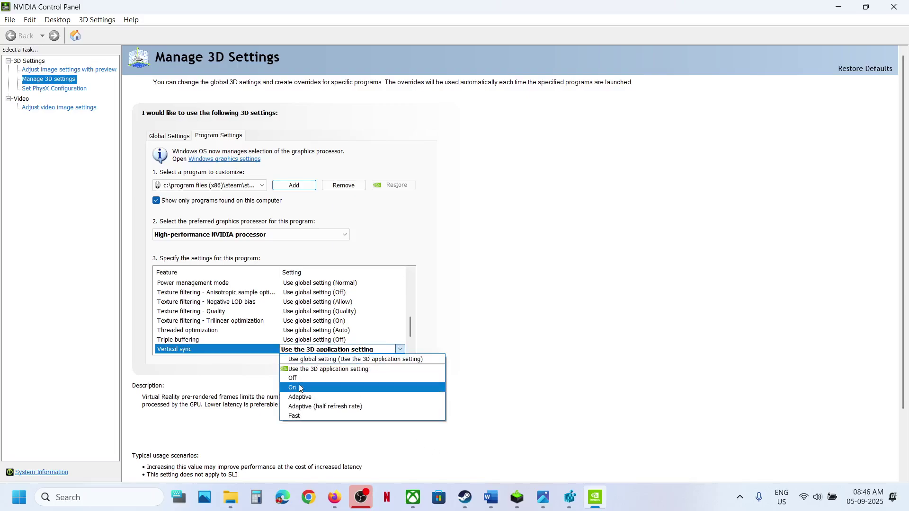
click(611, 337)
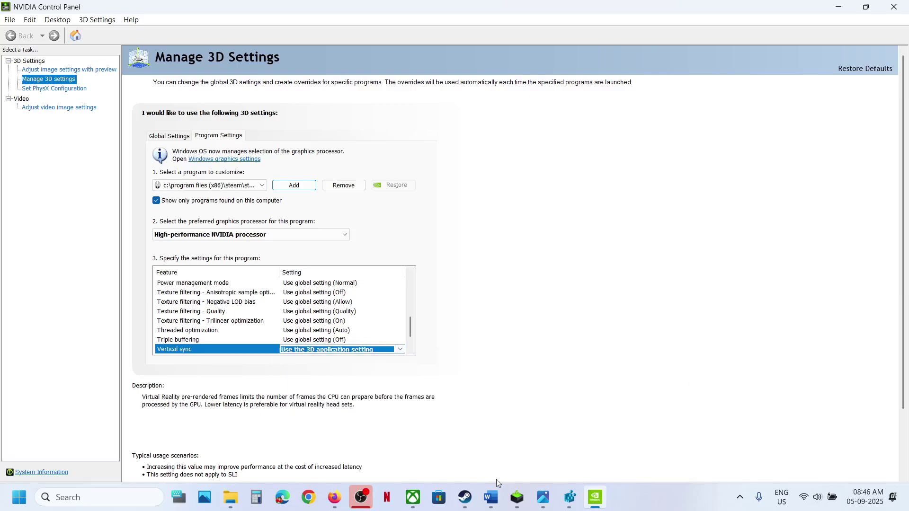
click(491, 497)
Step: In Silksong's Steam properties, edit the launch options to try -dx11
scroll(319, 291, down, 2)
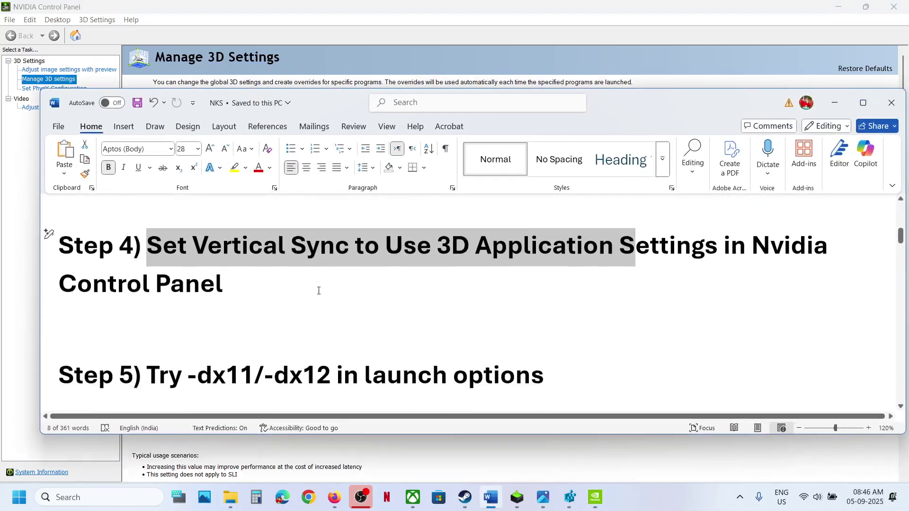
scroll(319, 291, down, 1)
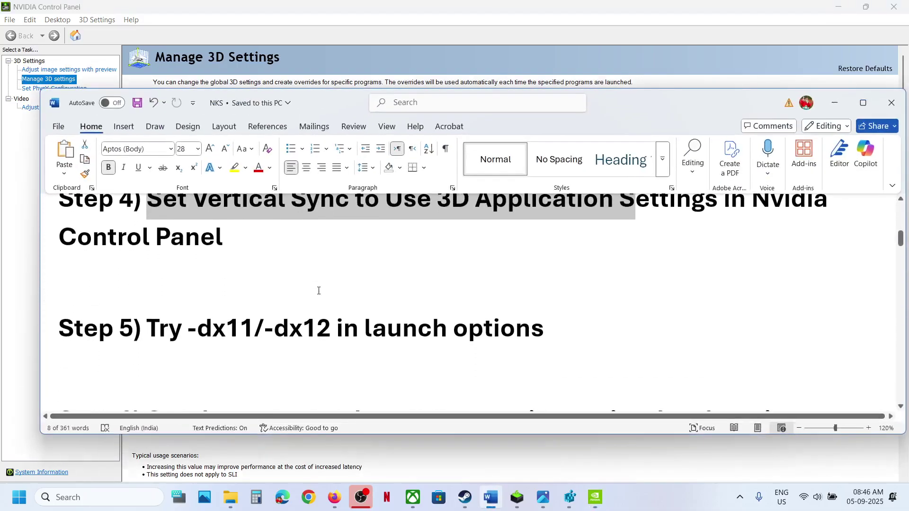
click(466, 498)
right_click(106, 284)
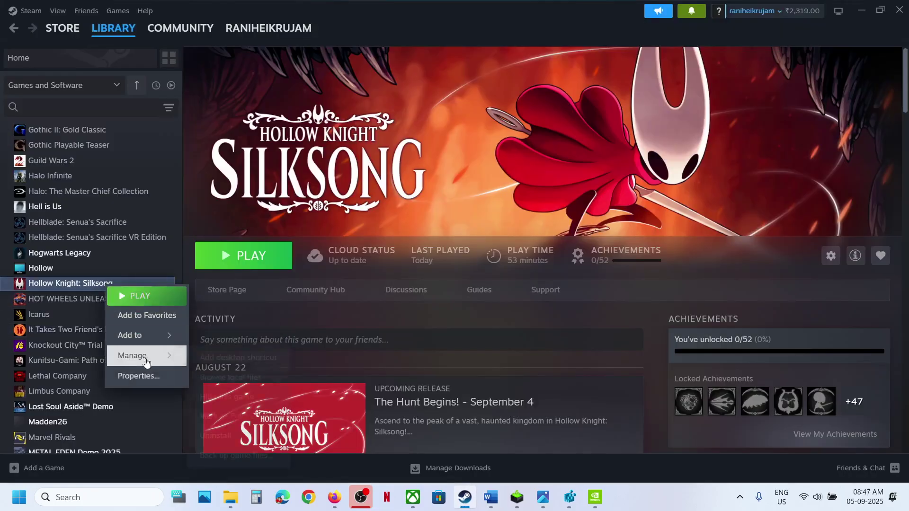
click(138, 376)
click(370, 276)
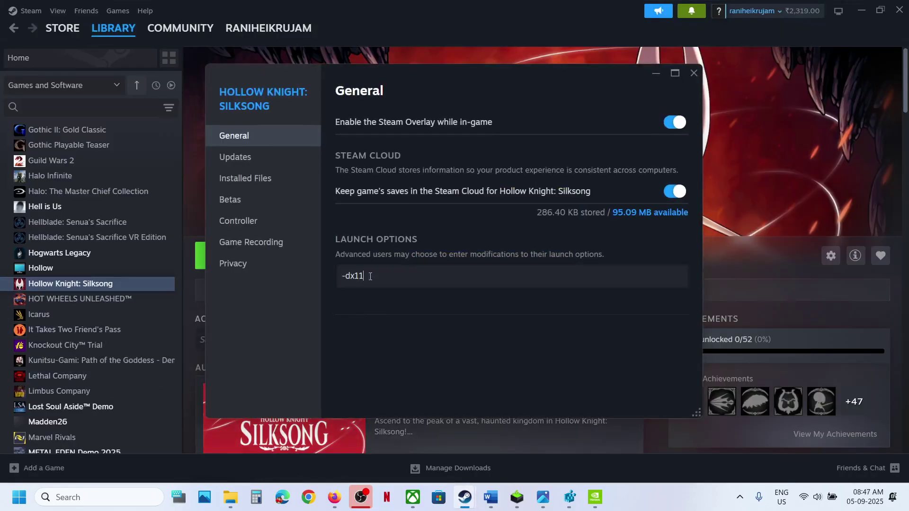
drag(370, 277, 337, 277)
text(-d)
click(447, 337)
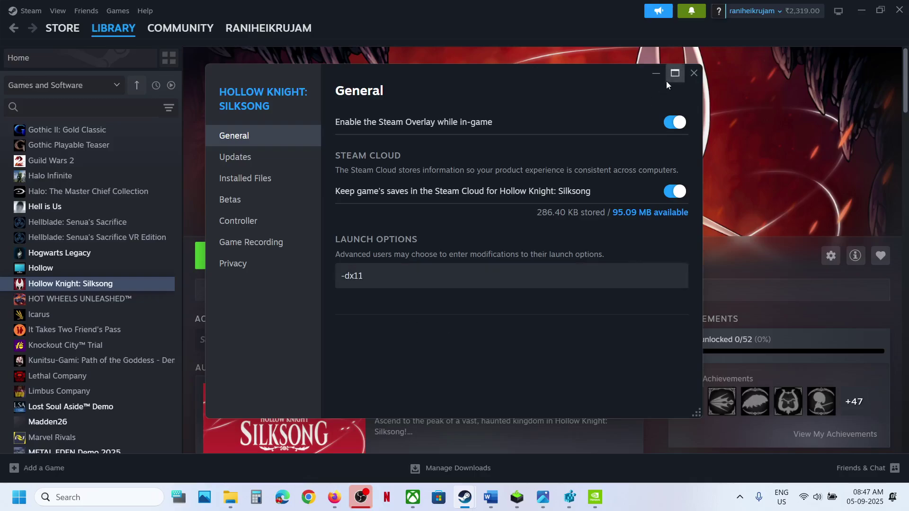
click(692, 73)
Step: Reopen the properties, try -dx12, then clear the launch options and close the window
right_click(130, 280)
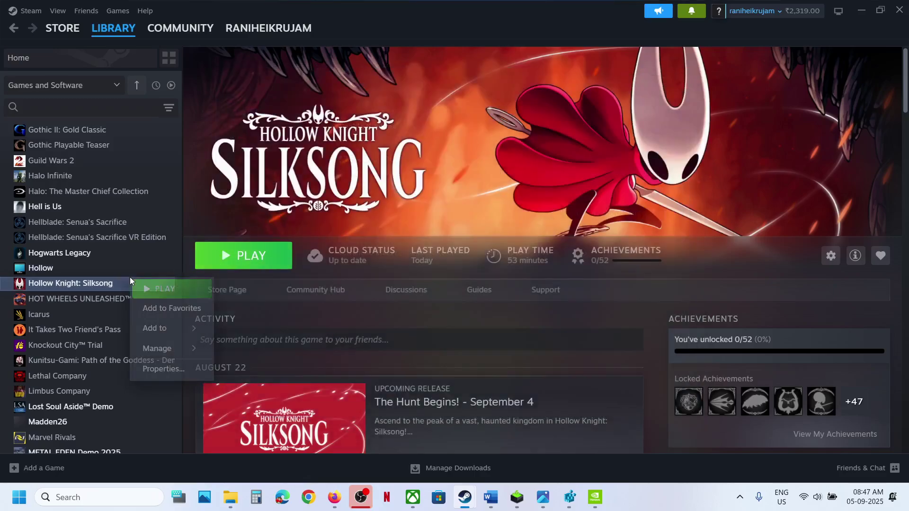
click(156, 369)
click(398, 276)
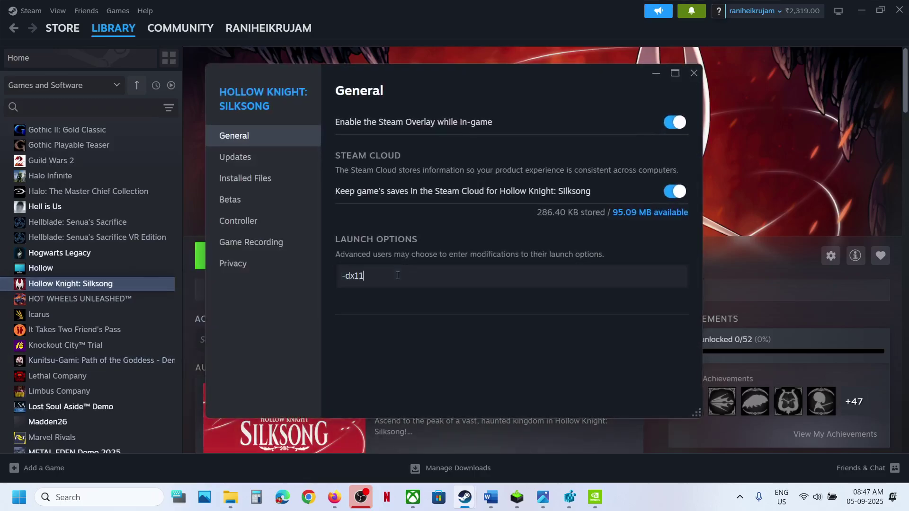
double_click(397, 275)
click(398, 275)
click(415, 310)
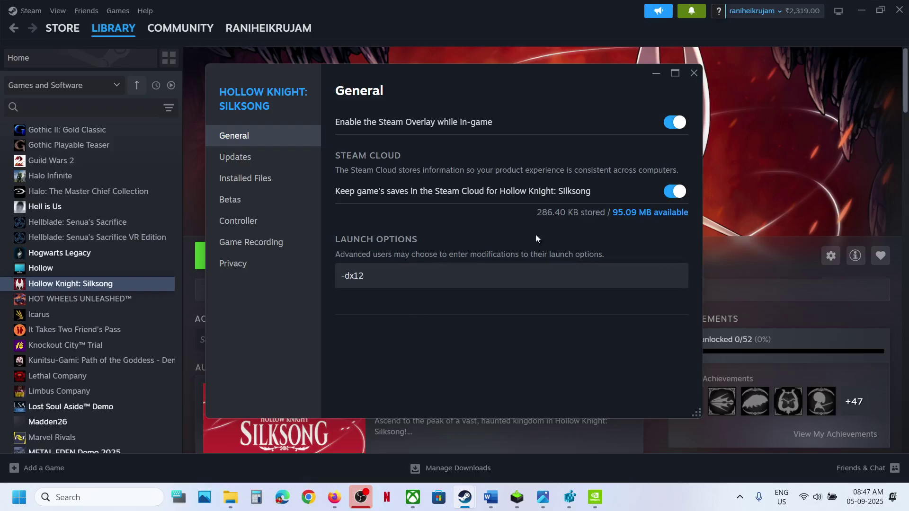
double_click(413, 270)
key(BackSpace)
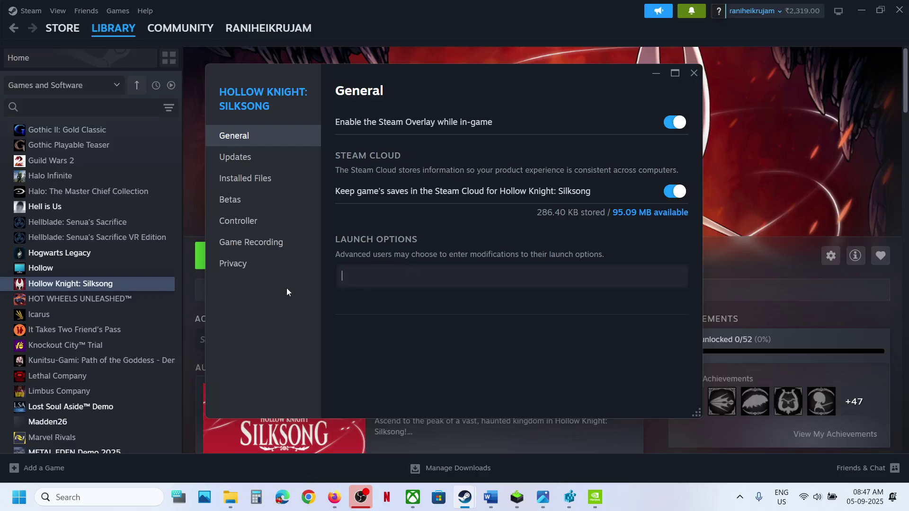
click(694, 73)
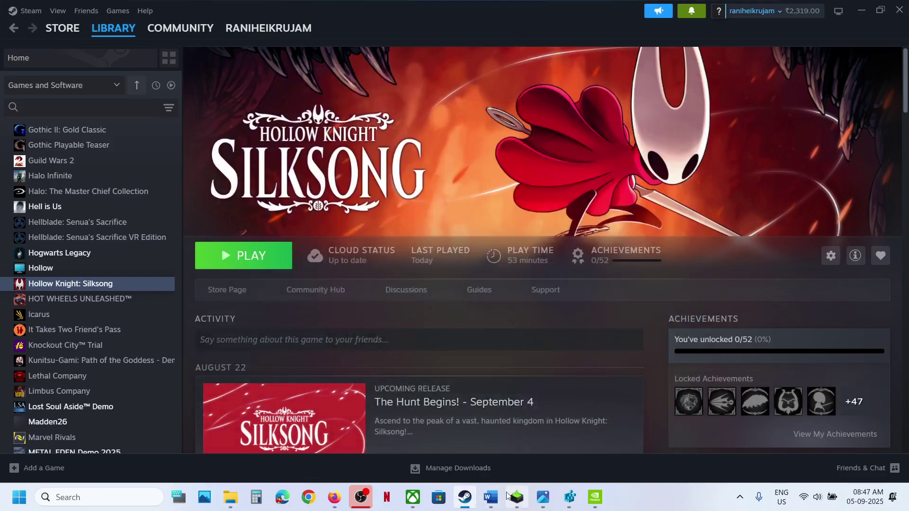
click(490, 497)
Step: Highlight Step 6's main-monitor instruction and its Disconnect multiple monitors advice
scroll(290, 315, down, 5)
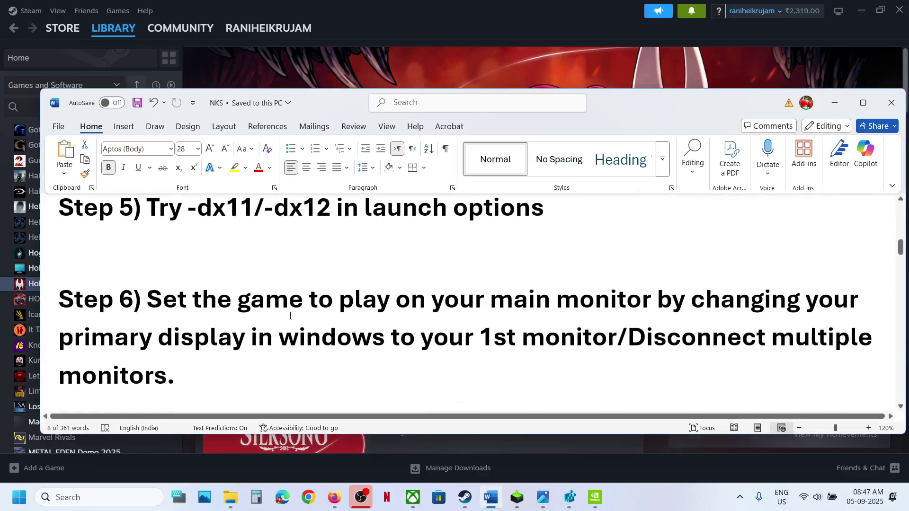
drag(182, 302, 596, 303)
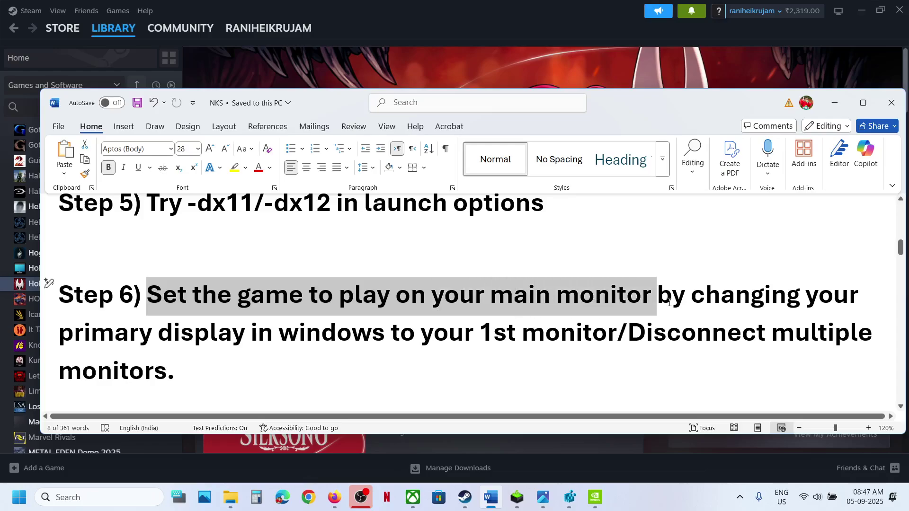
drag(669, 302, 615, 333)
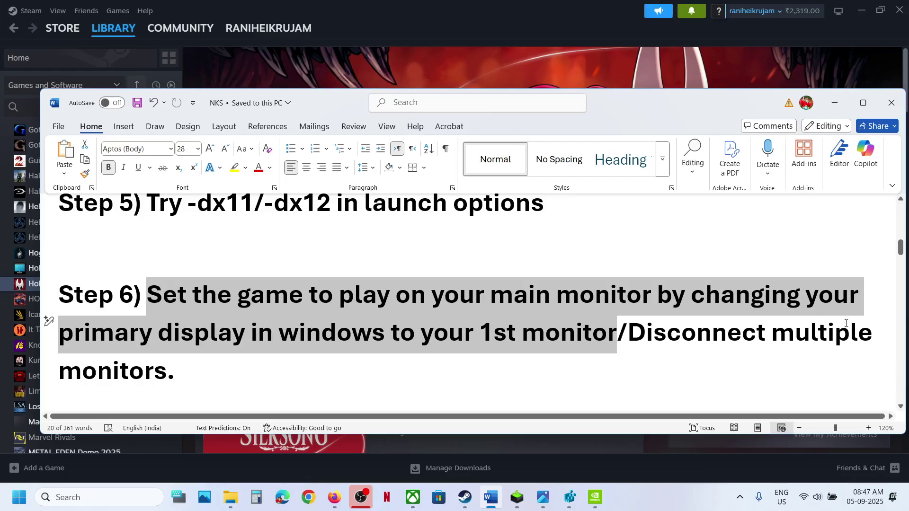
drag(624, 335, 275, 360)
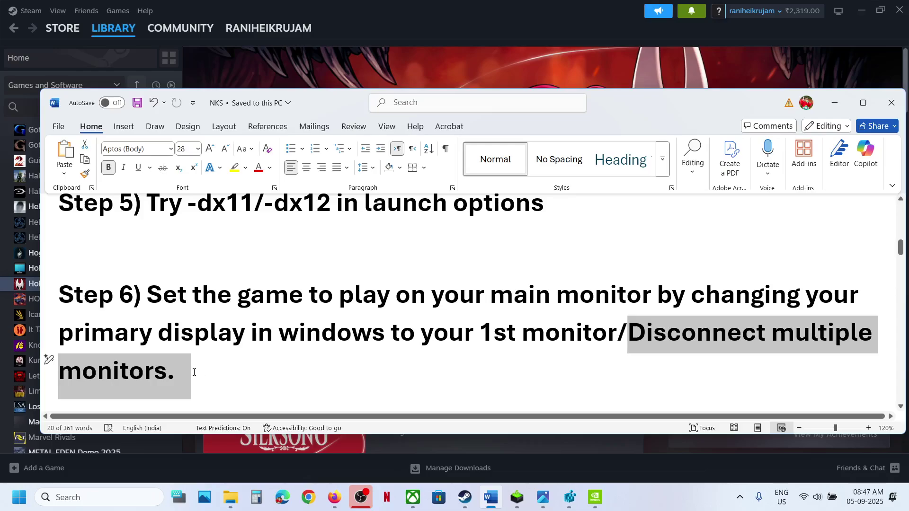
drag(194, 372, 193, 374)
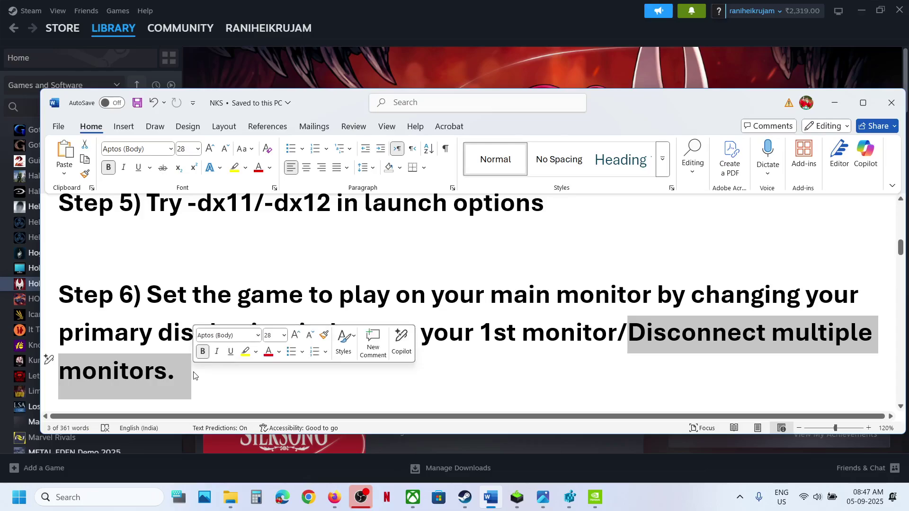
click(375, 283)
Step: Highlight Step 7's advice to run the game from its installation folder, then return to Steam
scroll(376, 283, down, 1)
scroll(375, 283, down, 4)
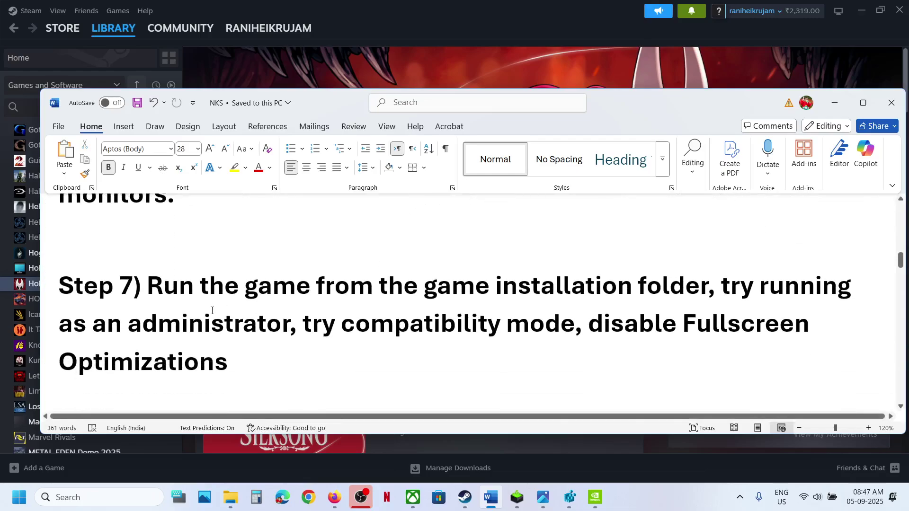
drag(182, 296, 635, 296)
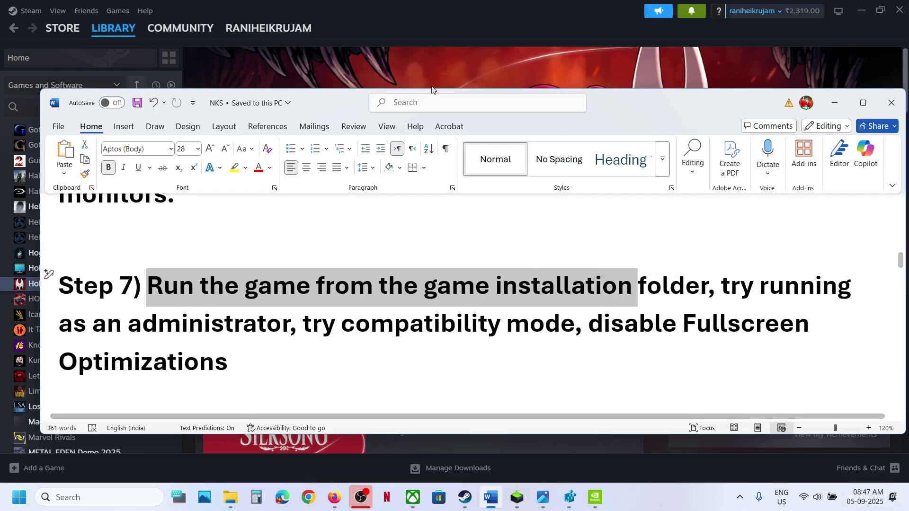
click(428, 87)
Step: Browse Silksong's local files from Steam and select the Hollow Knight Silksong application
right_click(81, 284)
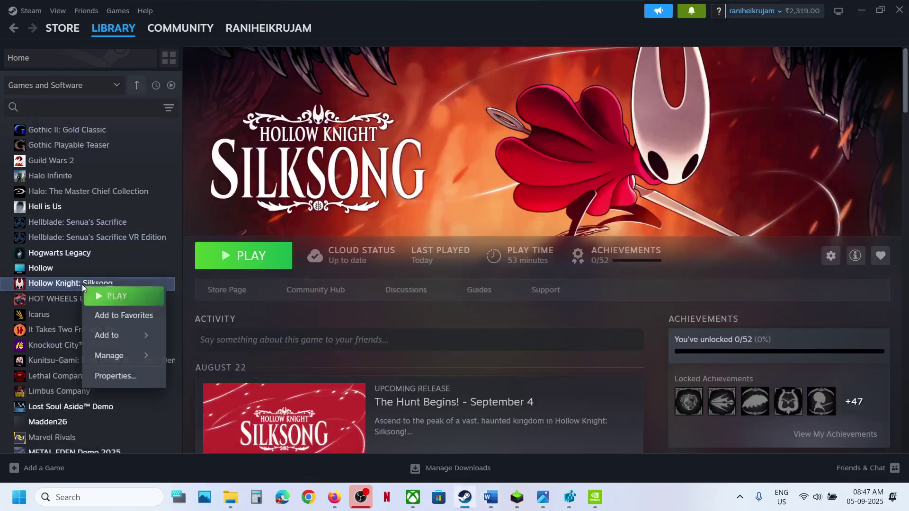
mouse_move(113, 356)
click(213, 375)
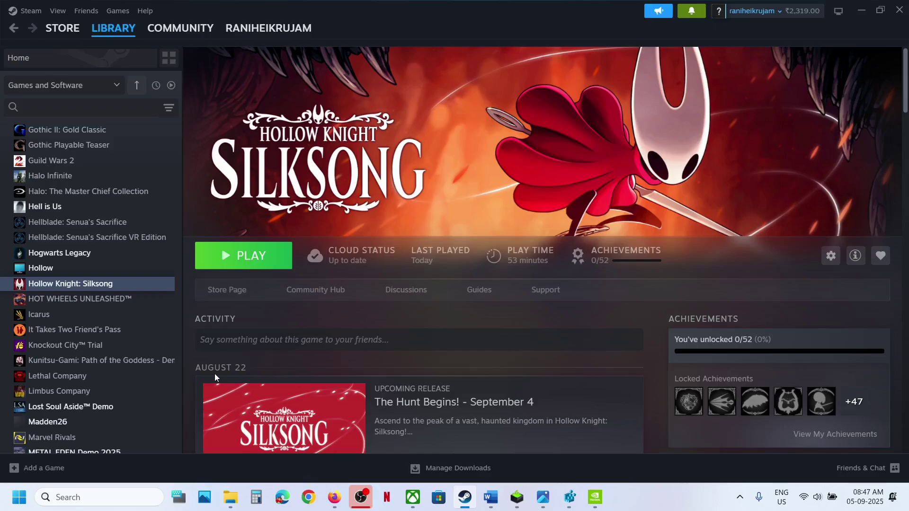
click(145, 164)
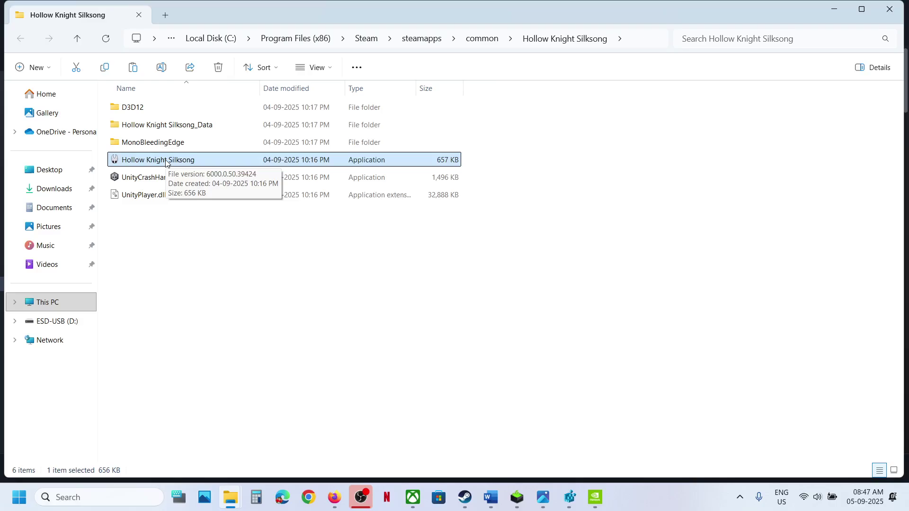
Step: Set Hollow Knight Silksong.exe to always run as administrator in its Compatibility properties
right_click(165, 164)
click(221, 359)
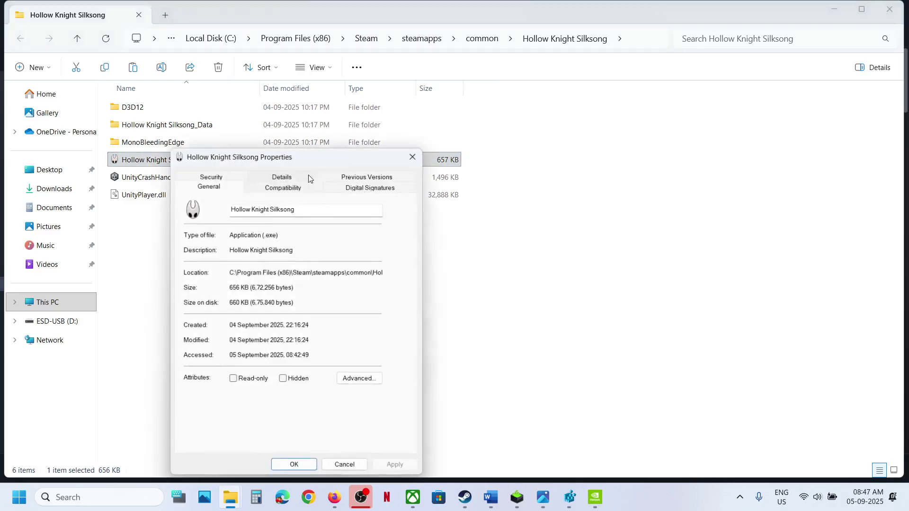
click(281, 188)
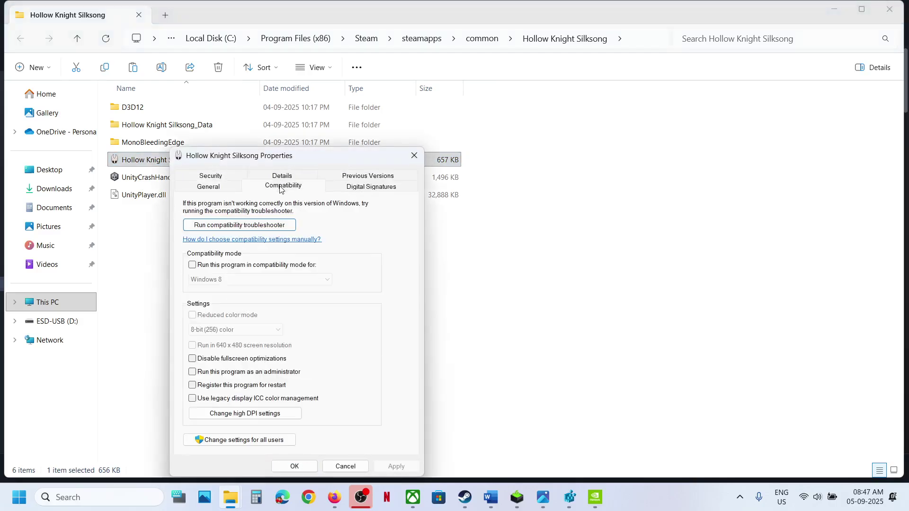
click(192, 266)
click(193, 266)
click(192, 372)
click(381, 466)
click(291, 465)
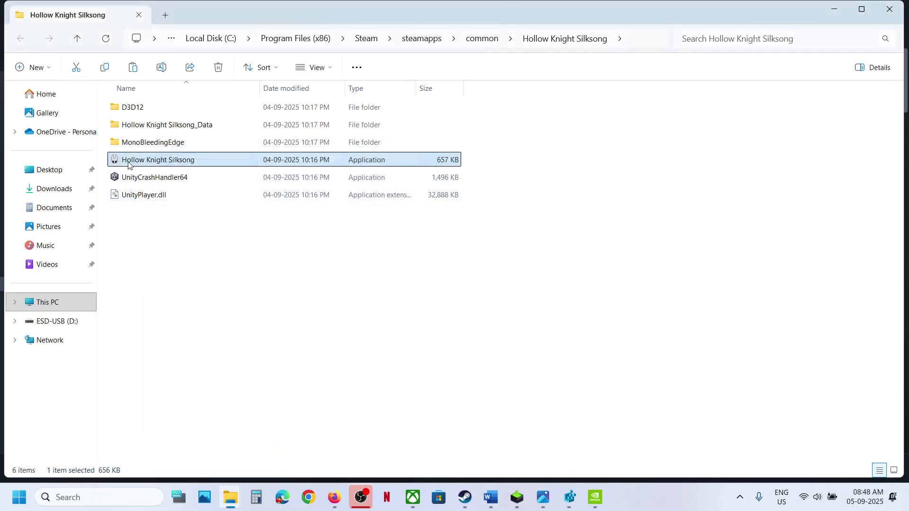
Step: Turn on compatibility mode for the Silksong executable and apply it
right_click(153, 160)
click(201, 358)
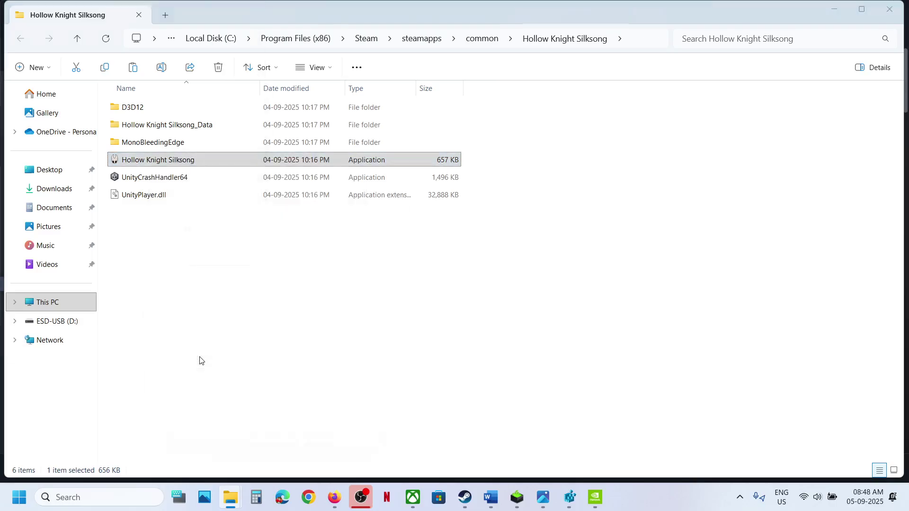
click(247, 189)
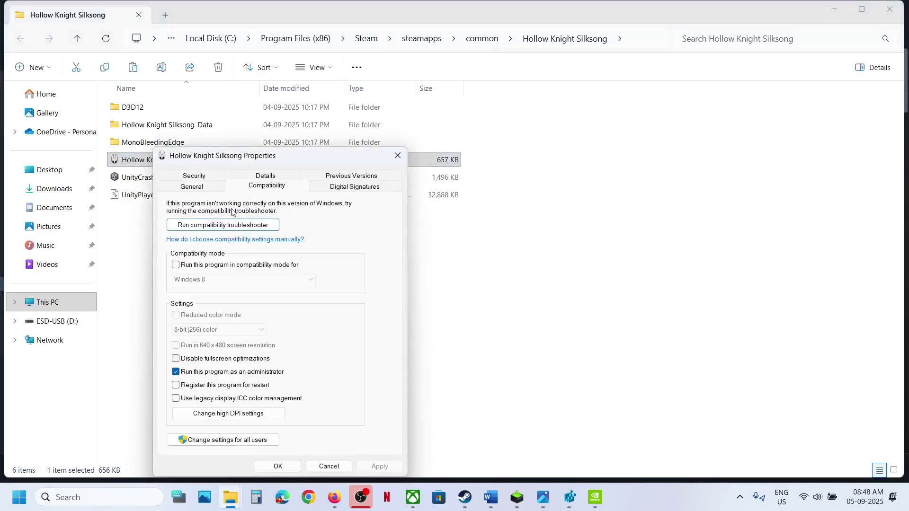
click(176, 265)
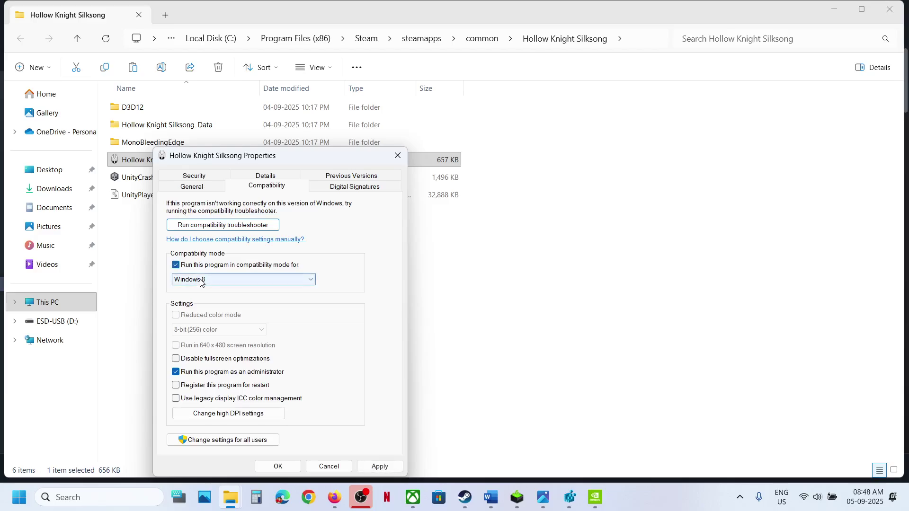
click(368, 467)
click(278, 466)
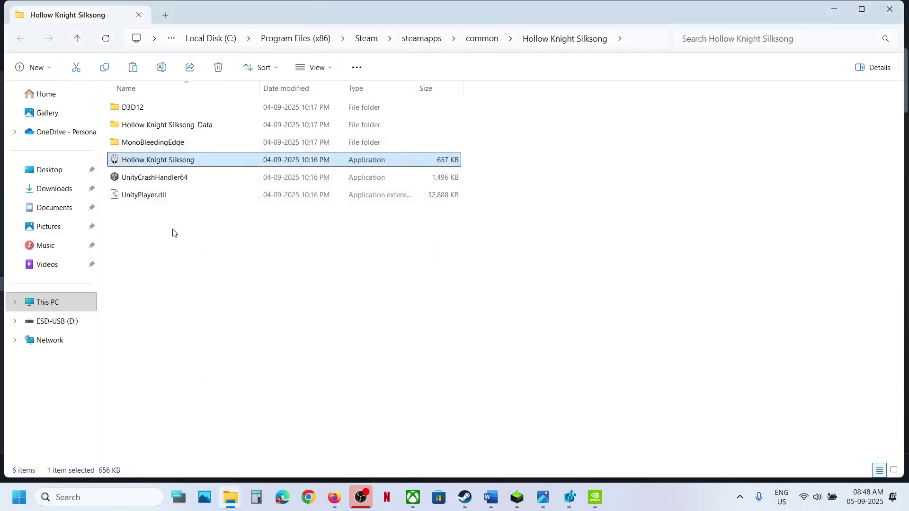
Step: Switch compatibility mode to Windows 7 and disable fullscreen optimizations
right_click(147, 163)
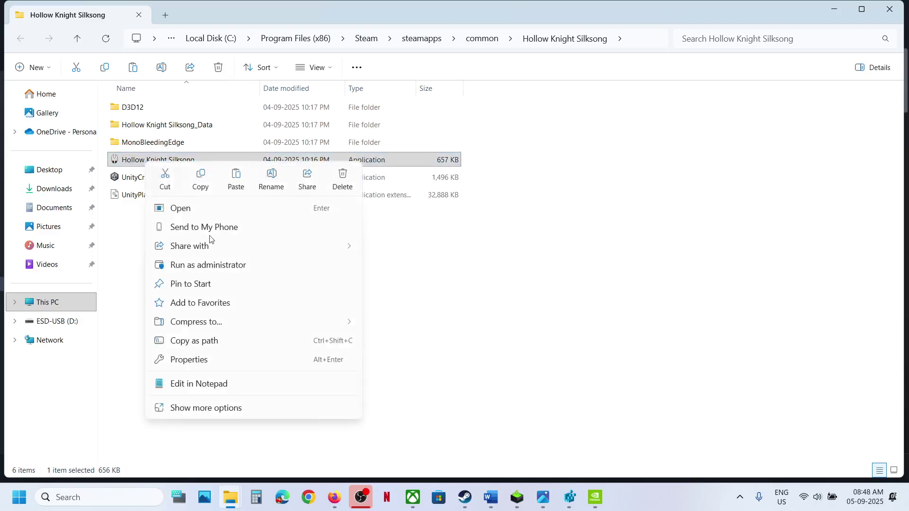
click(198, 359)
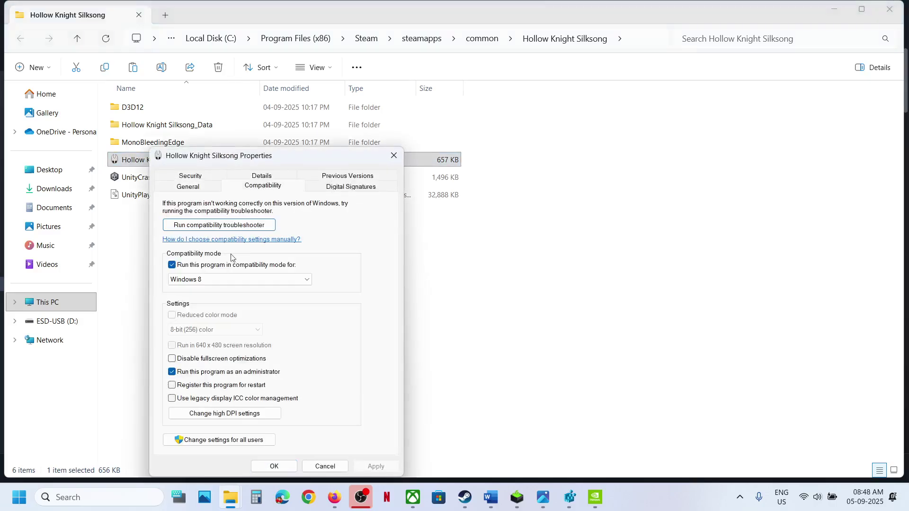
click(223, 279)
click(210, 318)
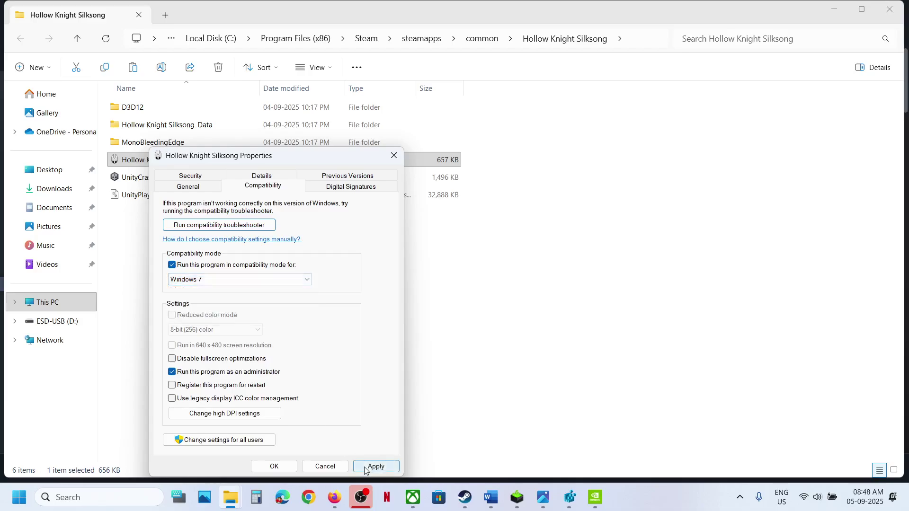
click(372, 466)
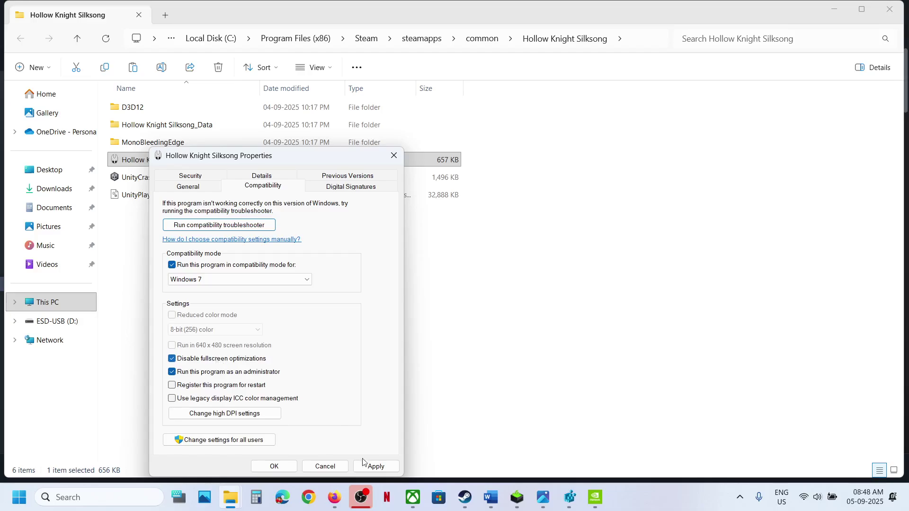
click(364, 465)
Step: Enable the high DPI scaling override for the game and apply the properties
click(229, 415)
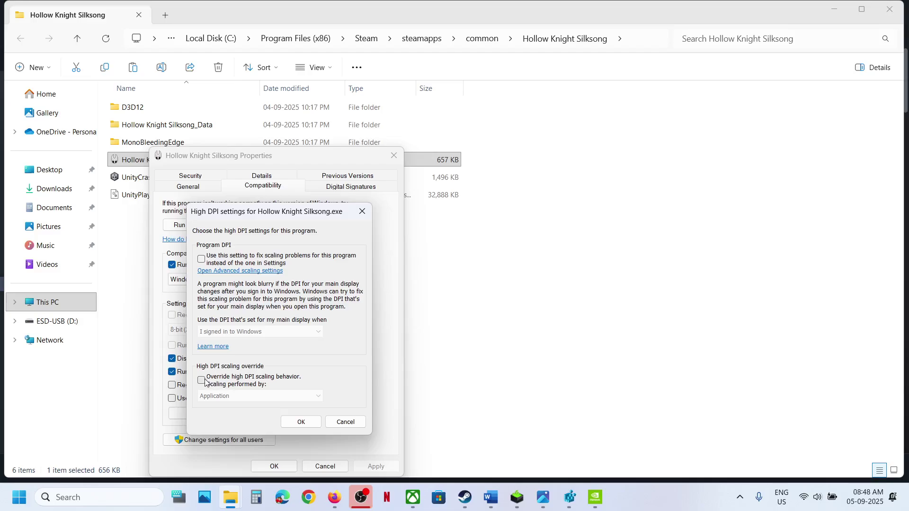
click(301, 421)
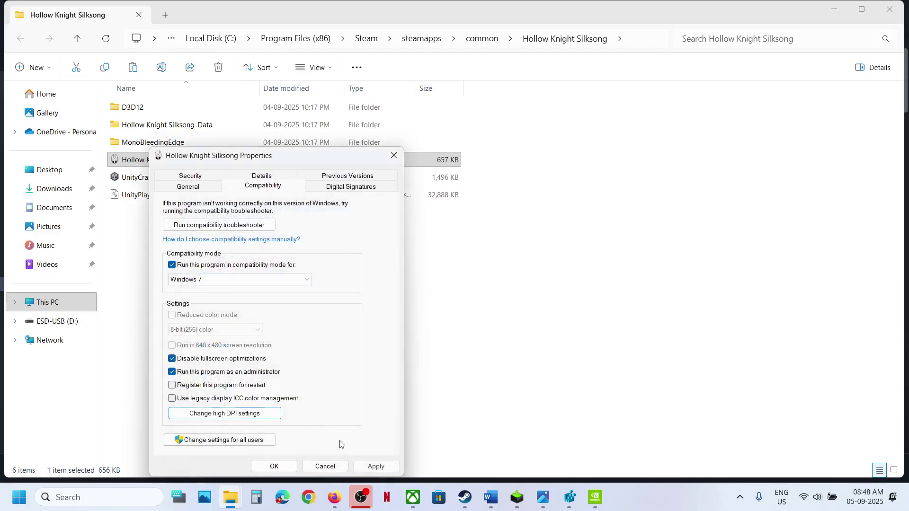
click(366, 467)
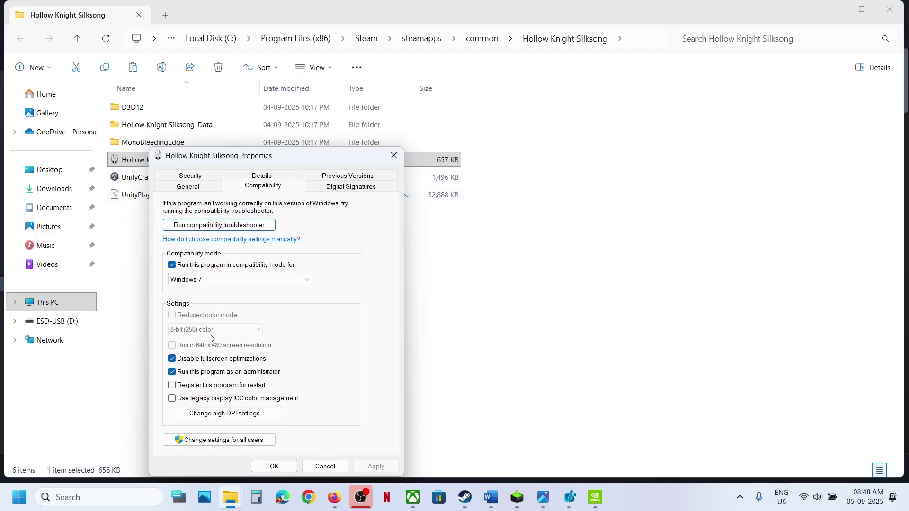
click(224, 418)
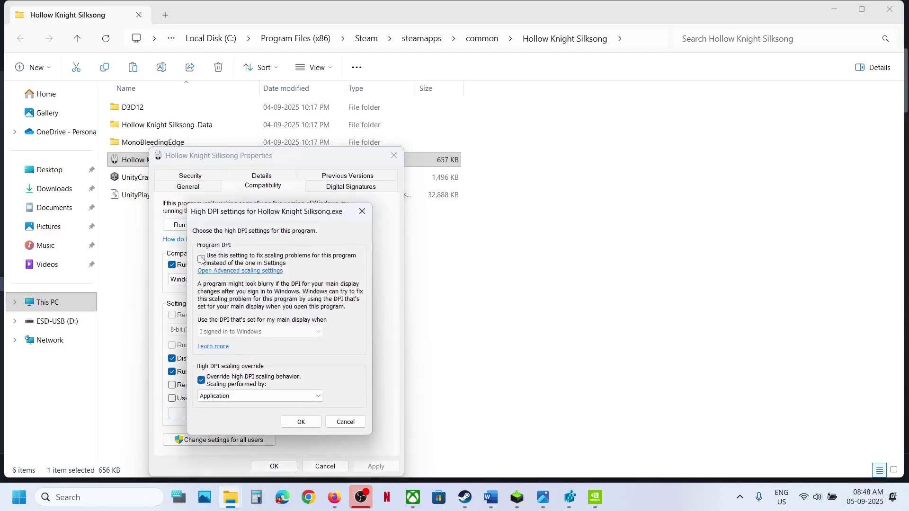
click(301, 422)
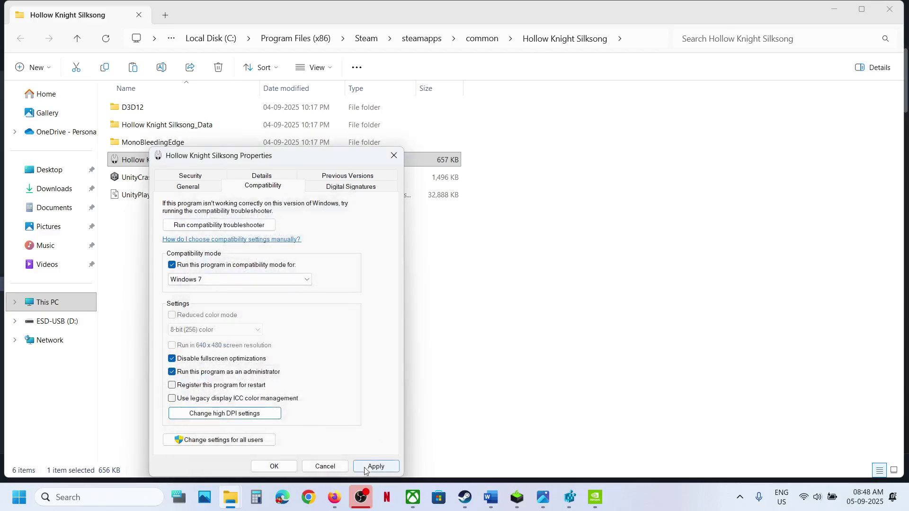
click(367, 467)
click(272, 467)
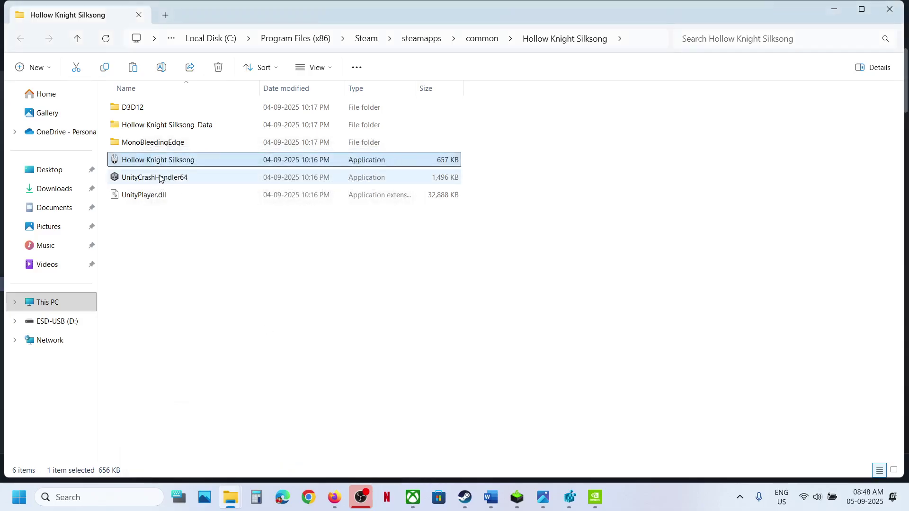
Step: Untick all Silksong compatibility options and the high DPI override, apply, and return to Word
right_click(159, 167)
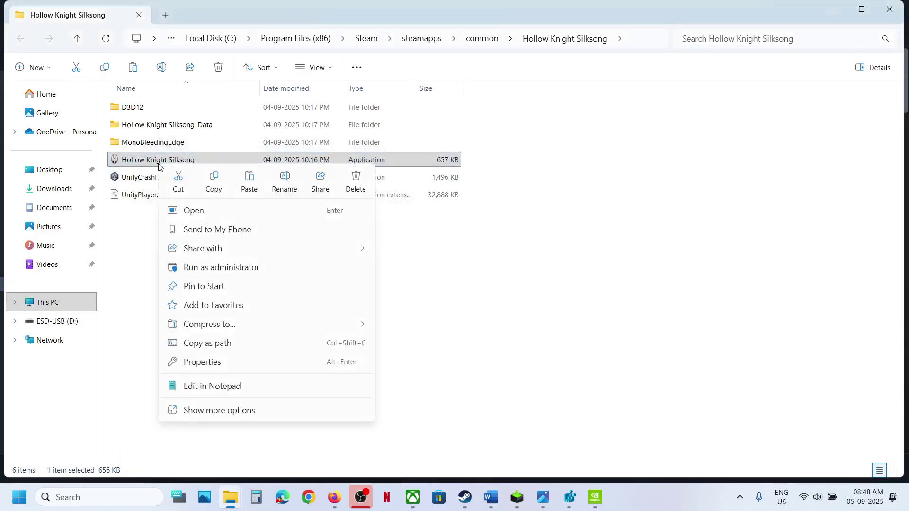
click(218, 362)
click(274, 186)
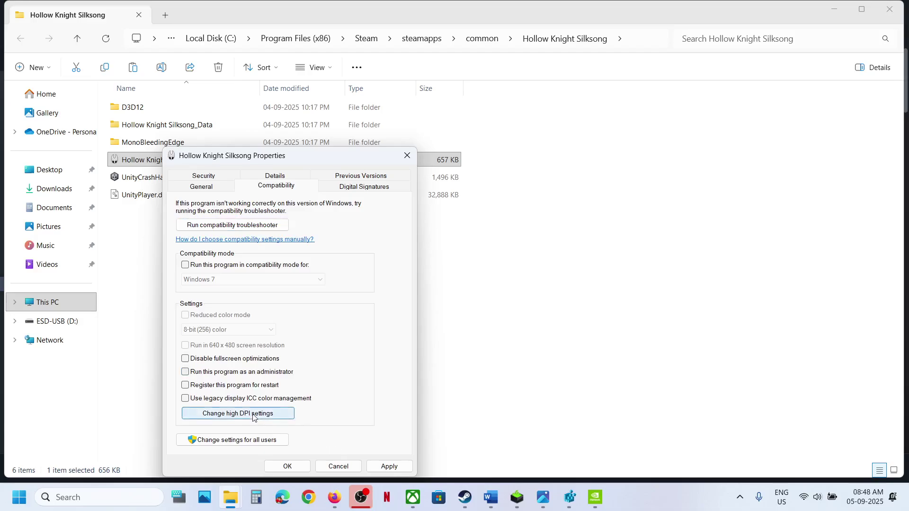
click(279, 414)
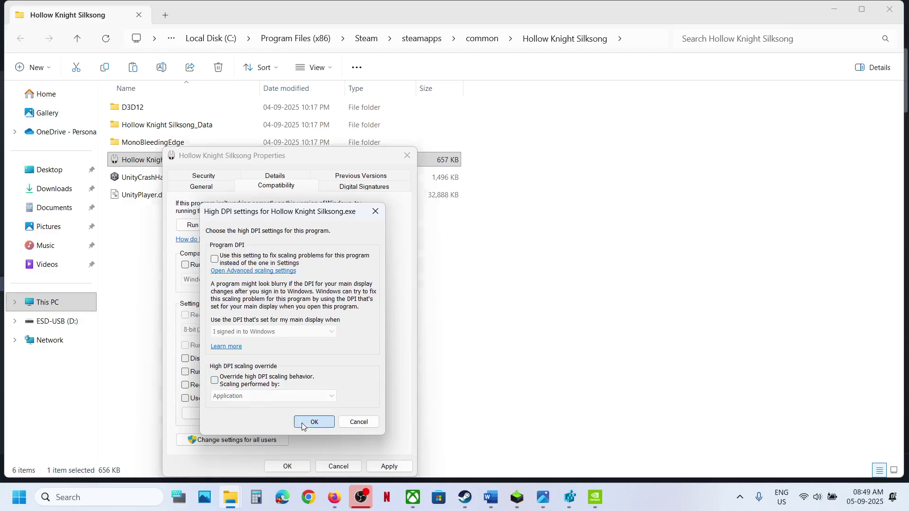
click(313, 422)
click(387, 466)
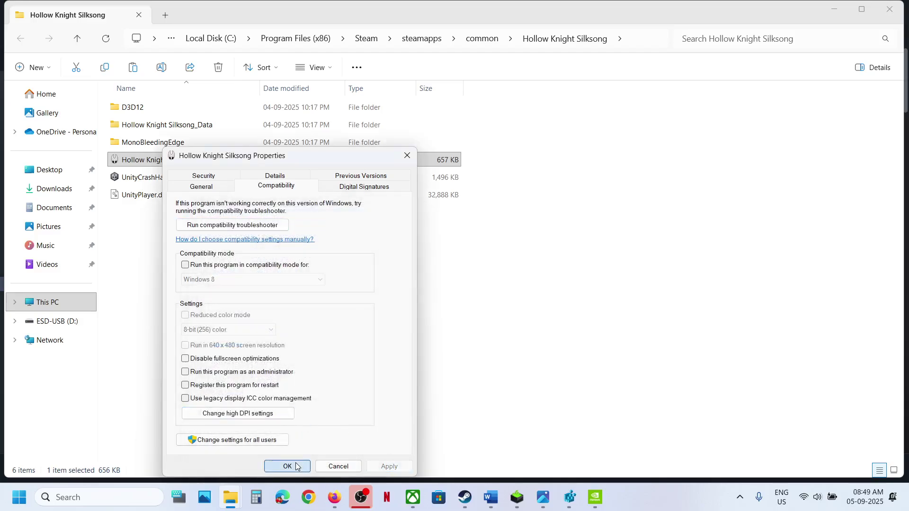
click(289, 466)
click(491, 497)
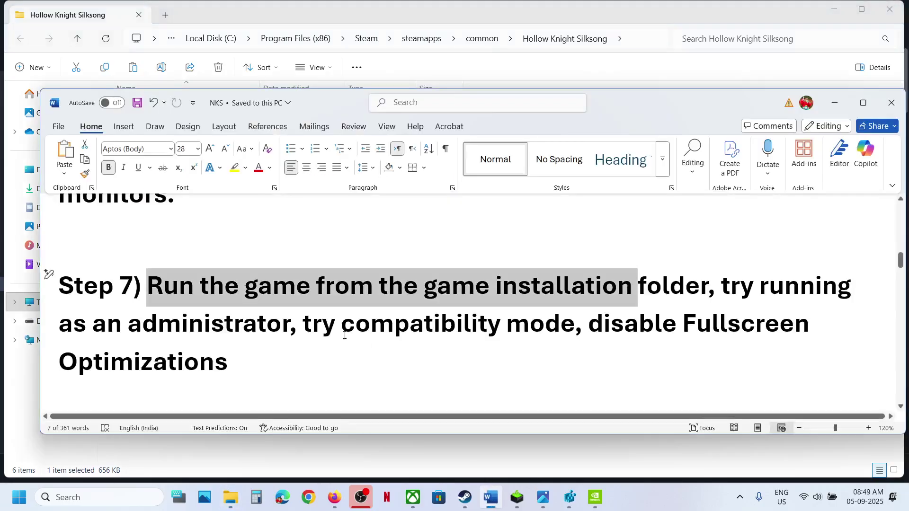
Step: Scroll to Step 8 and highlight the sentence about third-party antivirus
scroll(343, 335, down, 5)
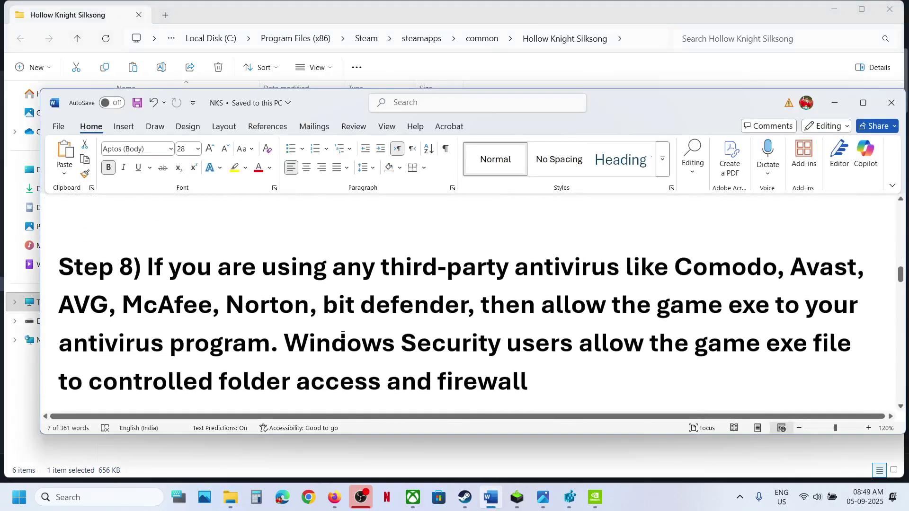
drag(332, 245, 282, 331)
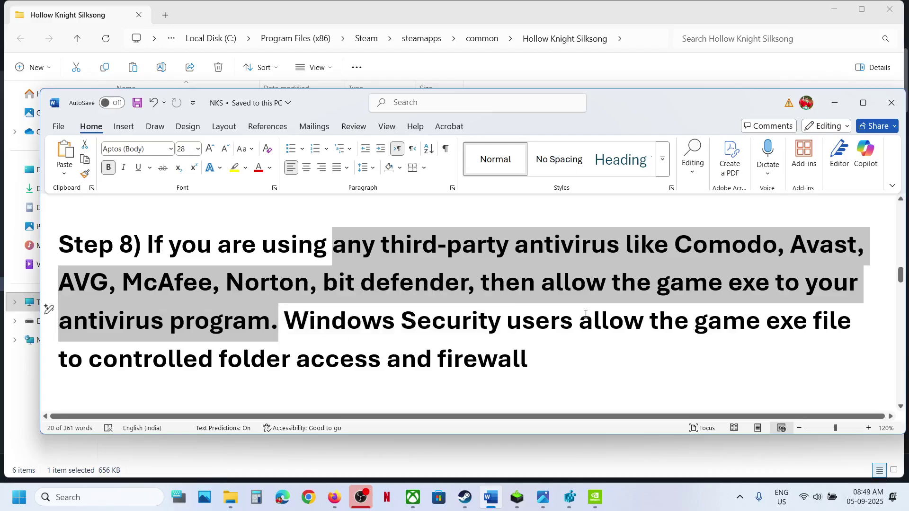
drag(544, 286, 276, 324)
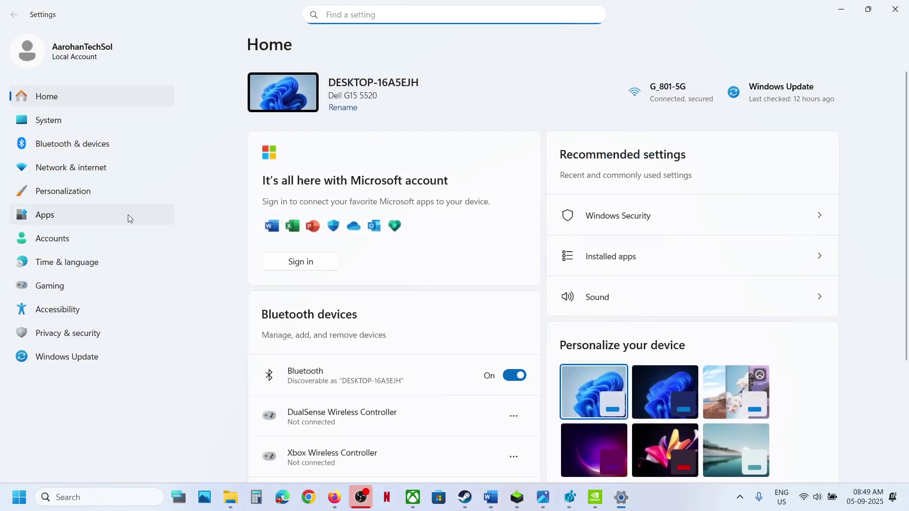
Step: Reach the Controlled folder access allowed apps in Windows Security, approving the admin prompt
click(83, 339)
click(391, 106)
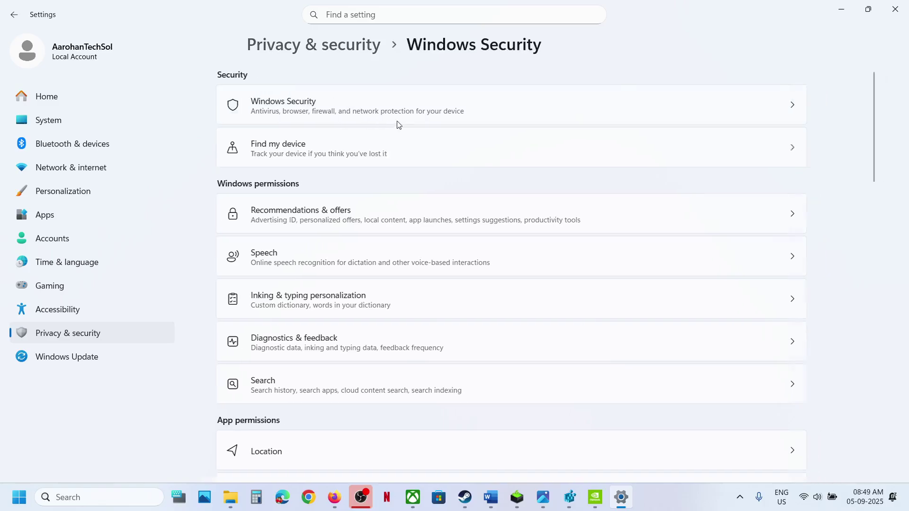
click(333, 180)
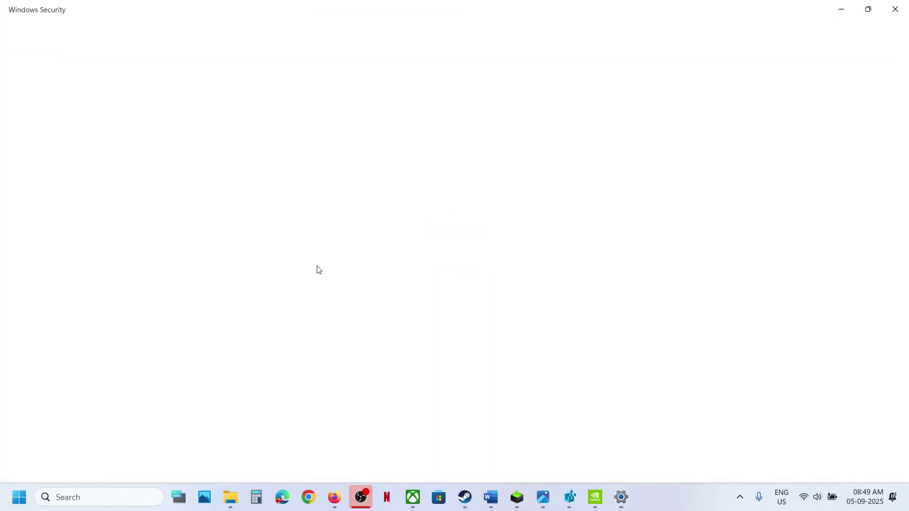
scroll(294, 408, down, 2)
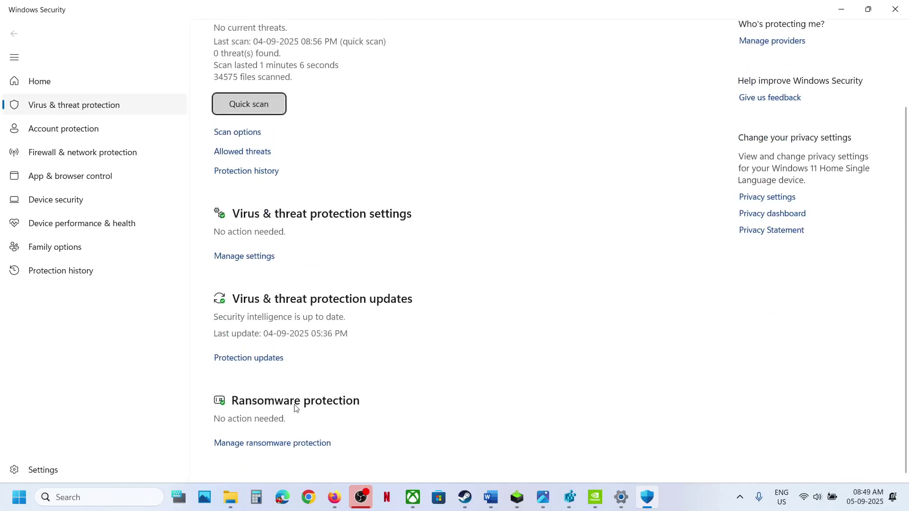
click(278, 444)
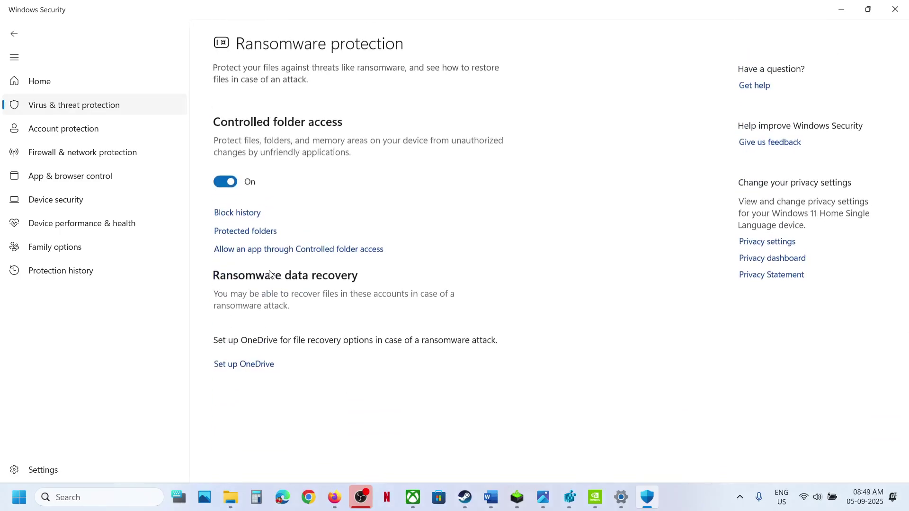
click(260, 250)
click(402, 339)
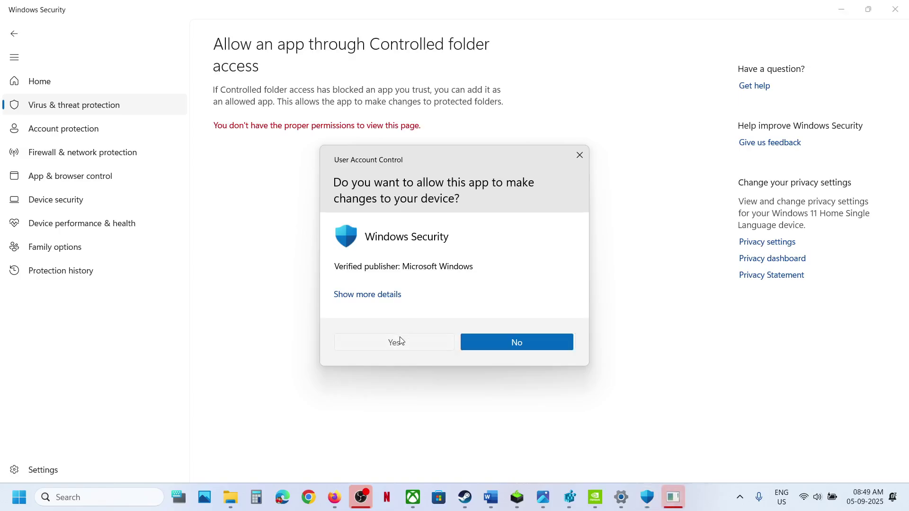
Step: Add an allowed app and browse into C:\Program Files (x86)\Steam\steamapps
click(261, 128)
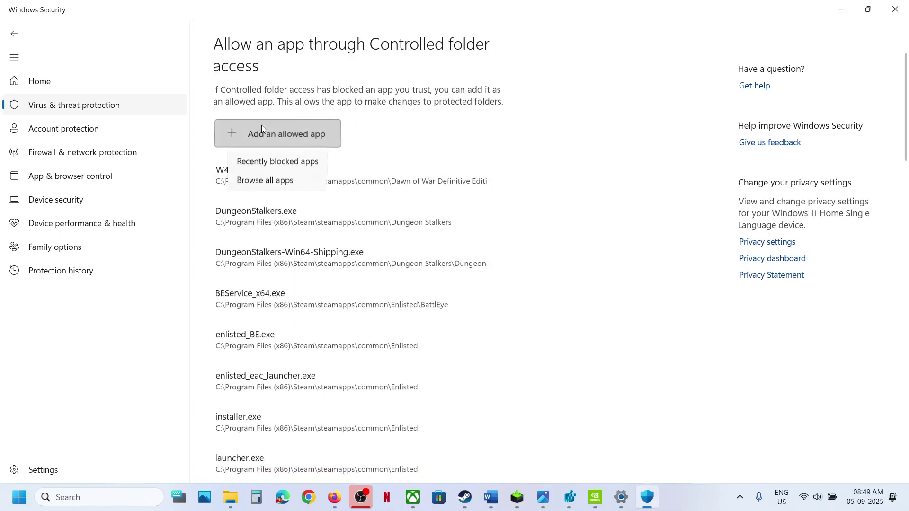
click(278, 181)
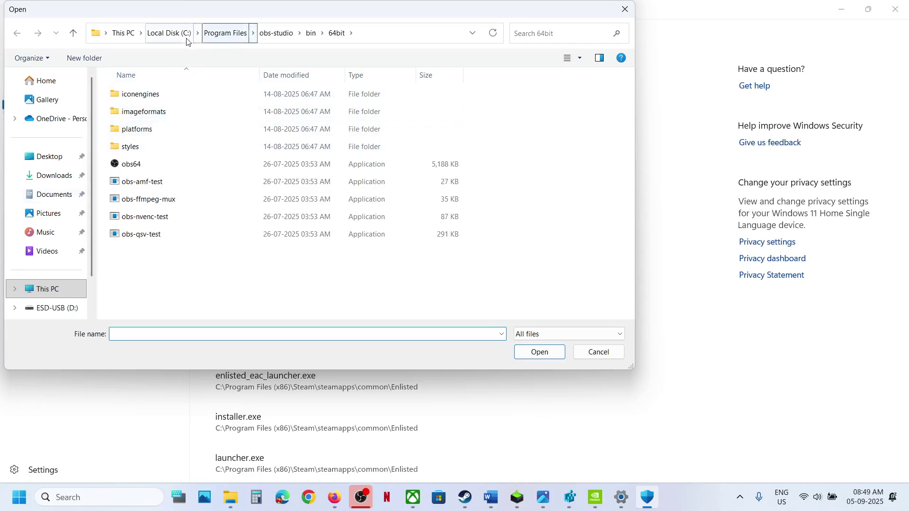
click(174, 34)
double_click(184, 232)
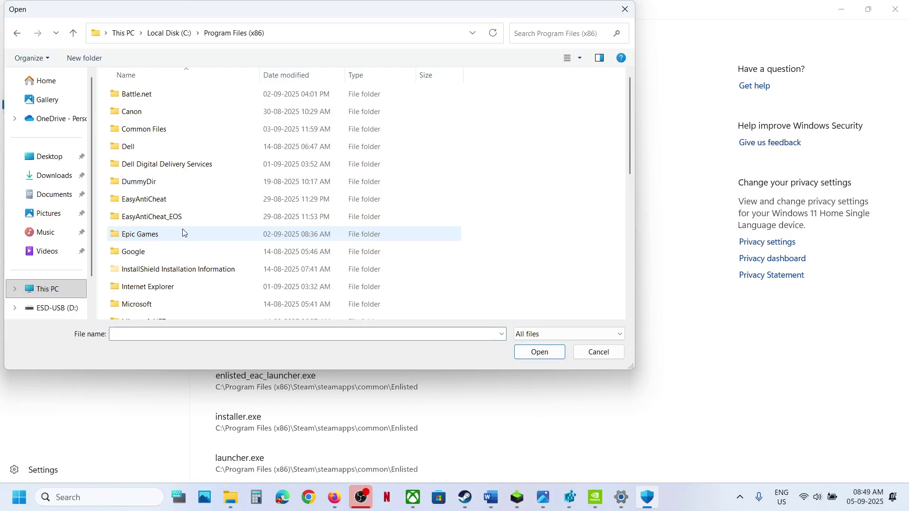
click(189, 221)
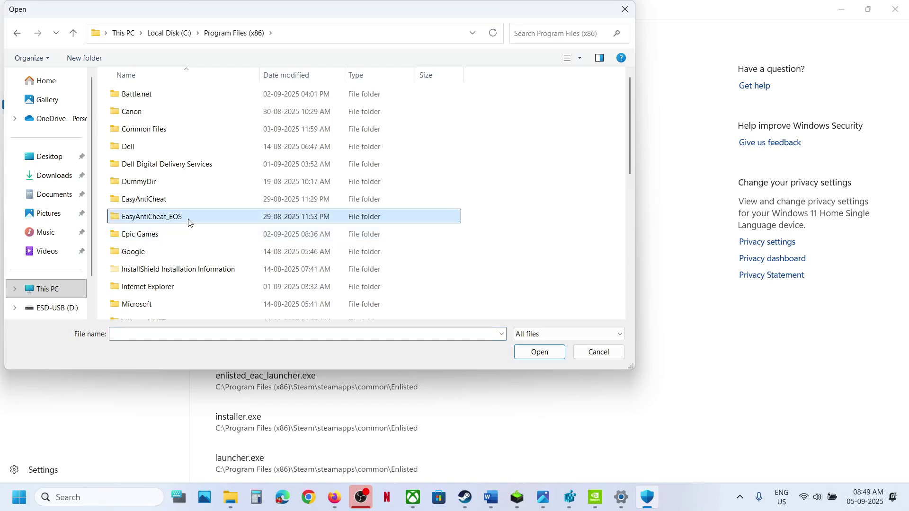
text(steam)
key(Return)
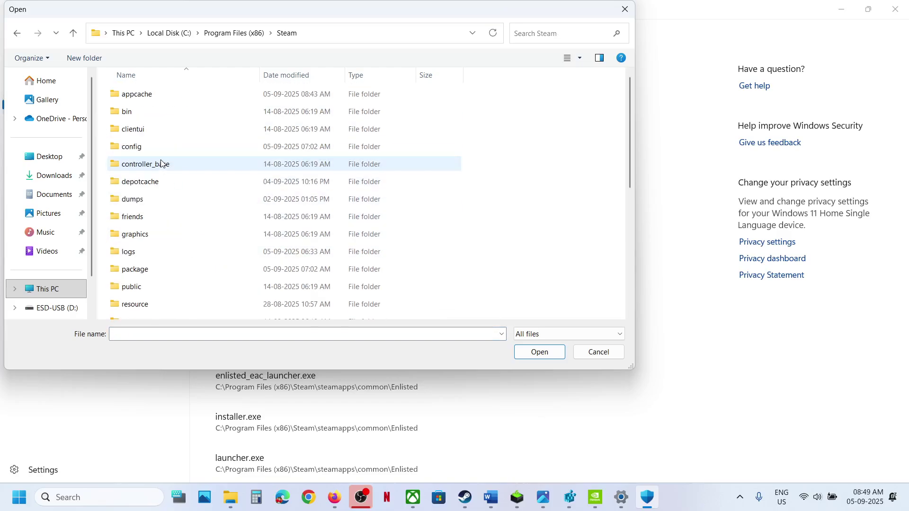
text(steam)
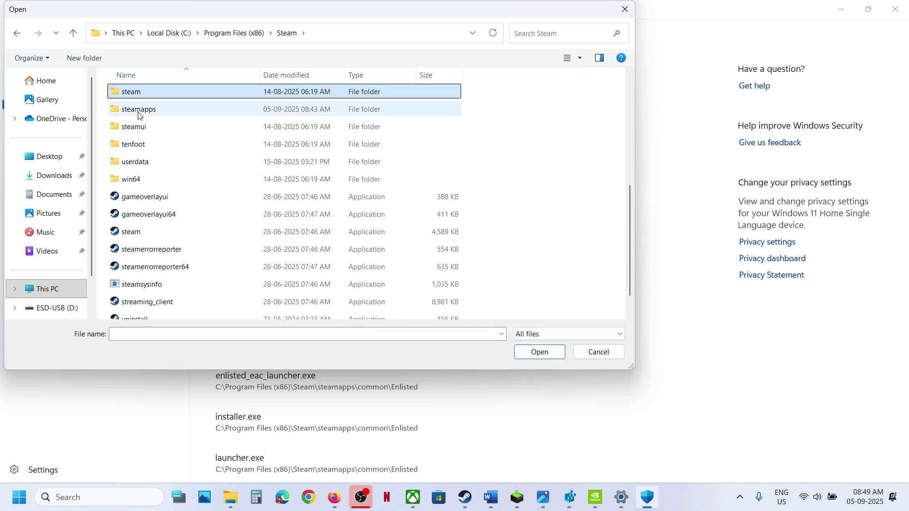
double_click(141, 112)
Step: Allow Hollow Knight Silksong.exe from steamapps\common, then search Windows for 'cont'
click(148, 94)
double_click(148, 94)
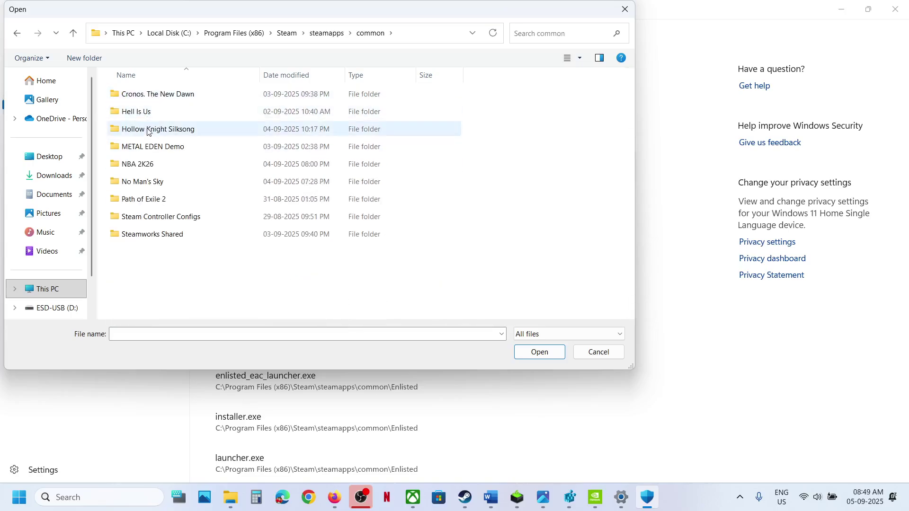
double_click(148, 127)
click(150, 147)
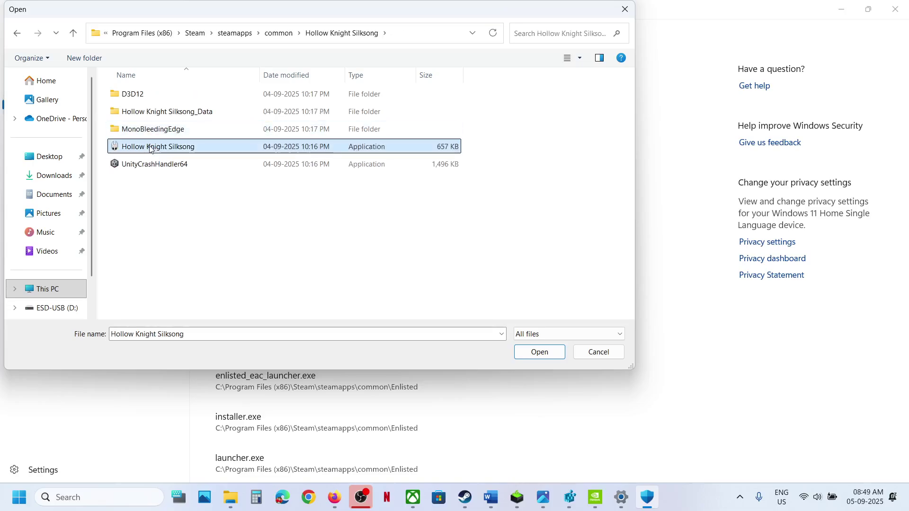
click(537, 354)
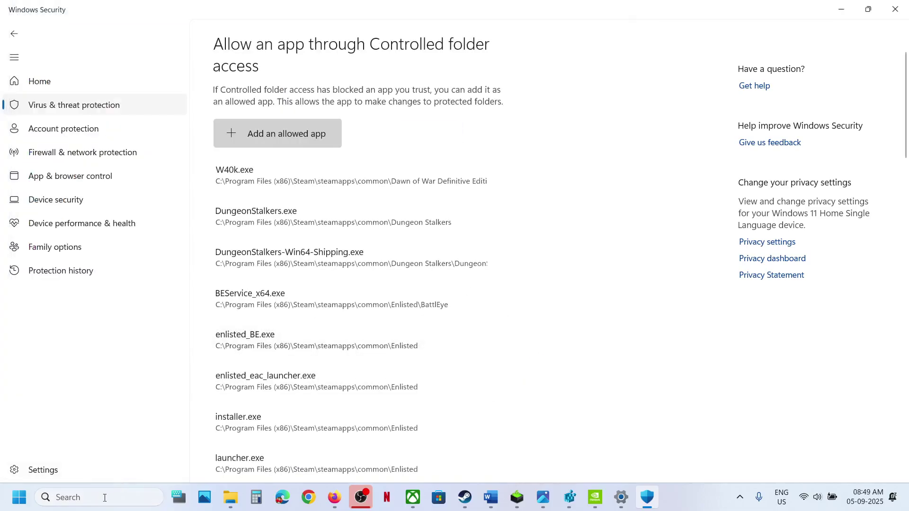
click(105, 498)
text(control4)
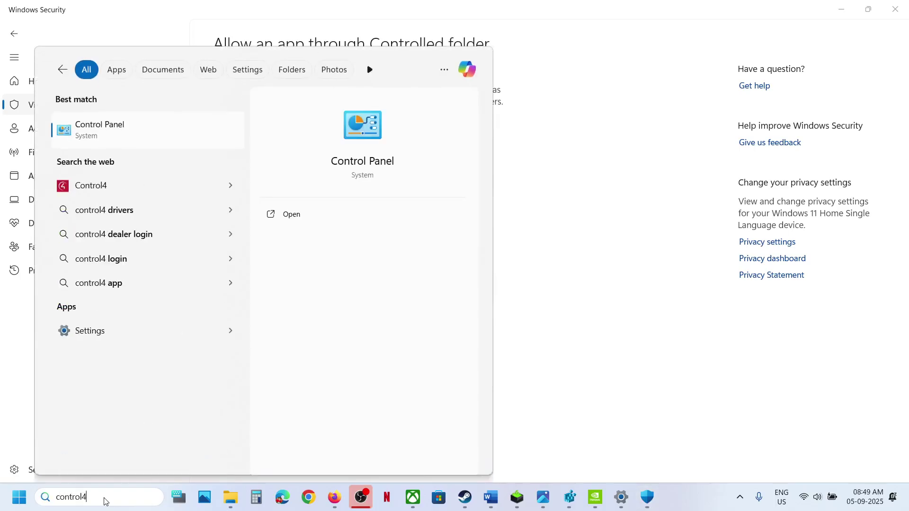
Step: Open Windows Defender Firewall in Control Panel and start allowing another app
key(Return)
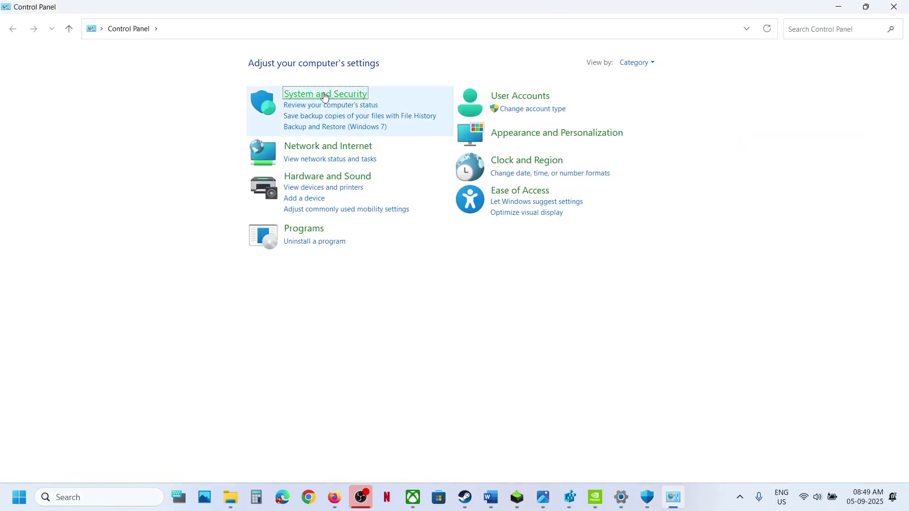
click(325, 94)
click(222, 106)
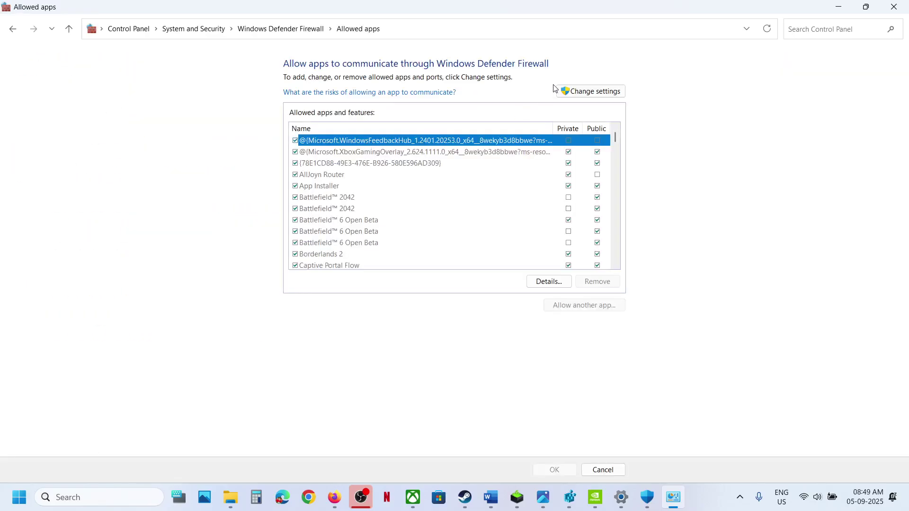
click(567, 305)
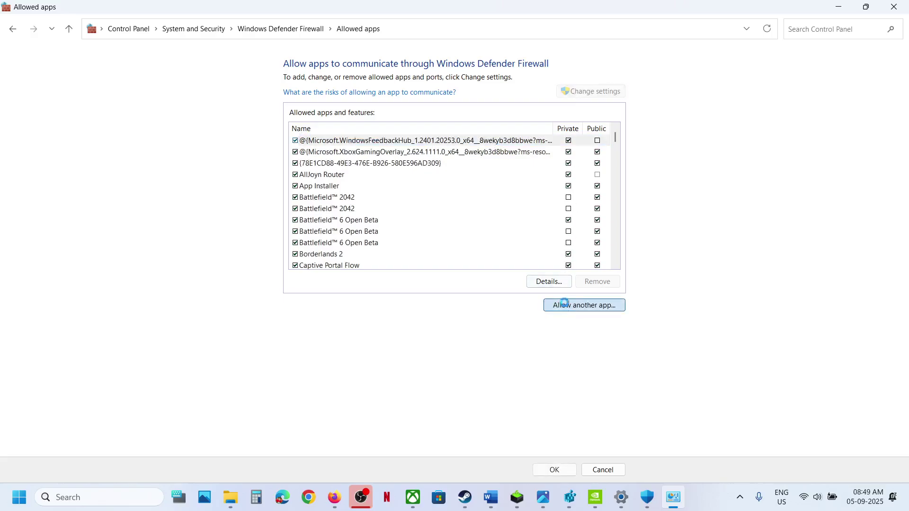
click(533, 303)
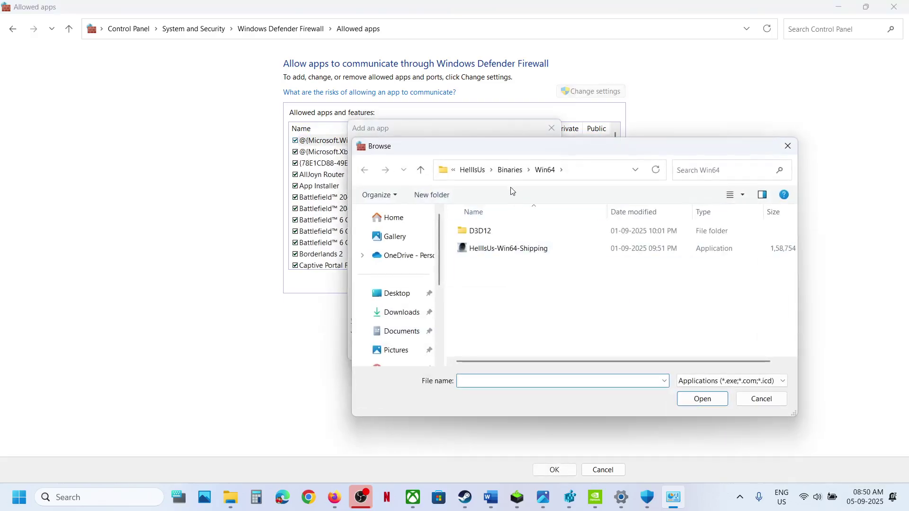
Step: Add Hollow Knight Silksong.exe to the firewall exceptions, dismissing the already-listed notice
click(476, 176)
click(474, 173)
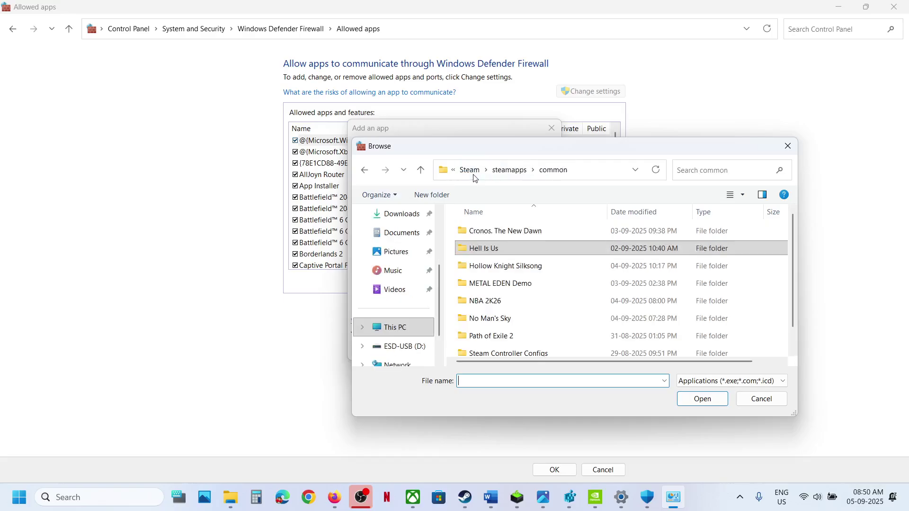
double_click(492, 267)
click(493, 283)
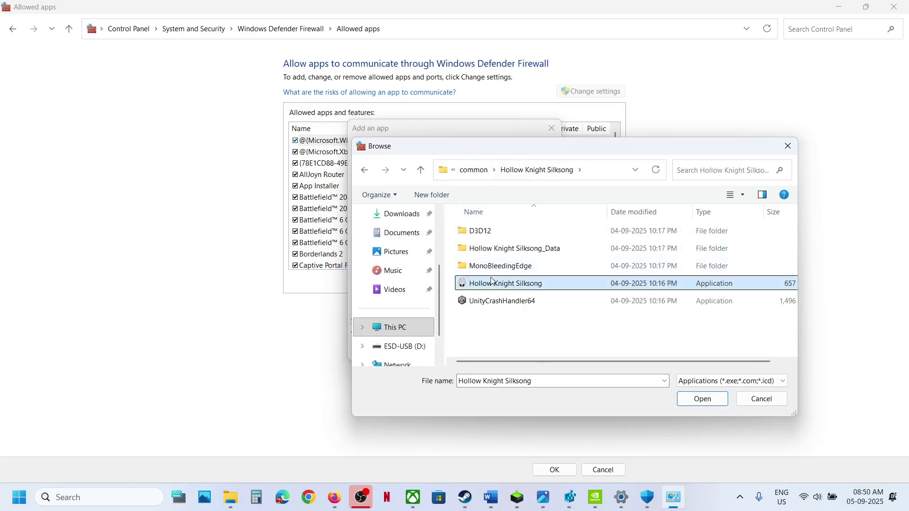
click(700, 399)
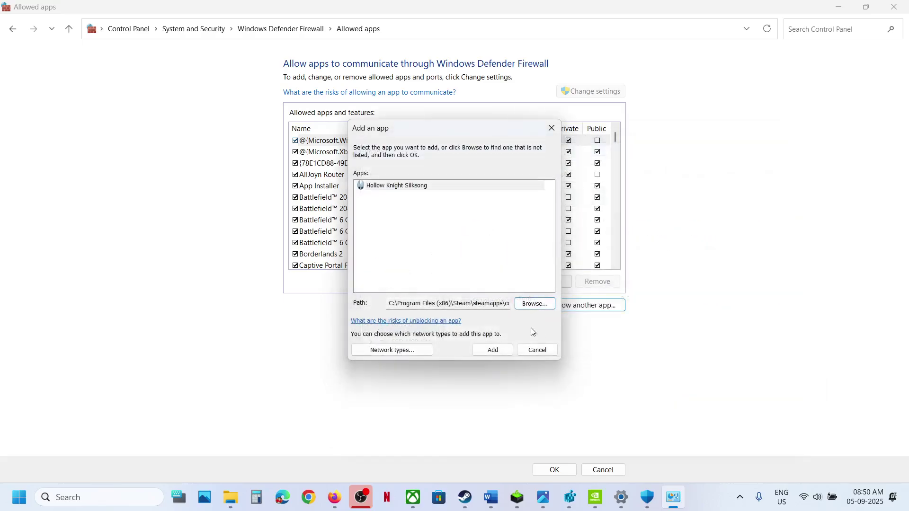
click(497, 354)
click(535, 289)
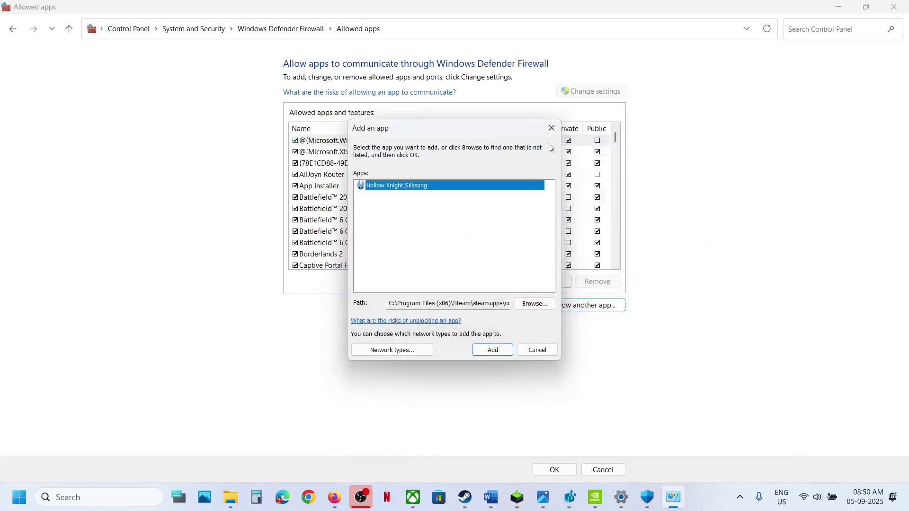
Step: Close the add-app dialog, the firewall window and Windows Security
click(550, 127)
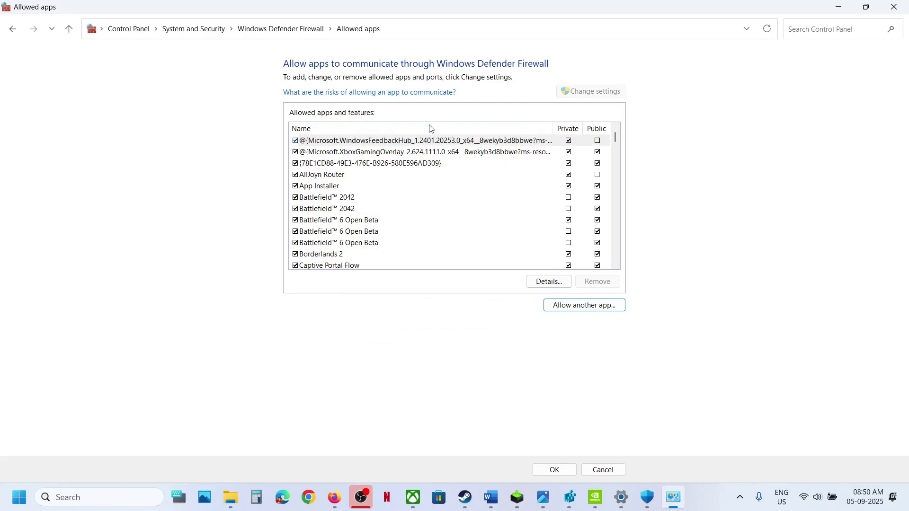
click(894, 7)
click(891, 9)
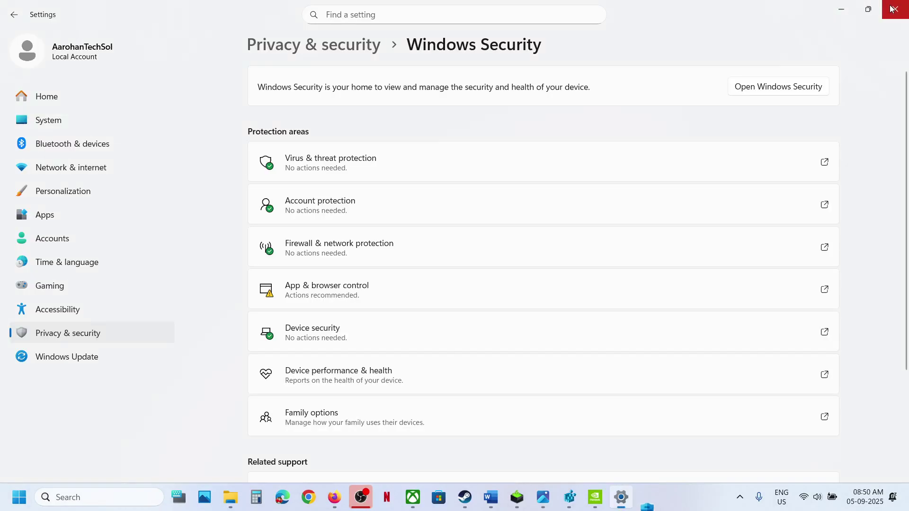
Step: Close Settings, select the NVIDIA drivers link in Step 9, and switch to Chrome
click(892, 9)
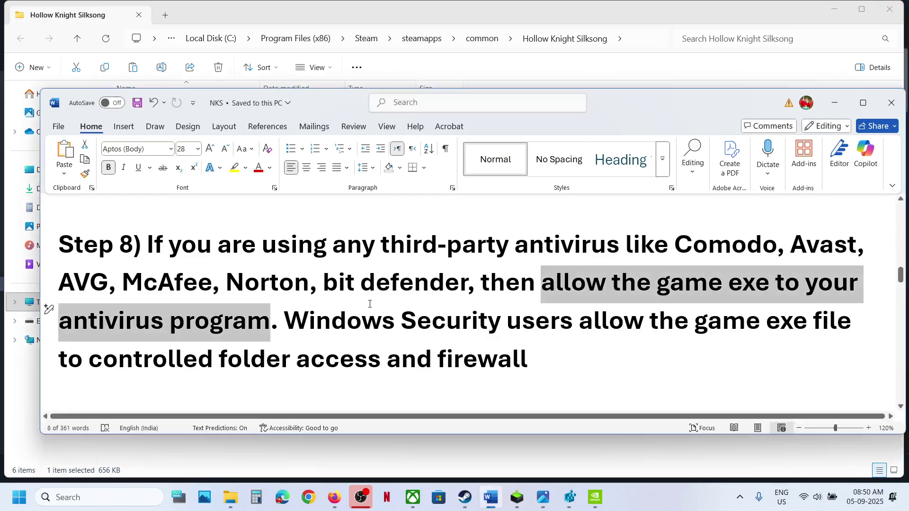
scroll(370, 304, down, 5)
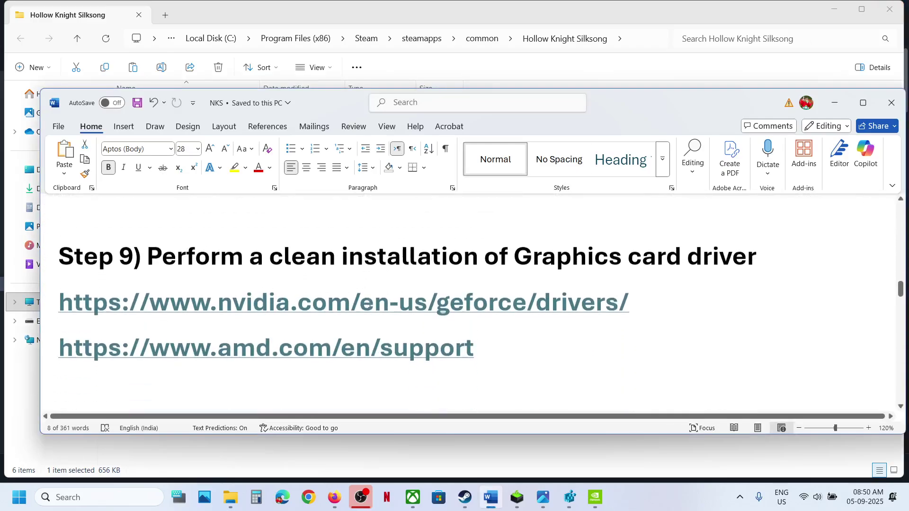
triple_click(385, 306)
key(ctrl+c)
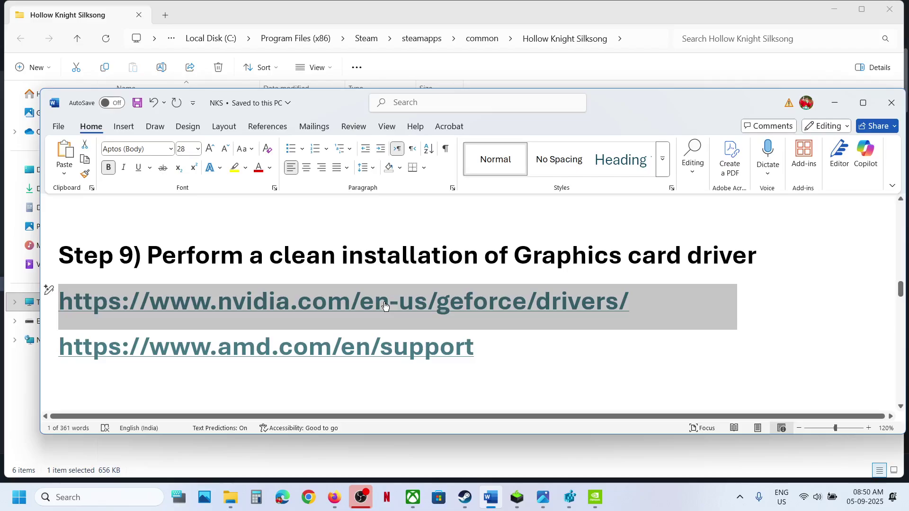
click(307, 502)
Step: Paste the NVIDIA drivers link into Chrome's address bar and load the page
key(ctrl+v)
key(Return)
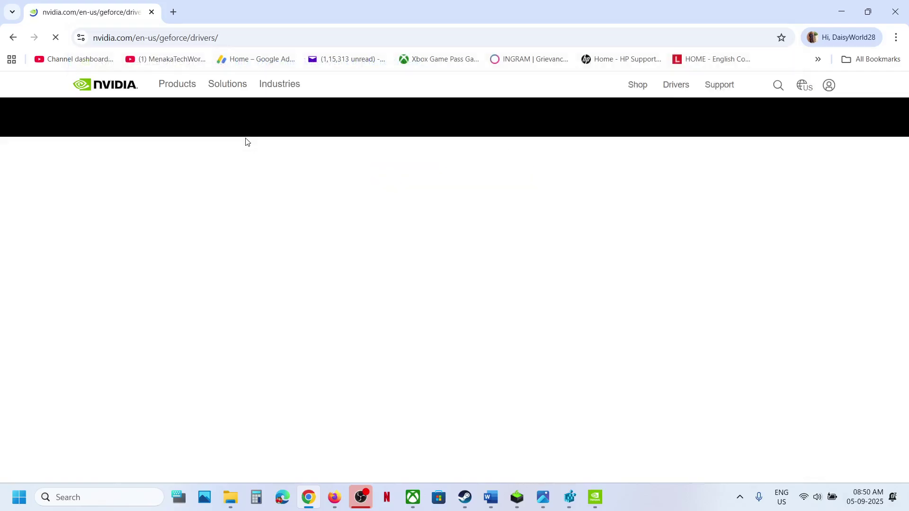
scroll(530, 217, down, 8)
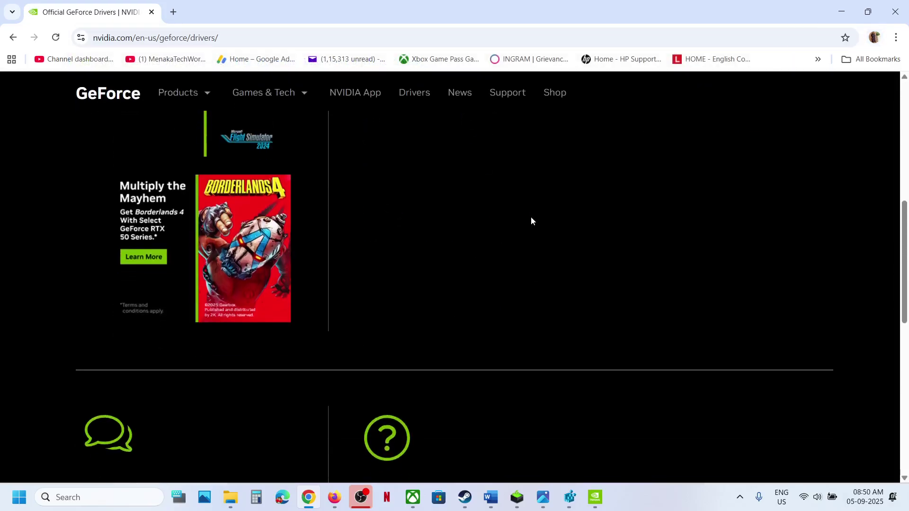
scroll(530, 217, up, 3)
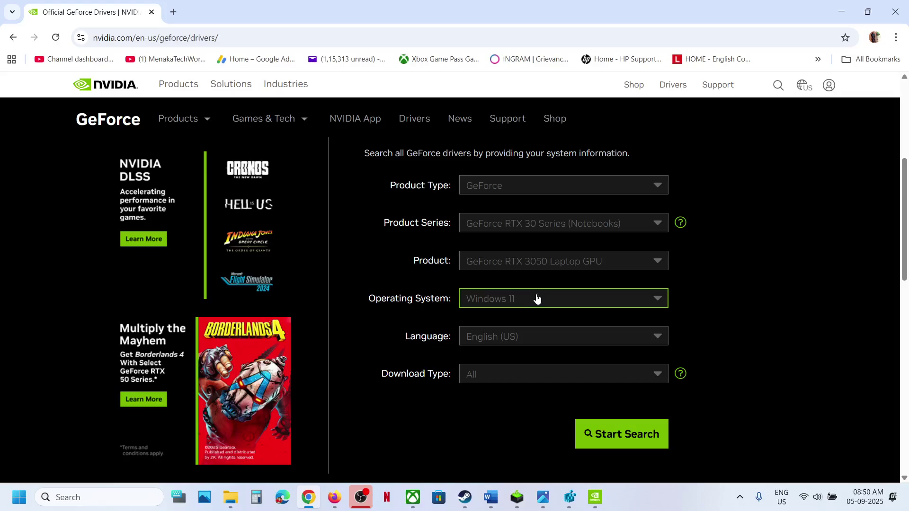
scroll(536, 298, down, 4)
Step: Search drivers for the RTX 3050 Laptop GPU and download Game Ready driver 581.15
click(603, 263)
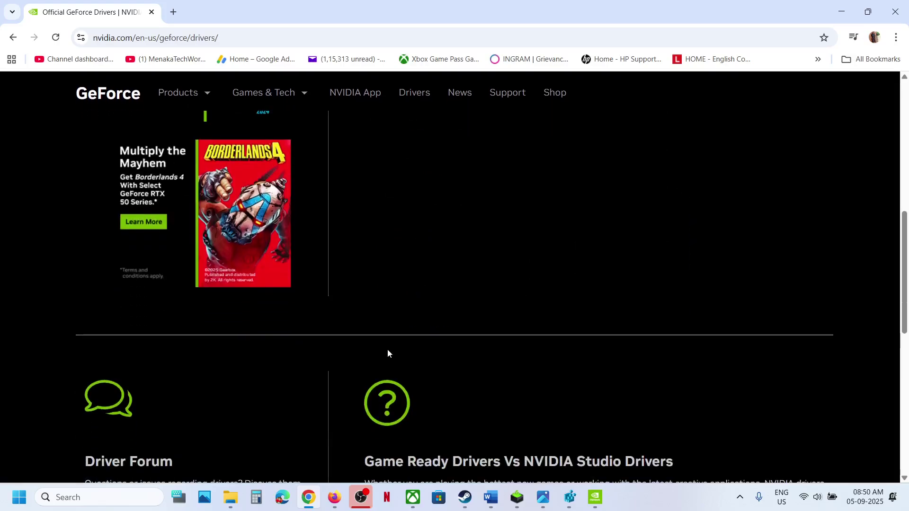
scroll(388, 353, down, 4)
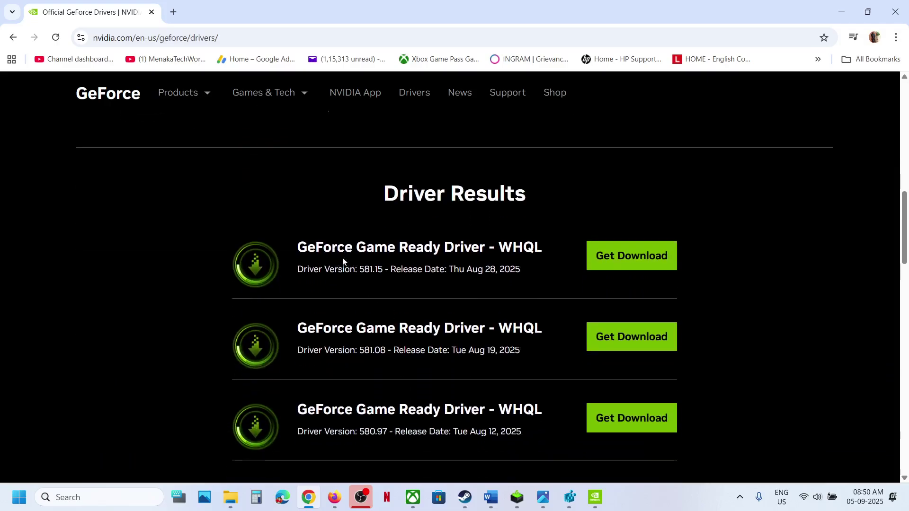
click(621, 270)
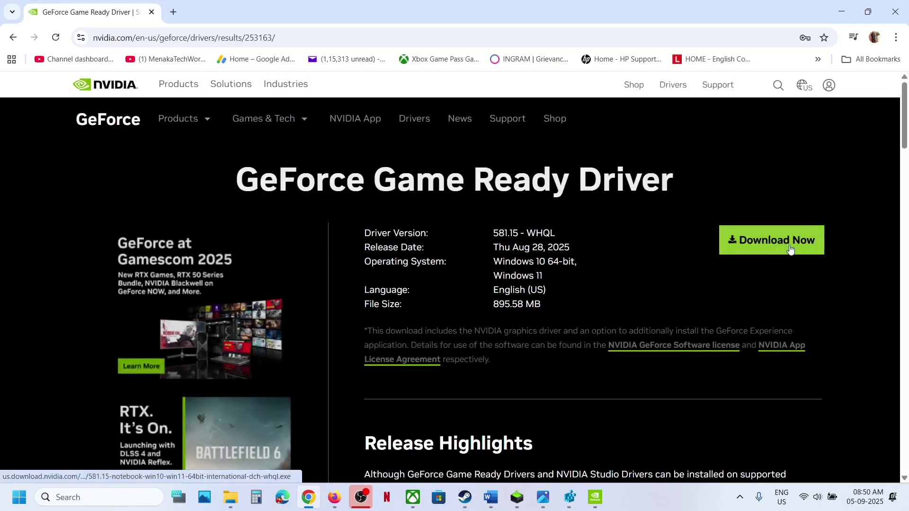
click(790, 249)
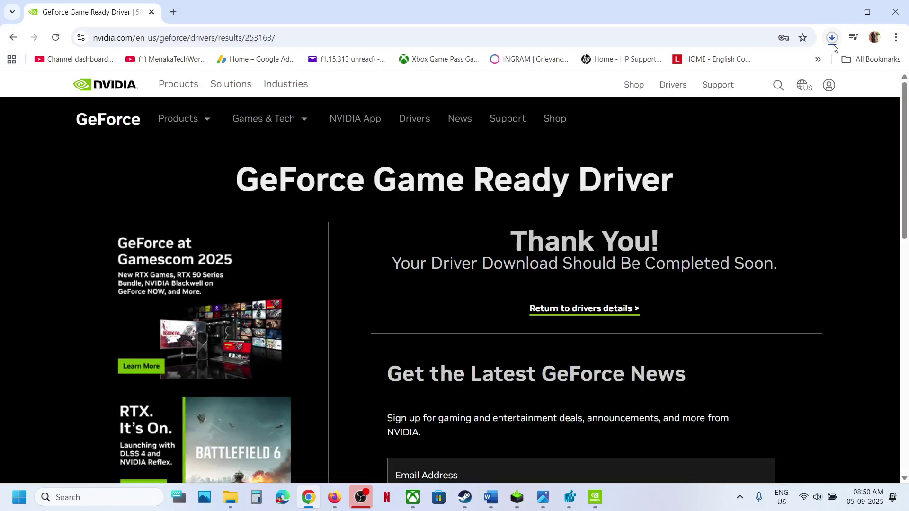
Step: Accept the NVIDIA licence and continue with a Custom (Advanced) installation
click(517, 495)
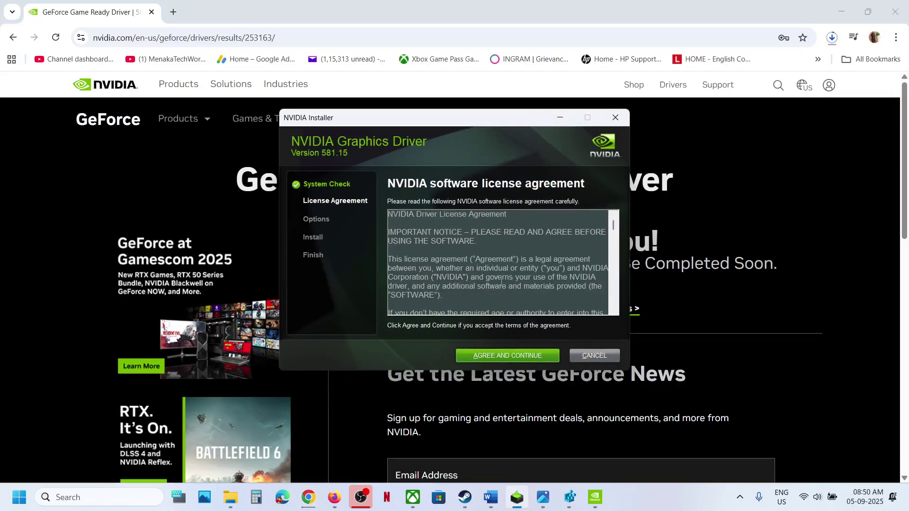
click(497, 355)
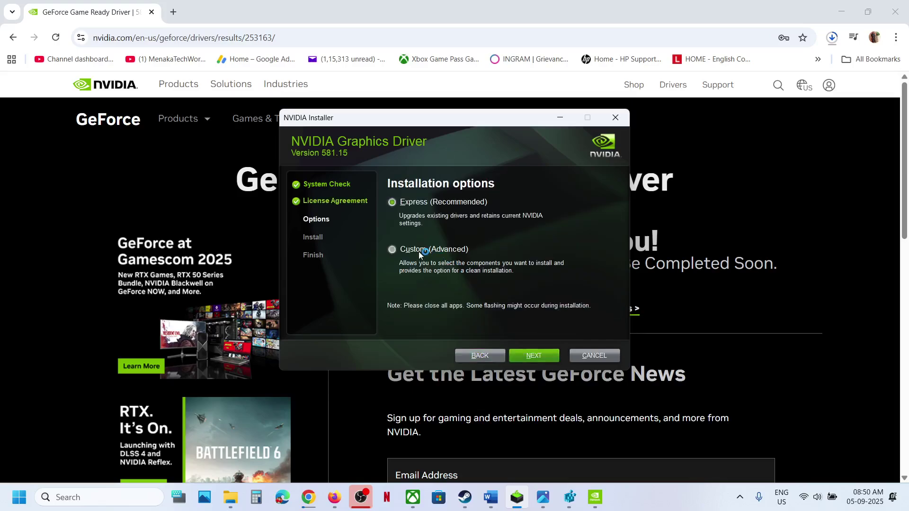
click(419, 252)
click(540, 354)
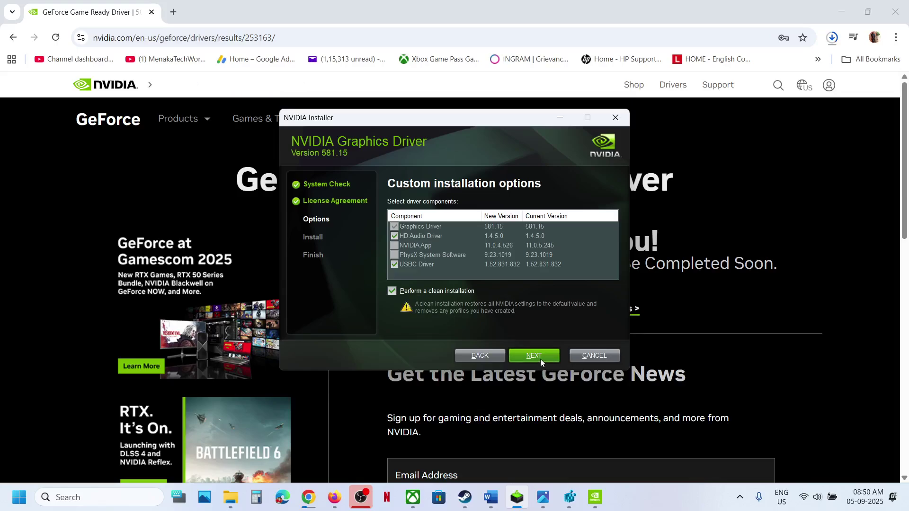
Step: Check the Start menu power options and cycle through open windows back to Word
click(353, 425)
click(3, 508)
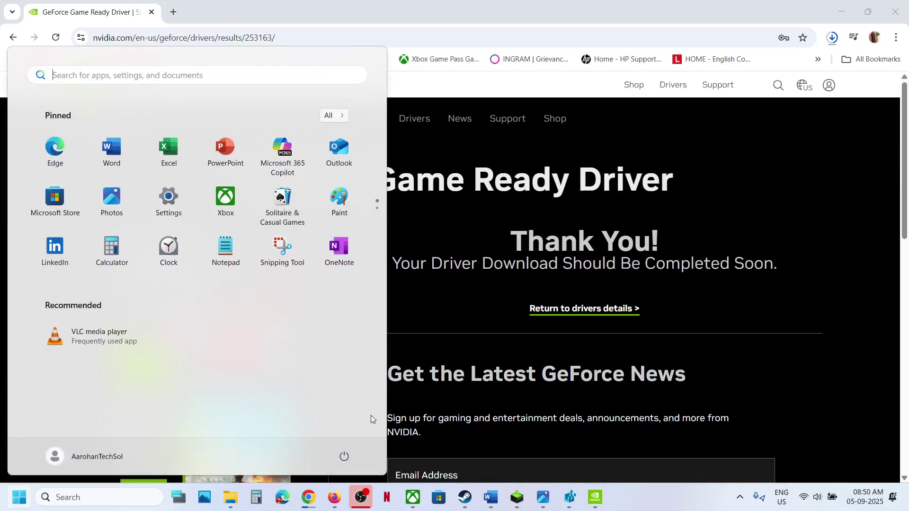
click(344, 455)
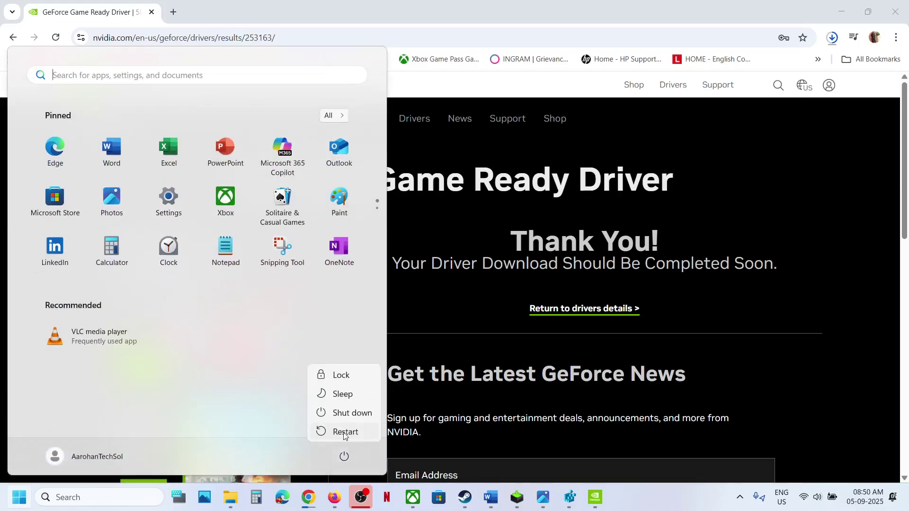
click(465, 497)
click(490, 496)
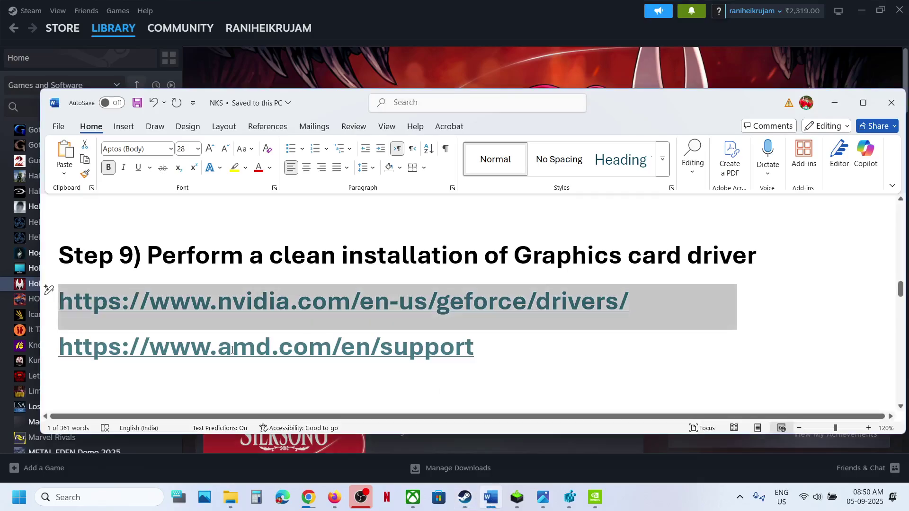
Step: Scroll to Step 10, select the word 'graphics' in its heading and paste it into Windows search
drag(192, 348, 449, 347)
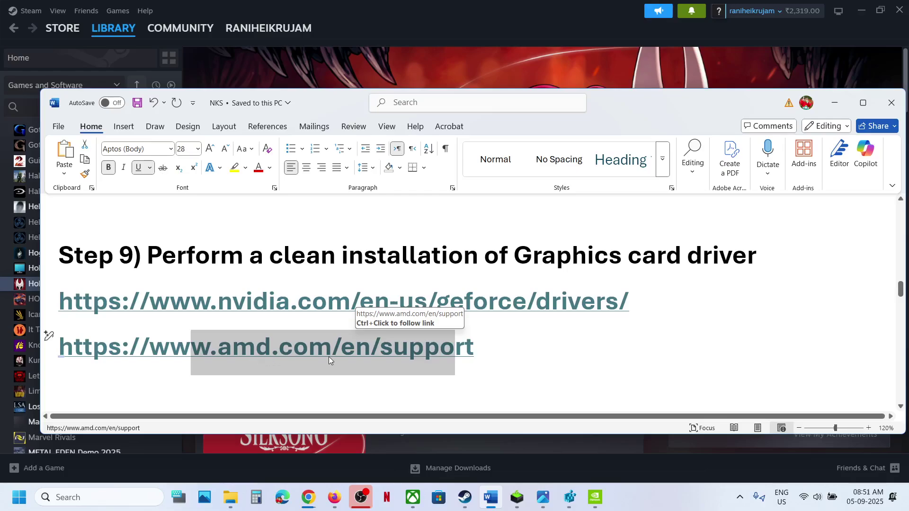
scroll(327, 358, down, 3)
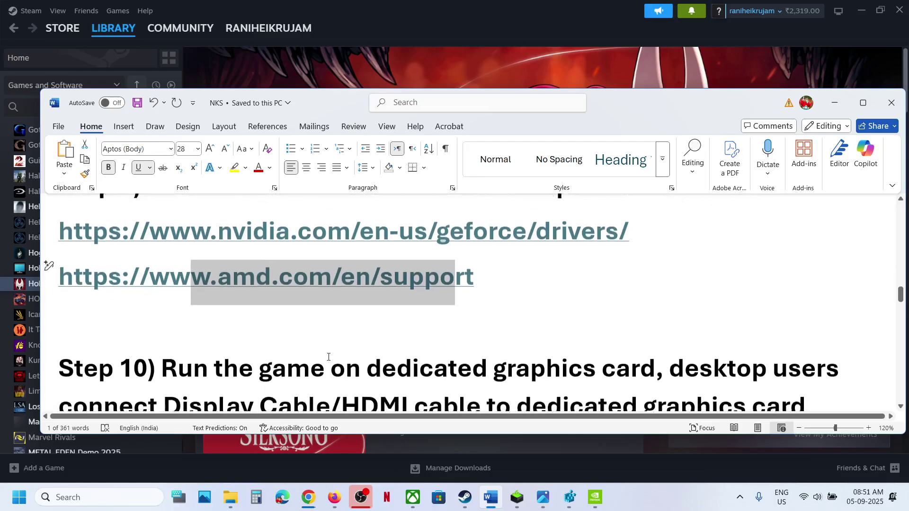
triple_click(527, 334)
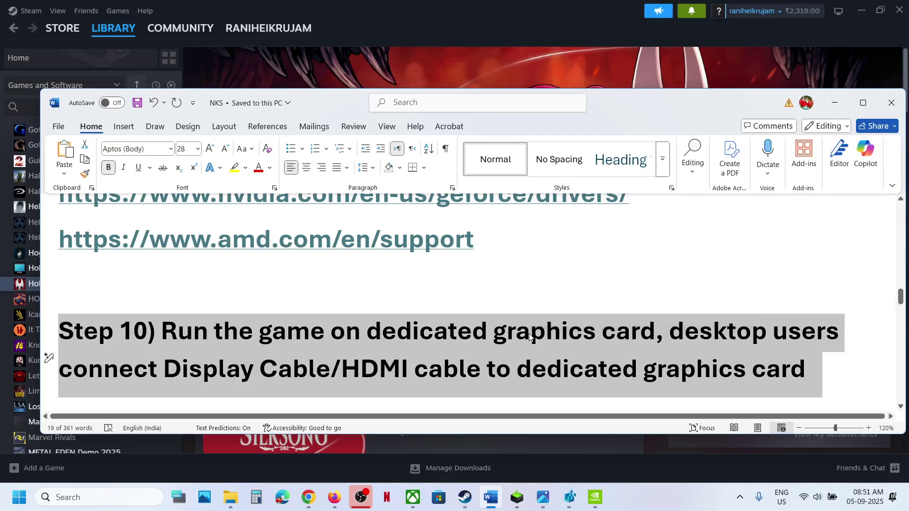
double_click(529, 335)
key(ctrl+c)
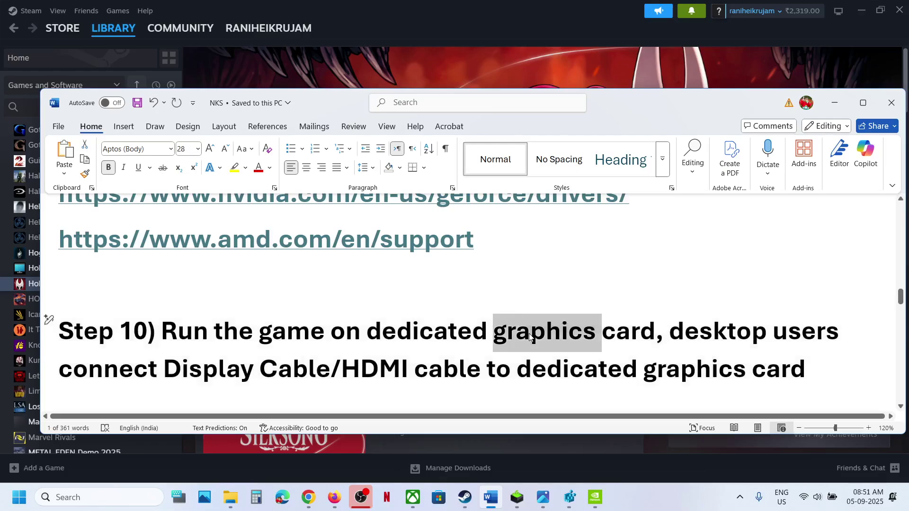
click(126, 498)
key(ctrl+v)
Step: Add Hollow Knight Silksong.exe from steamapps\common to the Graphics settings app list
click(123, 136)
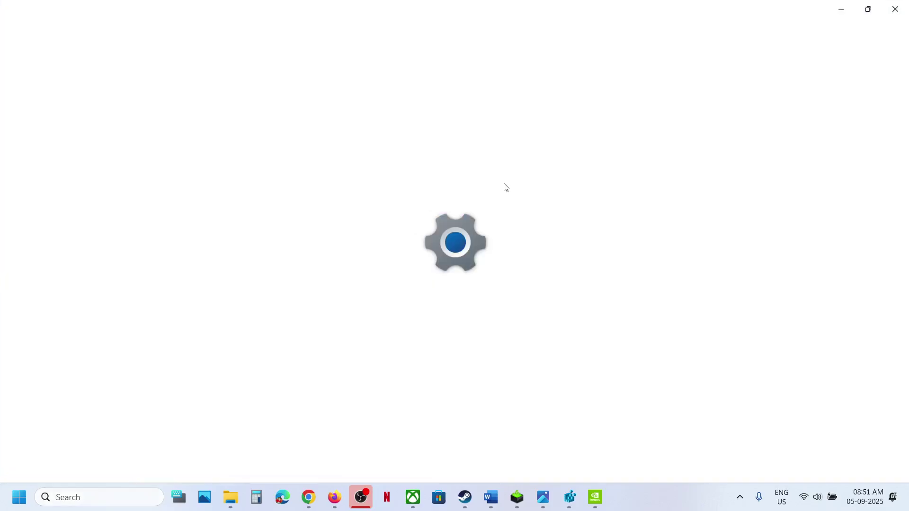
click(672, 326)
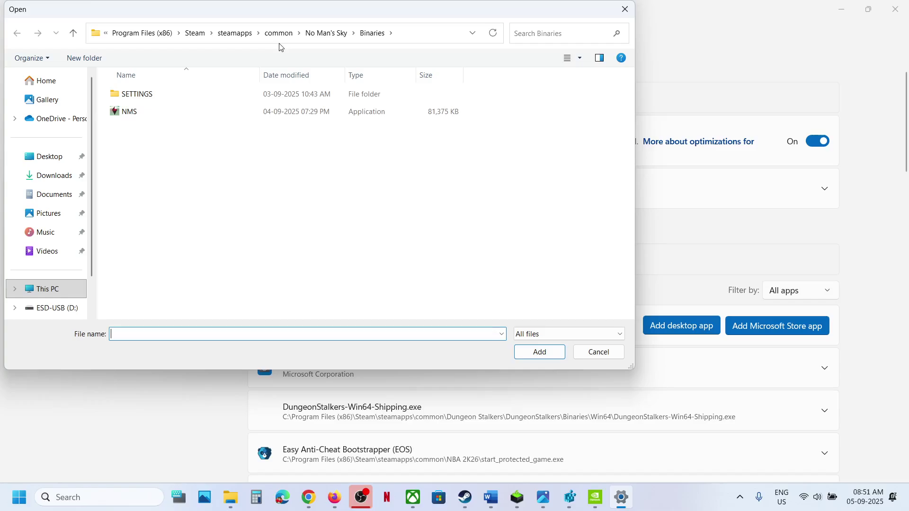
click(280, 34)
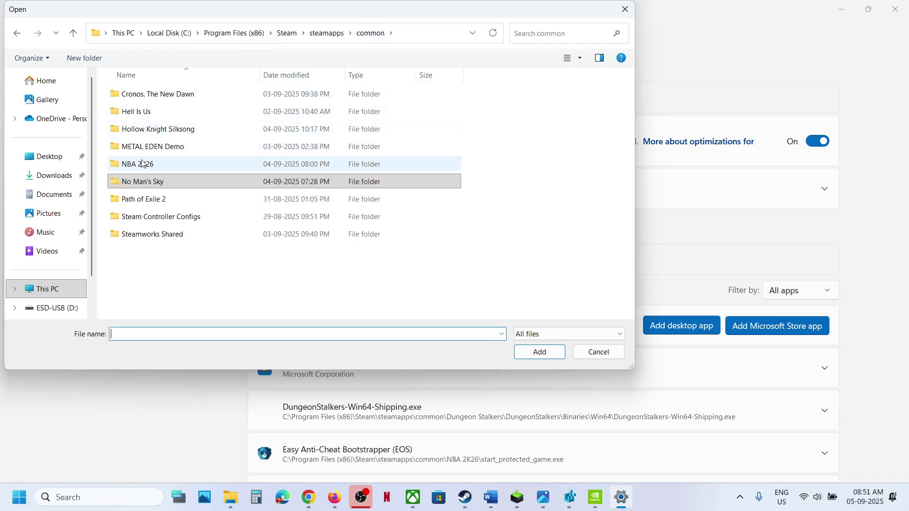
double_click(147, 129)
click(157, 148)
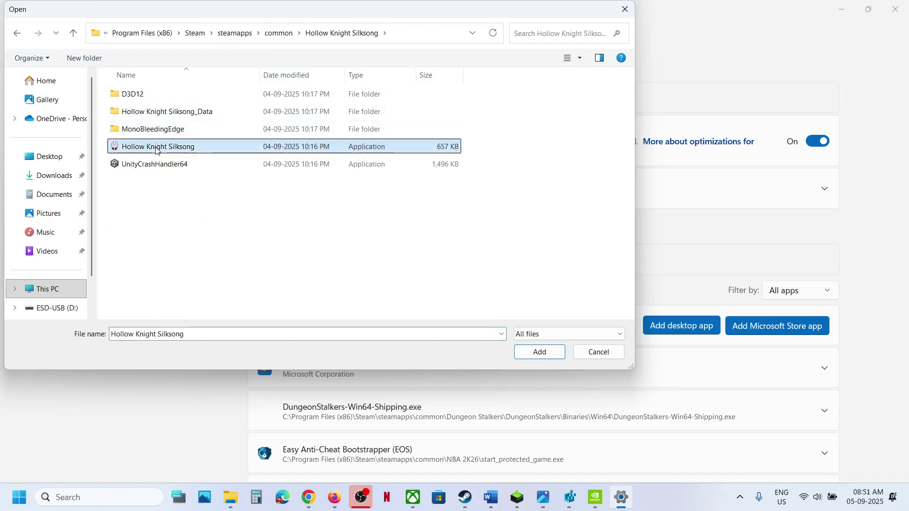
click(540, 351)
Step: Set Silksong's GPU preference to High Performance (RTX 3050) and close Settings
scroll(450, 368, down, 10)
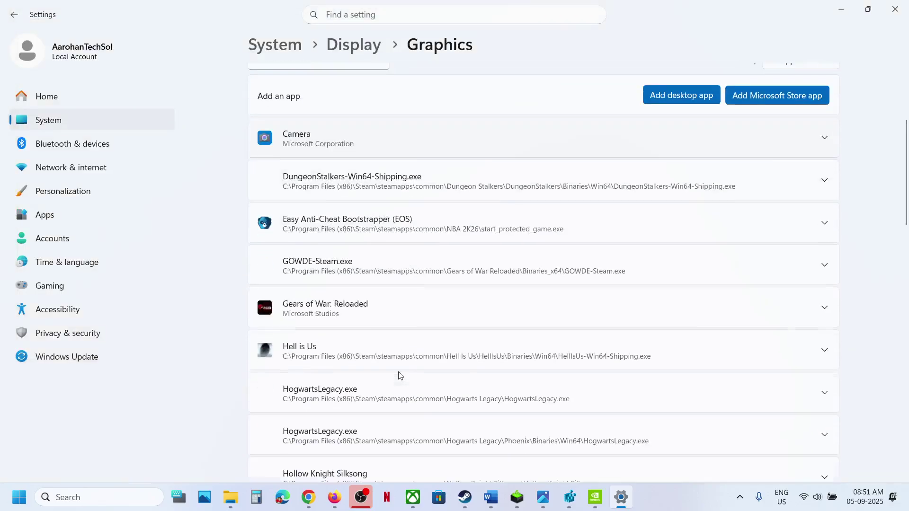
scroll(400, 376, up, 2)
click(383, 266)
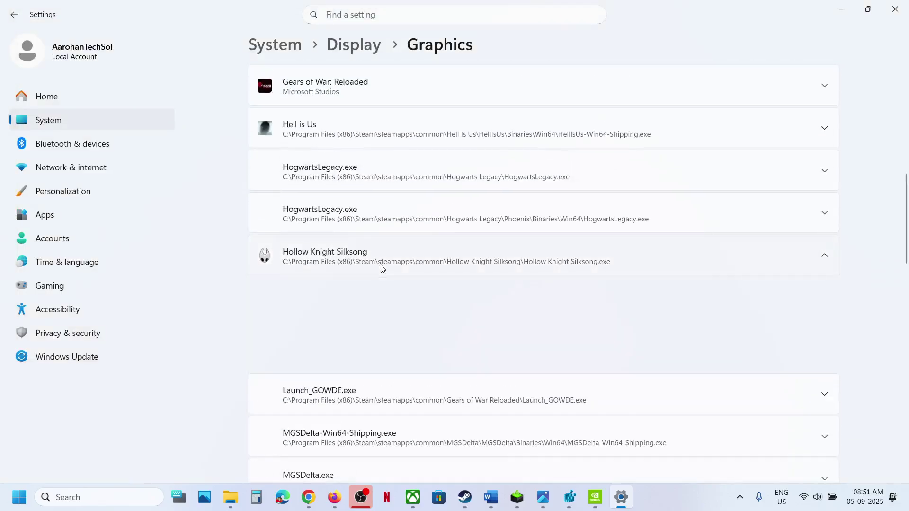
click(734, 295)
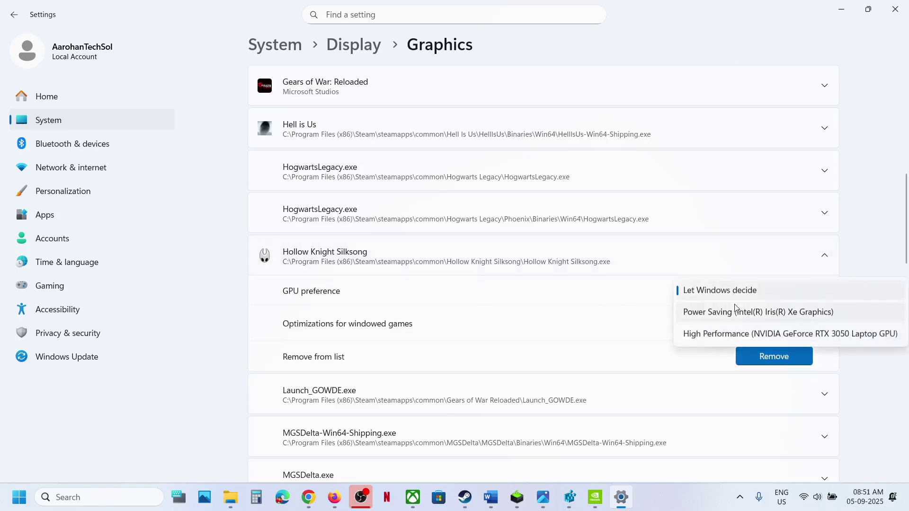
click(730, 336)
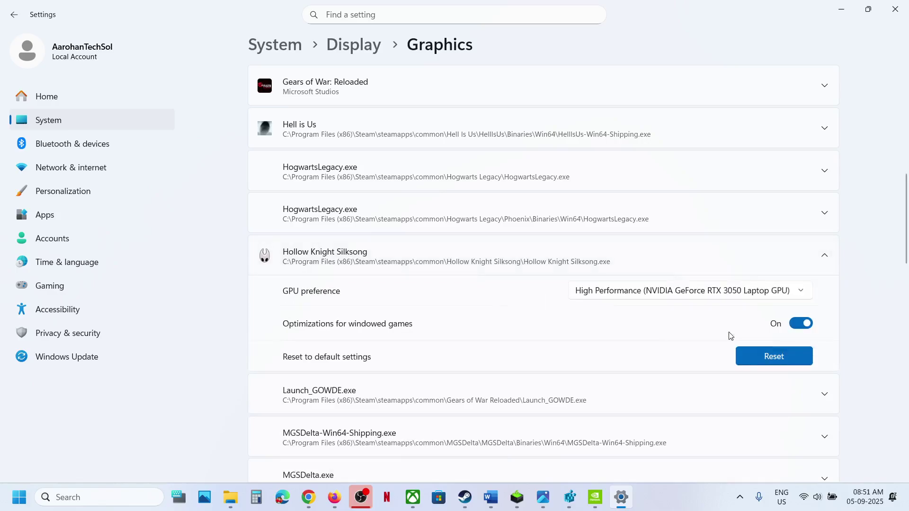
click(898, 14)
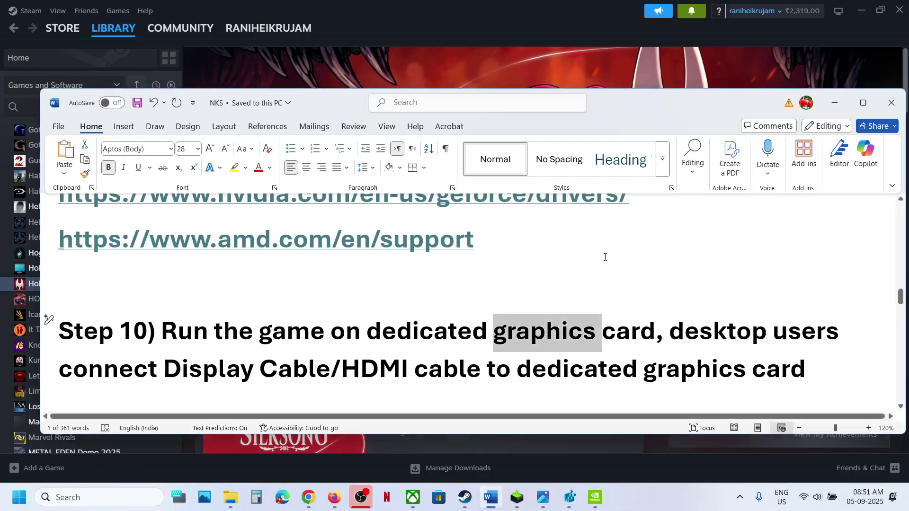
Step: Select the desktop users text in Step 10 and maximize the Word window
scroll(604, 257, down, 2)
drag(681, 265, 643, 309)
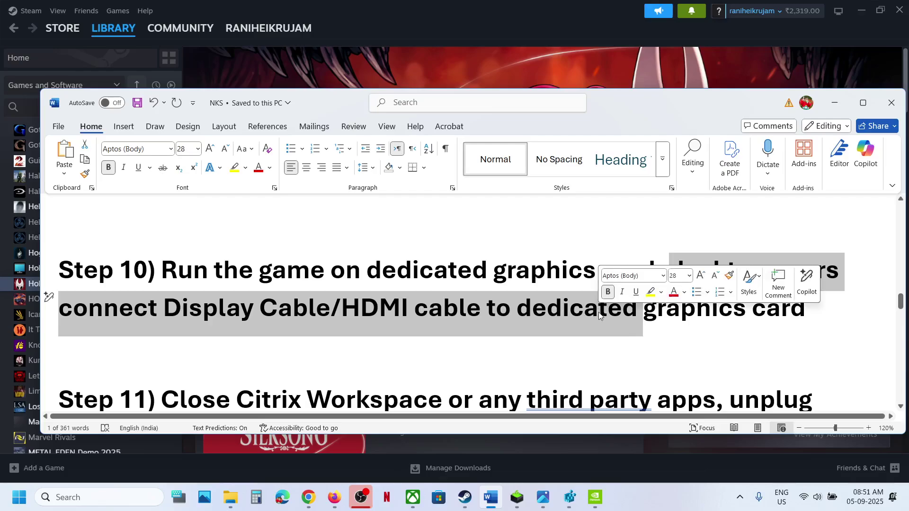
click(598, 309)
drag(539, 322, 738, 310)
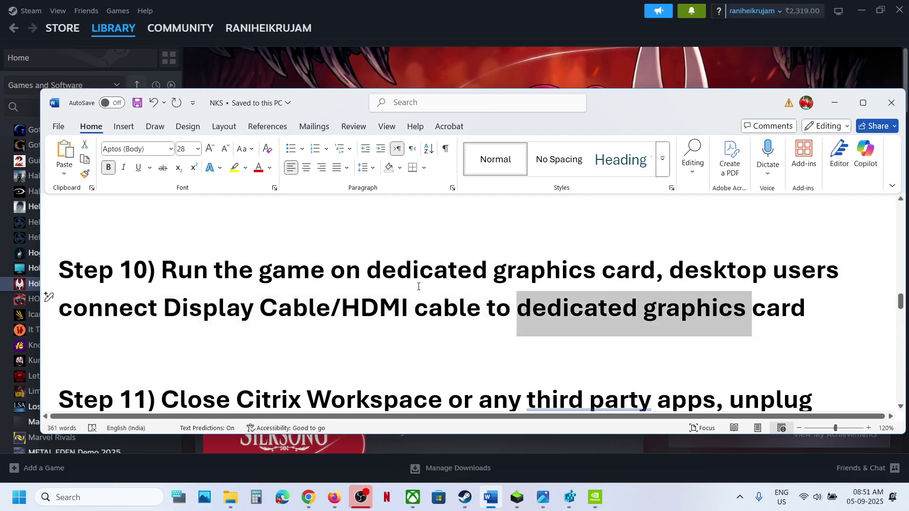
scroll(419, 286, down, 4)
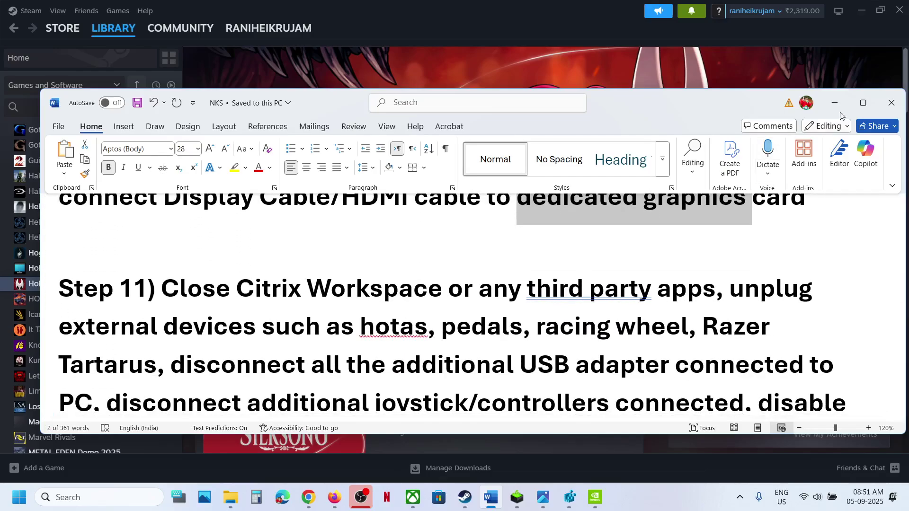
click(863, 103)
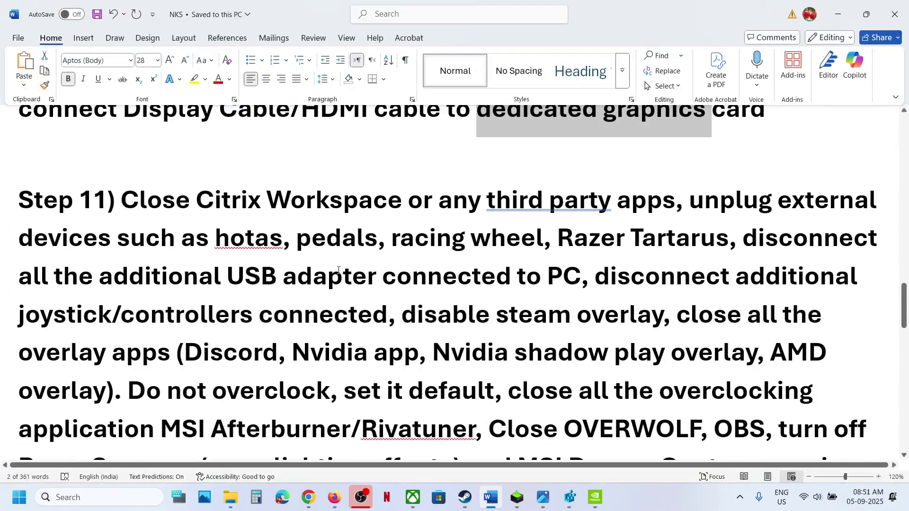
Step: Correct 'third party' to 'third-party' in Step 11 and mark its phrases on apps, devices and Steam overlay
drag(197, 201, 393, 207)
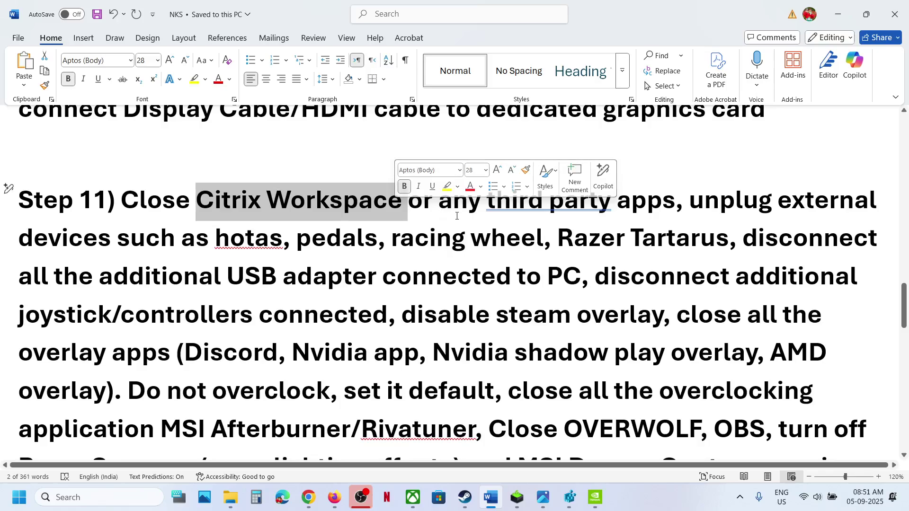
click(549, 210)
click(524, 257)
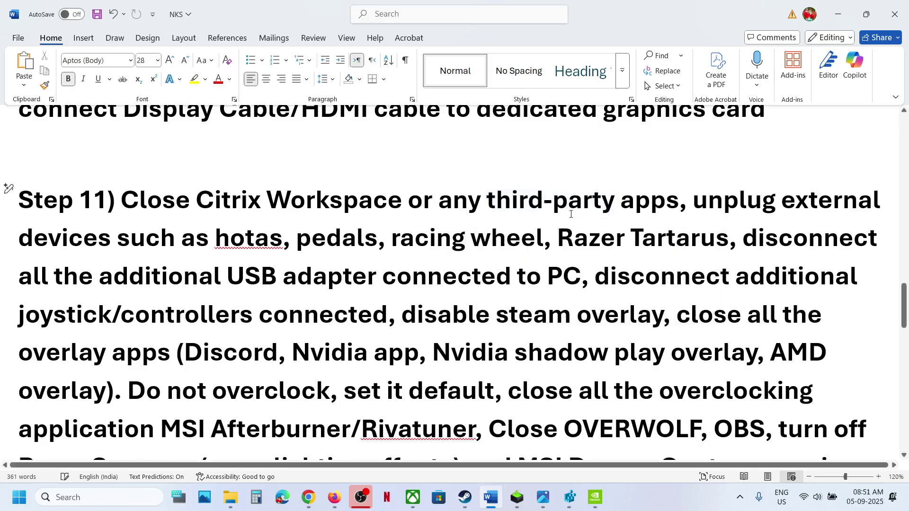
drag(610, 196, 679, 201)
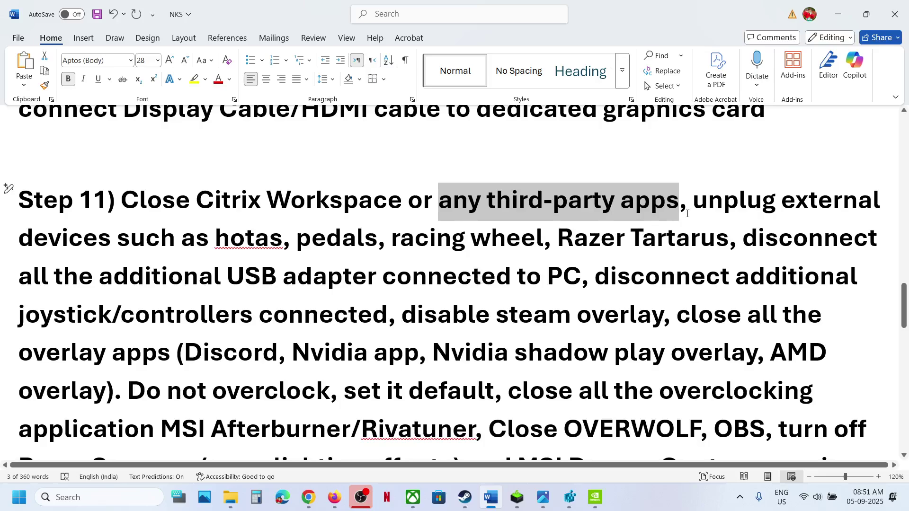
drag(694, 205, 348, 311)
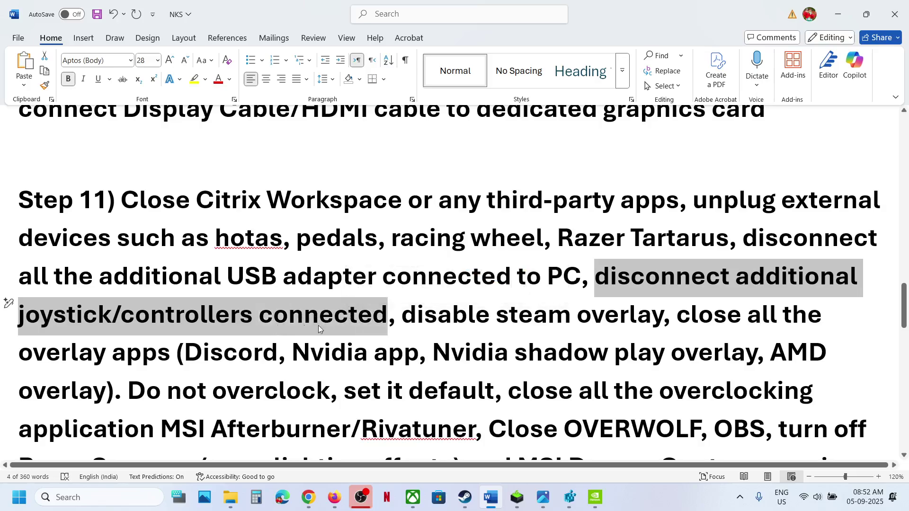
drag(405, 318, 665, 317)
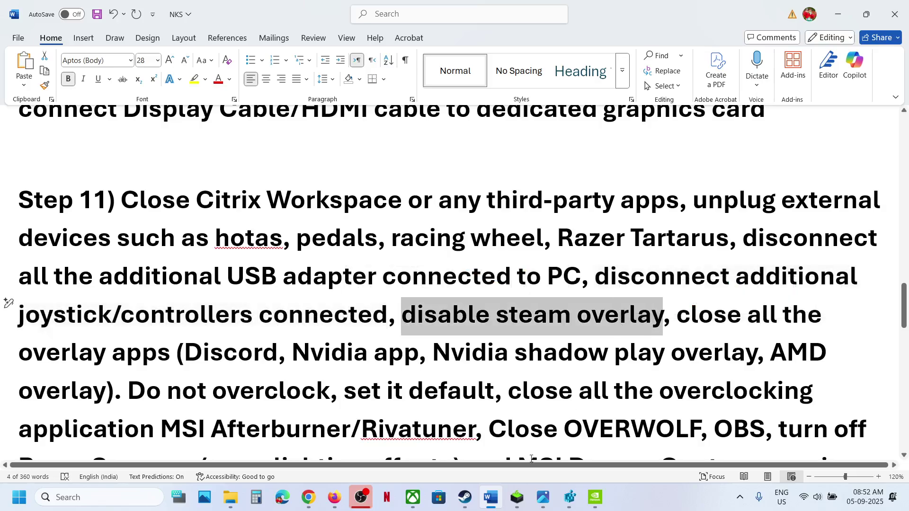
click(466, 499)
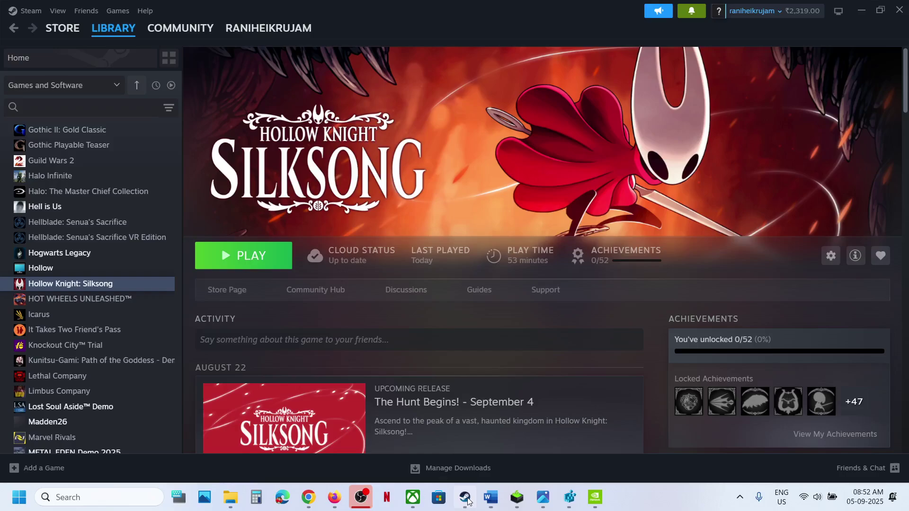
Step: Turn off the in-game Steam Overlay in Hollow Knight: Silksong's Steam properties
right_click(103, 283)
click(139, 374)
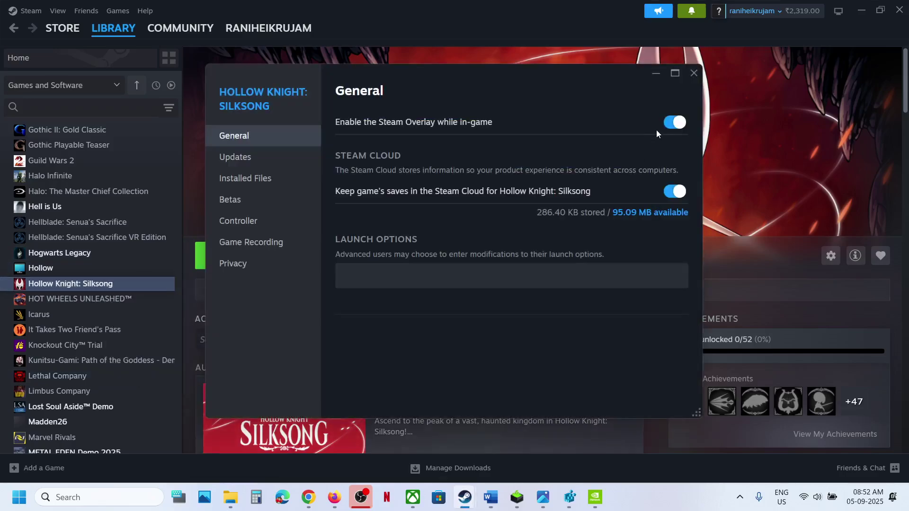
click(665, 126)
click(695, 73)
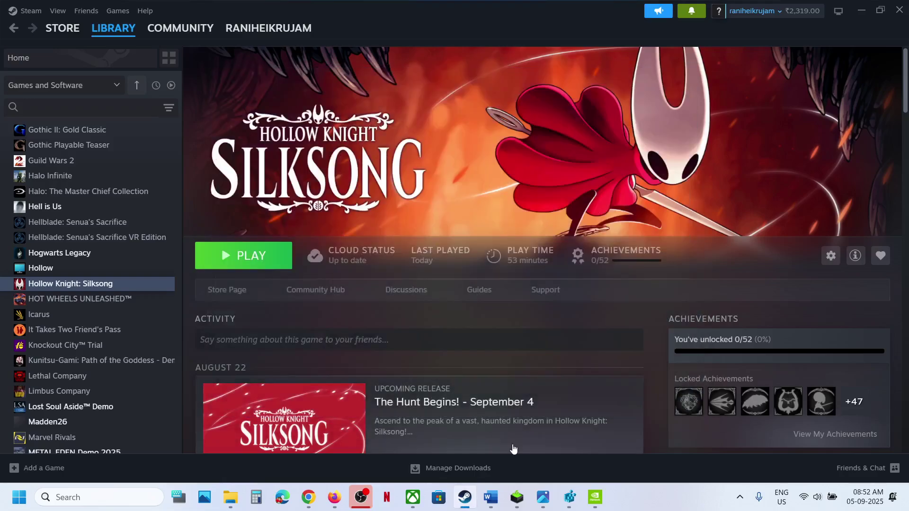
Step: Review Silksong's Installed Files options in Properties, then return to the Word notes
mouse_move(497, 494)
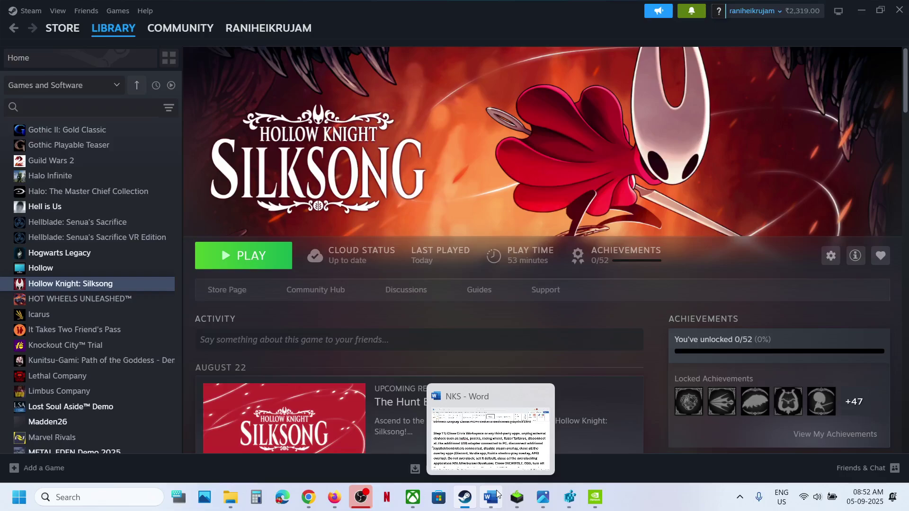
right_click(97, 286)
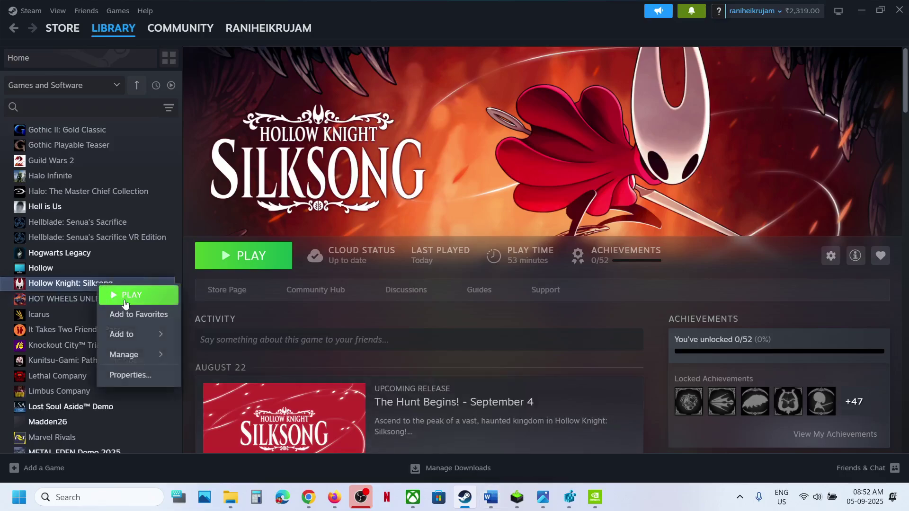
click(130, 374)
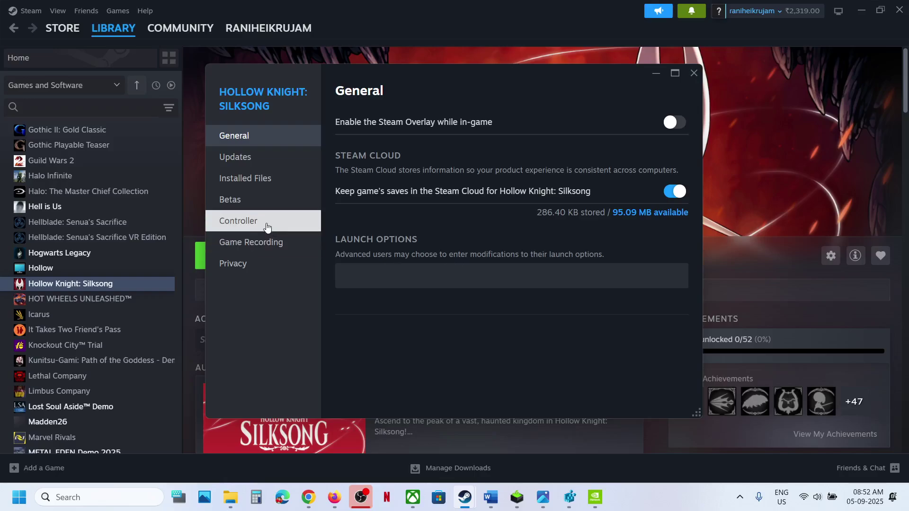
click(246, 184)
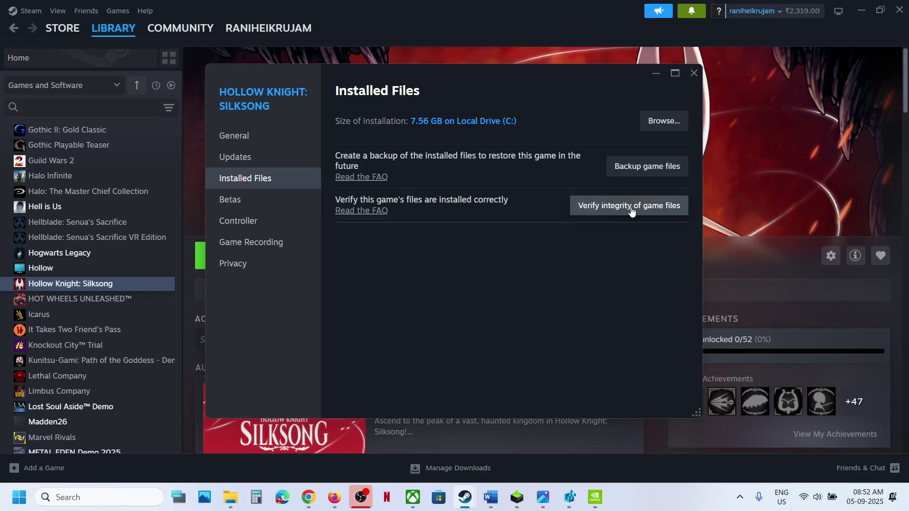
click(694, 74)
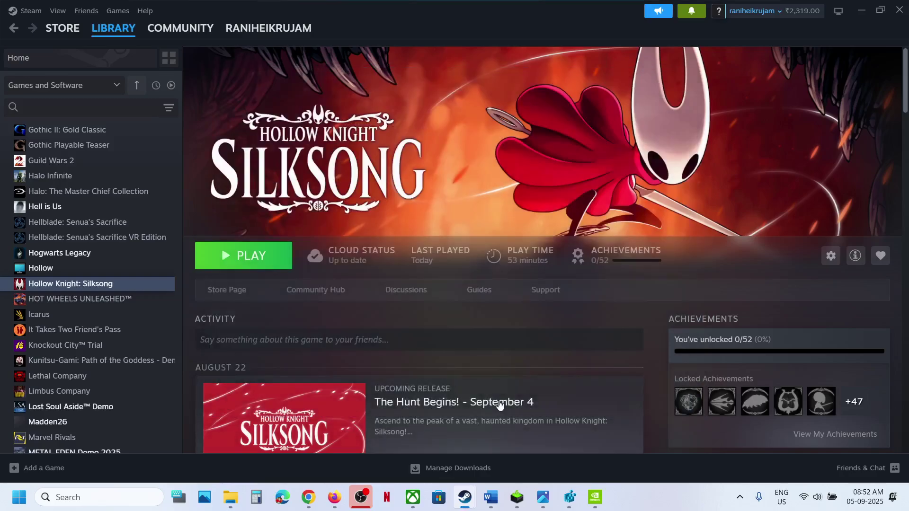
click(491, 497)
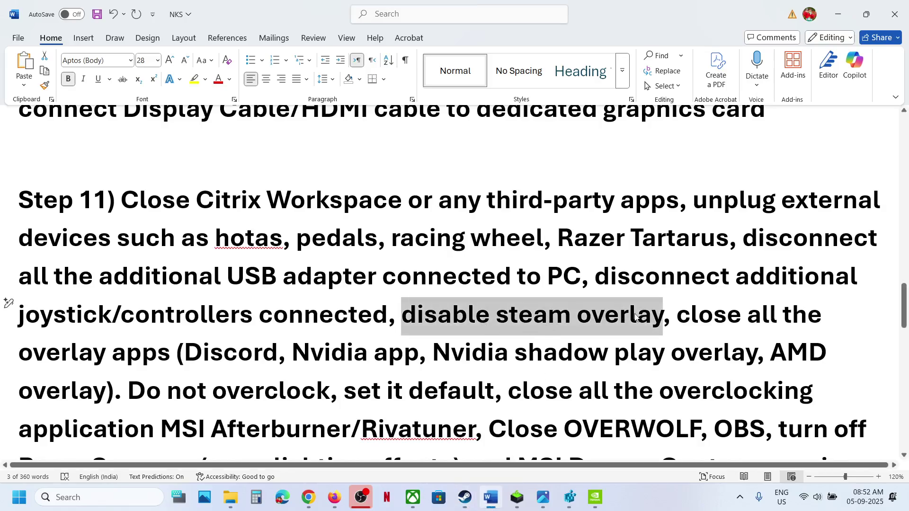
Step: Insert 'verify,' after 'disable steam overlay,' in Step 11 and select 'close all the overlay apps'
click(669, 318)
text(verif)
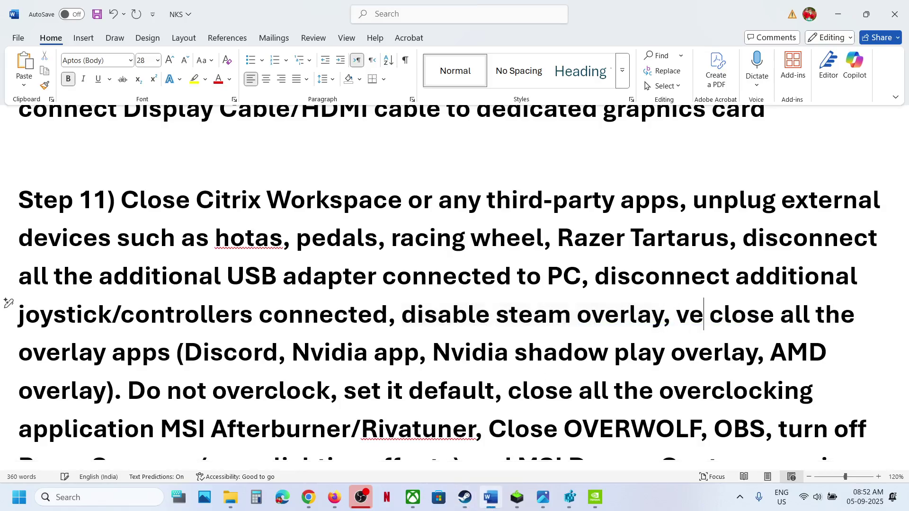
text(y,)
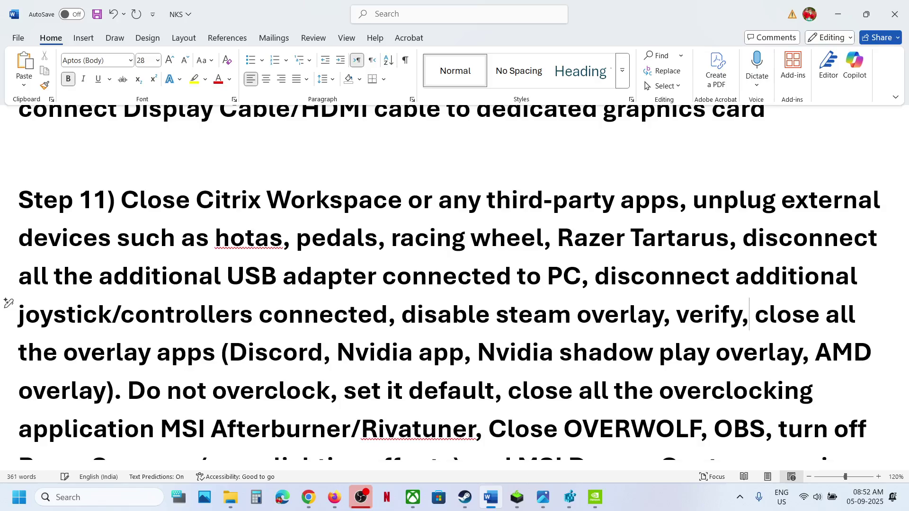
drag(768, 317, 463, 358)
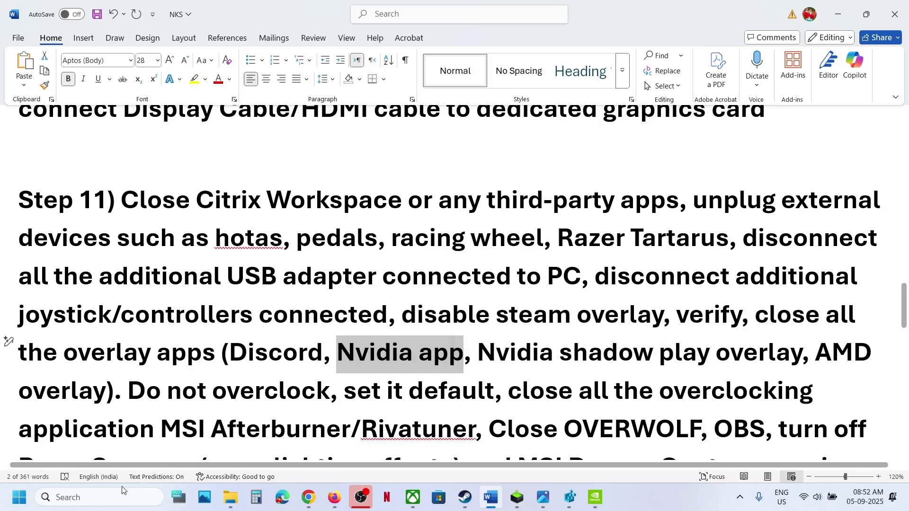
Step: Launch the NVIDIA App via an 'nvi' search, confirm its overlay is off in Settings, then close it
click(110, 496)
text(nvi)
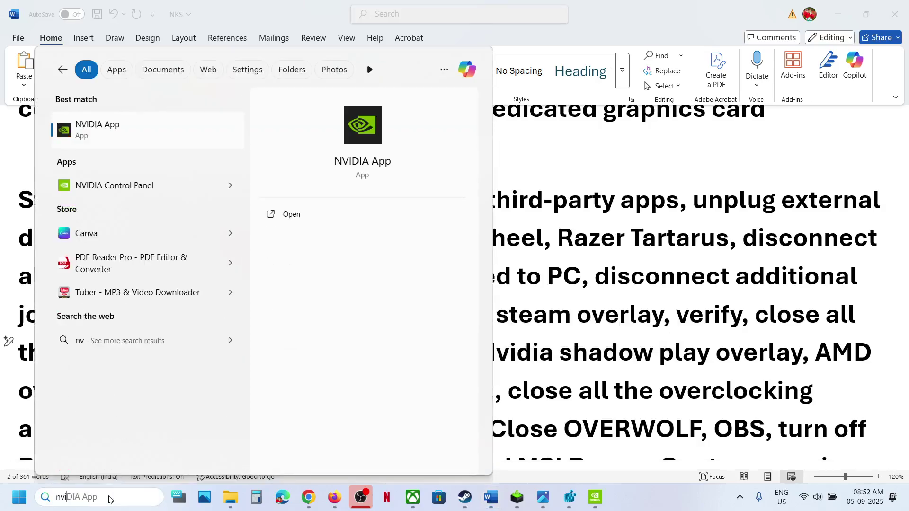
key(Return)
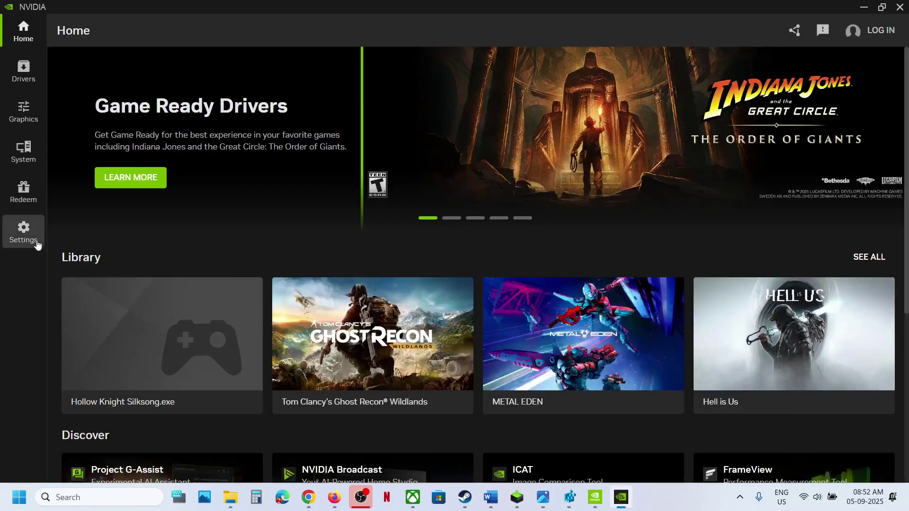
click(37, 244)
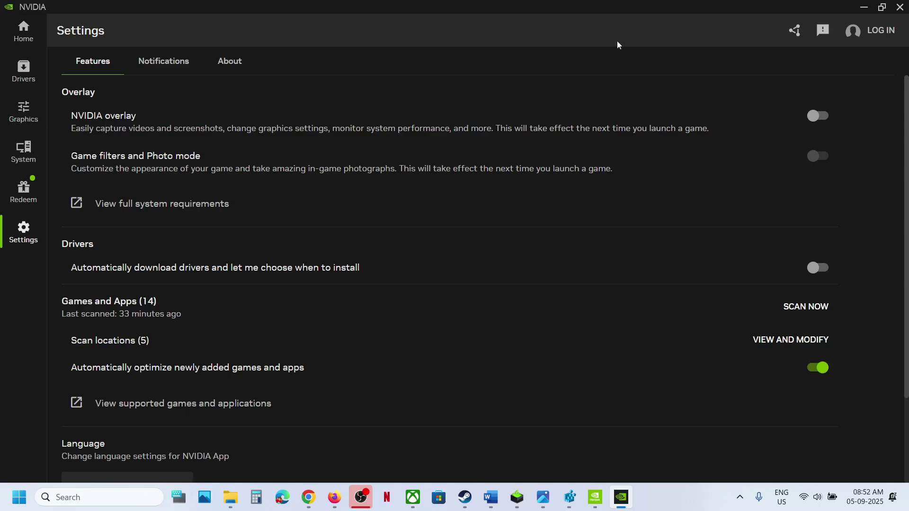
click(900, 7)
Step: Read through Step 11's advice on overclocking, Overwolf, OBS, Razer Synapse and undervolting
scroll(430, 317, down, 1)
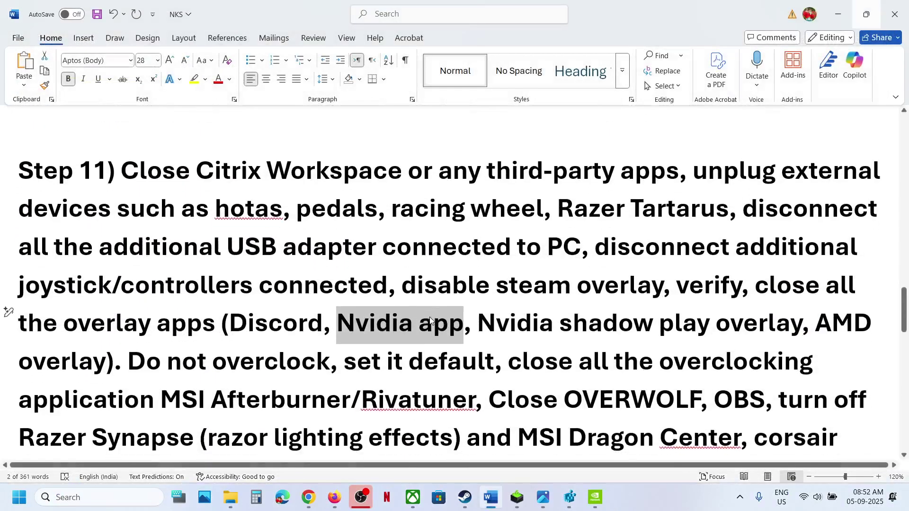
drag(162, 351, 360, 381)
scroll(493, 341, down, 1)
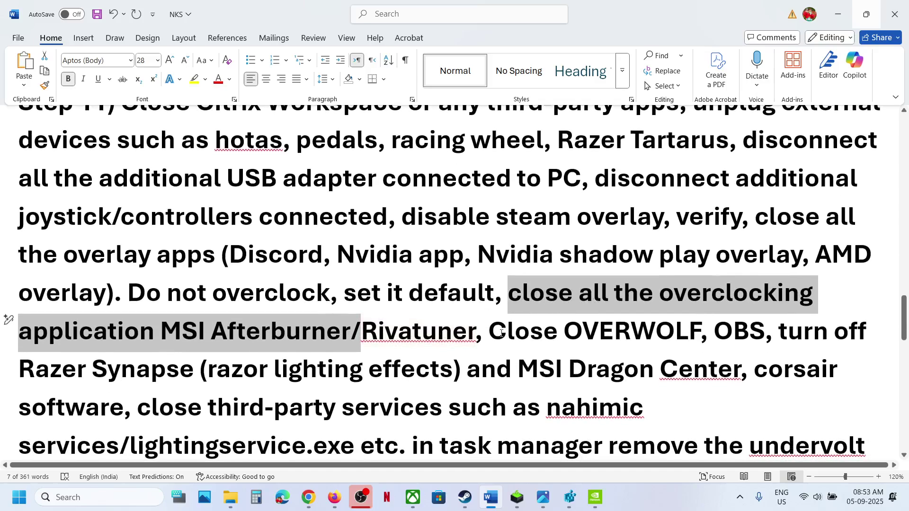
drag(499, 331, 671, 326)
scroll(670, 326, down, 2)
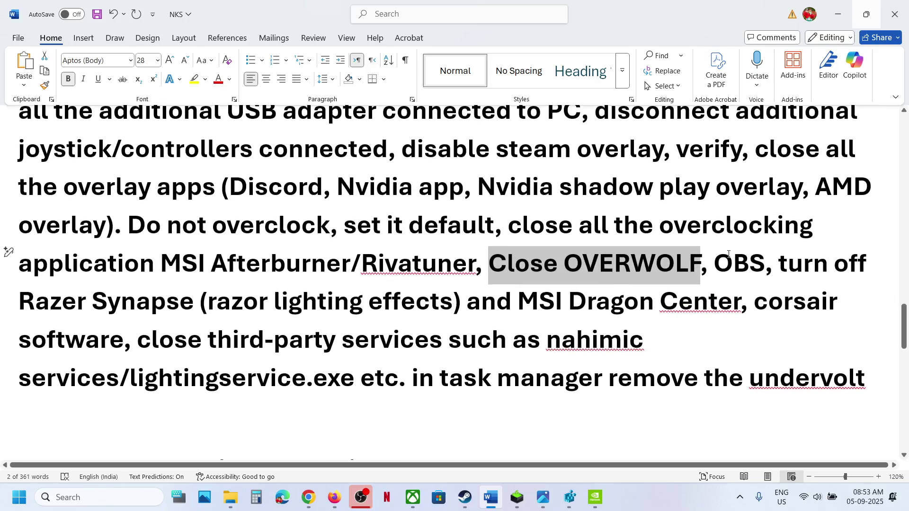
drag(725, 257, 683, 384)
click(690, 383)
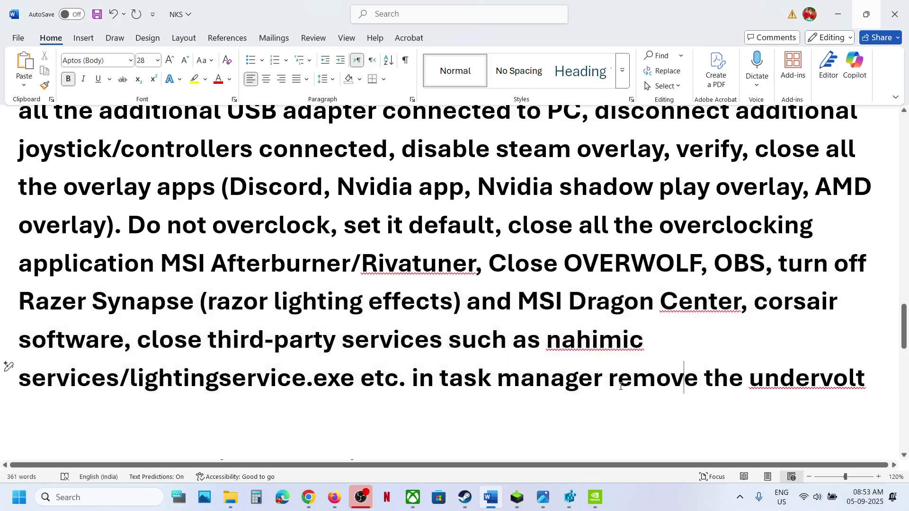
drag(611, 384, 866, 385)
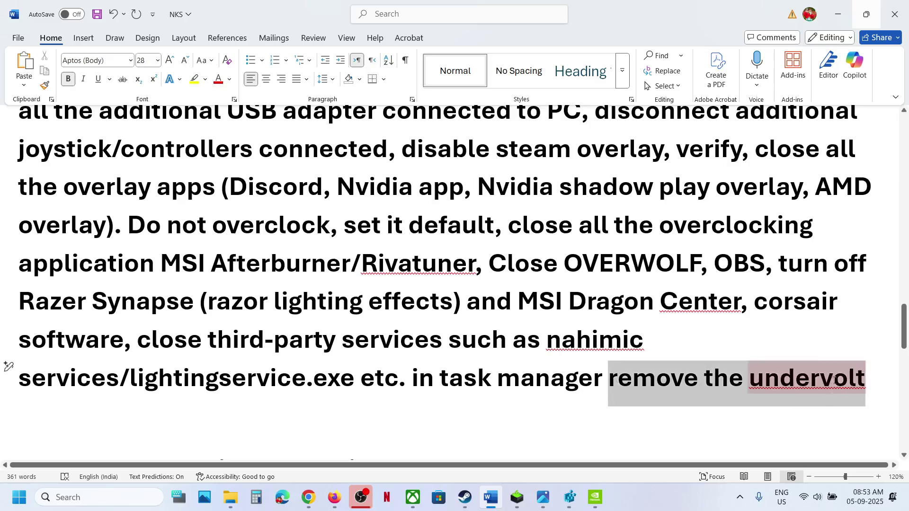
click(375, 311)
Step: Select the Step 12 heading 'Install Visual C++ Files' and switch to Chrome
scroll(375, 311, down, 4)
scroll(408, 336, up, 1)
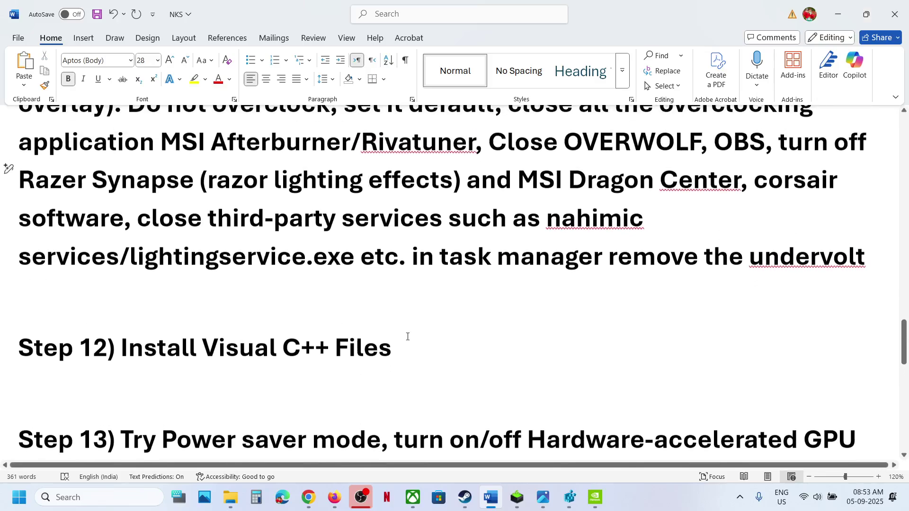
drag(412, 341, 160, 358)
key(ctrl+c)
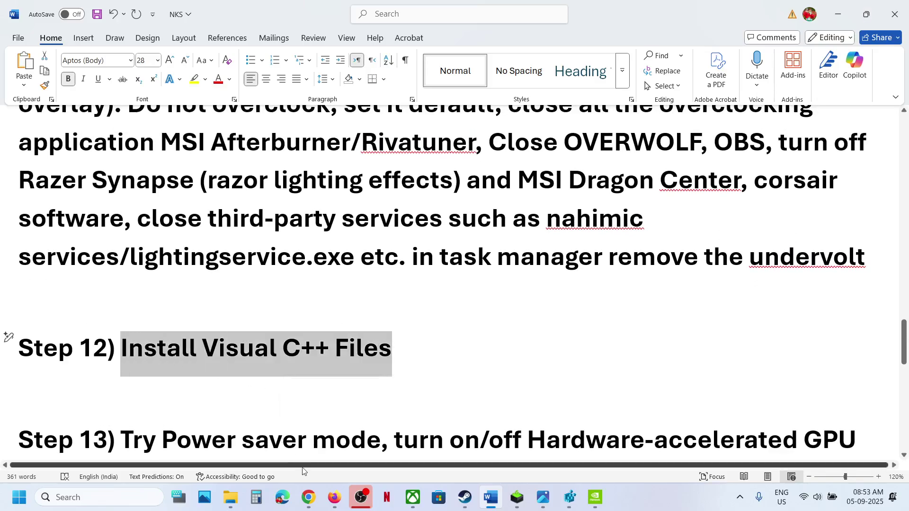
click(310, 497)
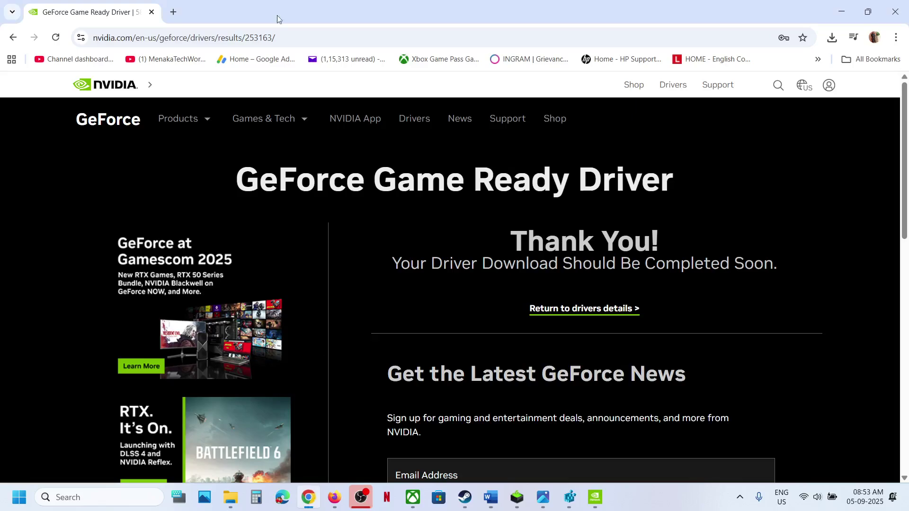
Step: Search the web for 'Install Visual C++ Files' in a new tab
click(175, 10)
key(ctrl+v)
key(Return)
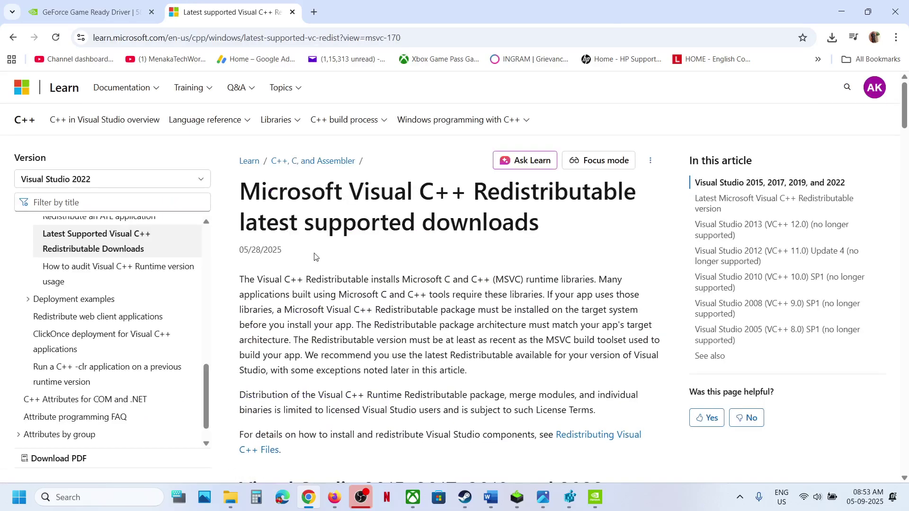
scroll(314, 256, down, 6)
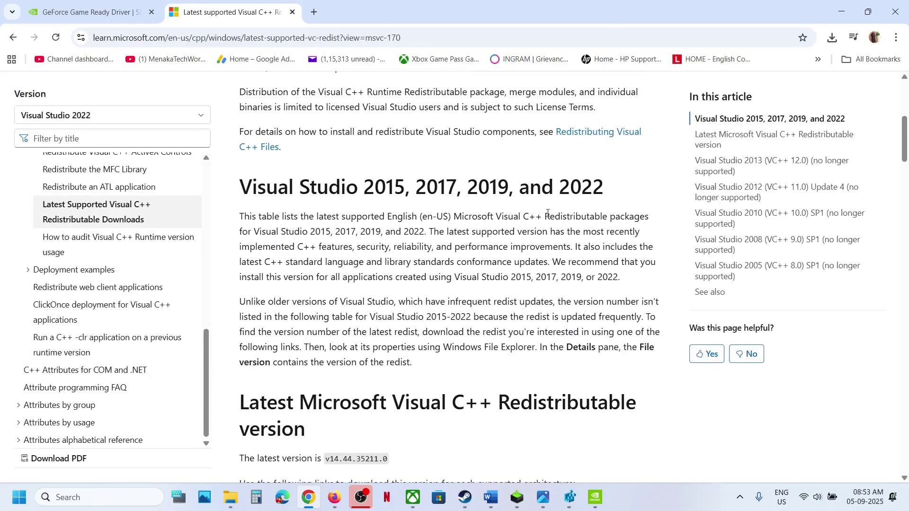
scroll(547, 213, down, 10)
scroll(304, 305, up, 4)
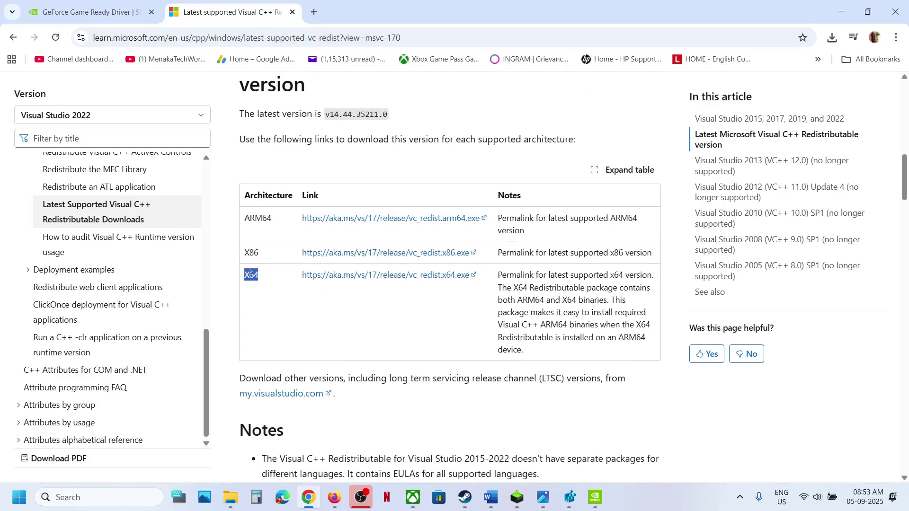
Step: Download the x86 Visual C++ redistributable and run it with Repair
drag(250, 274, 252, 246)
double_click(252, 247)
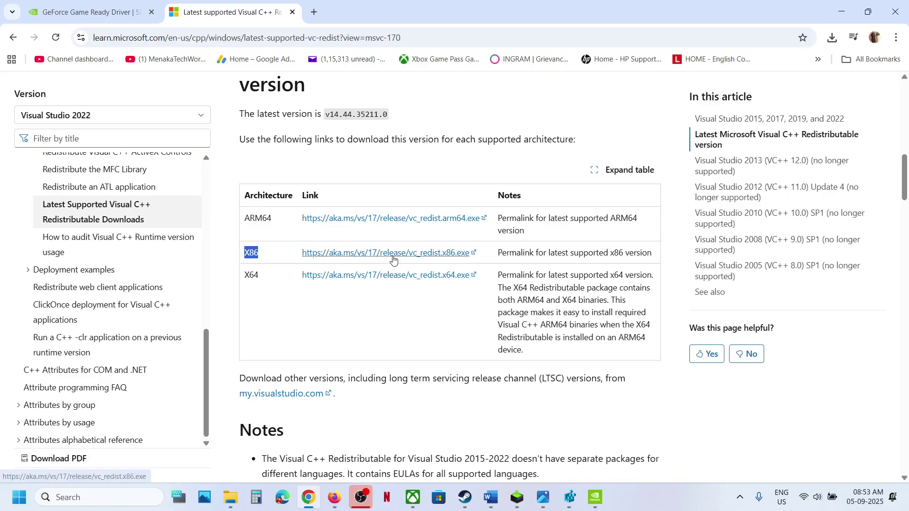
click(459, 253)
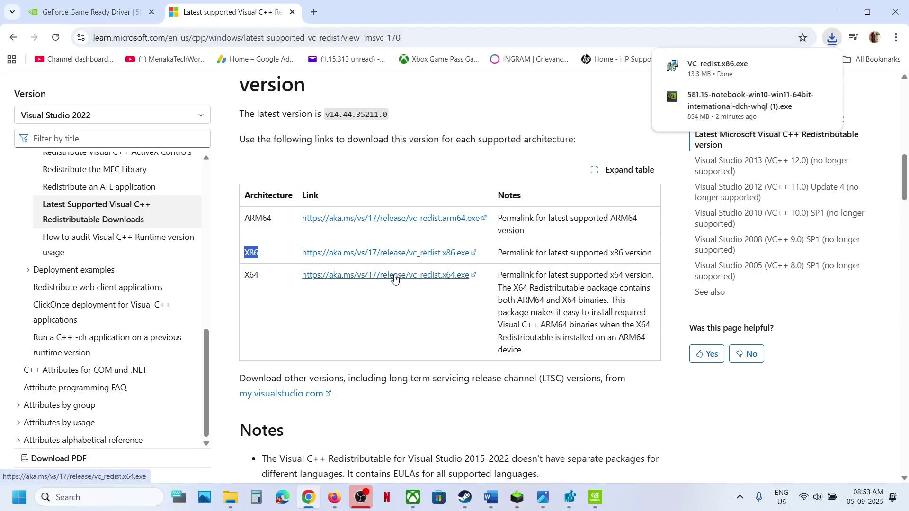
click(717, 67)
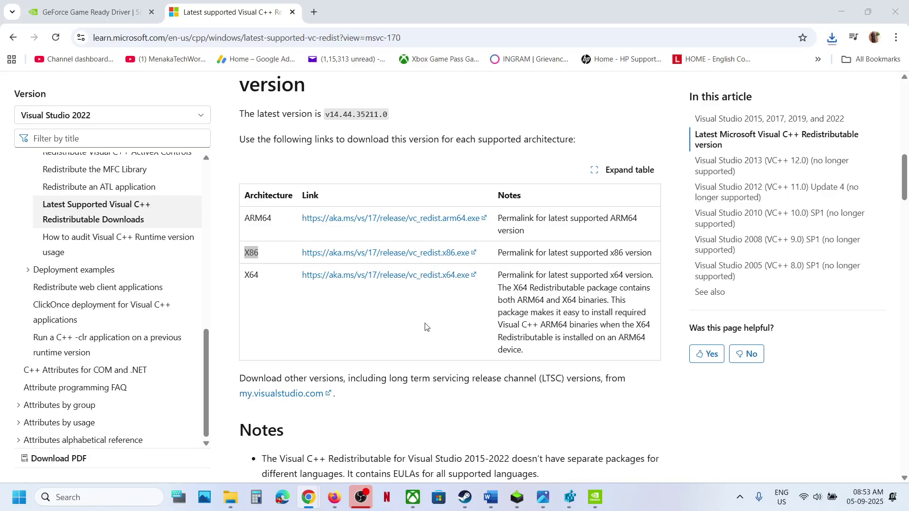
click(467, 313)
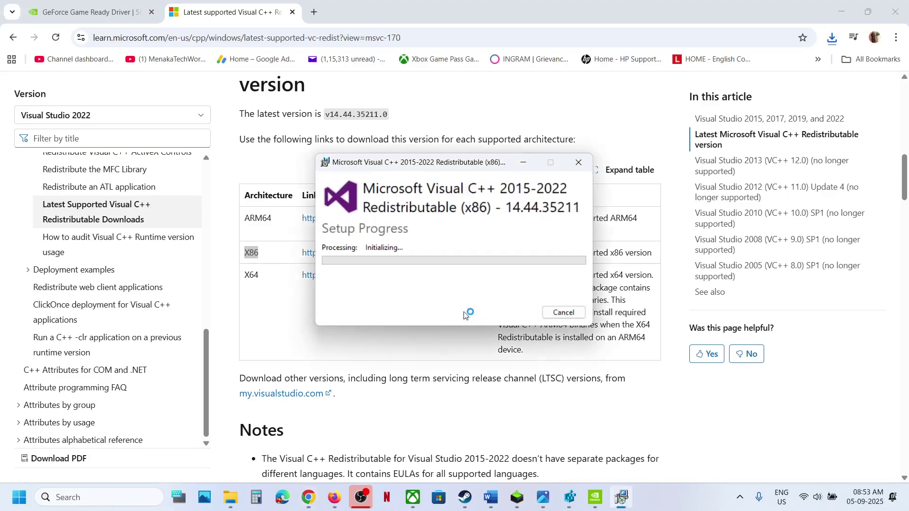
click(393, 336)
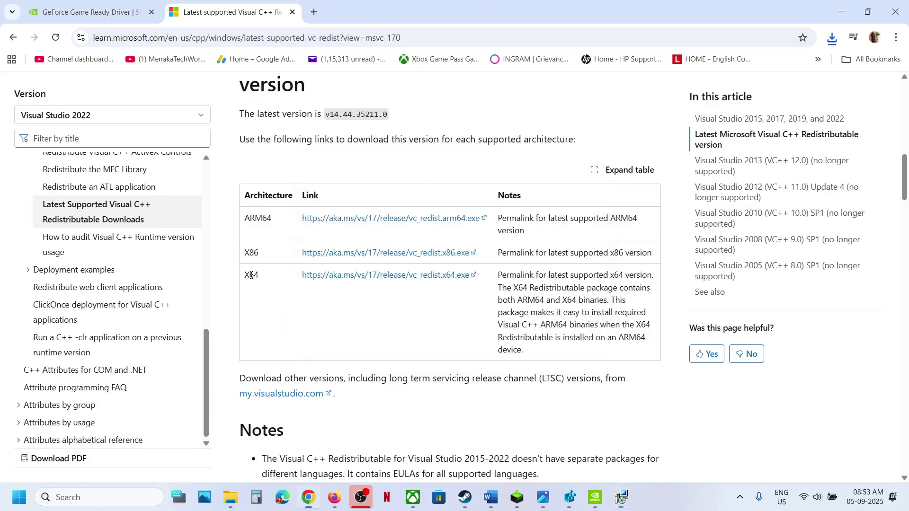
Step: Download the x64 Visual C++ redistributable and run it with Repair
double_click(251, 275)
click(365, 275)
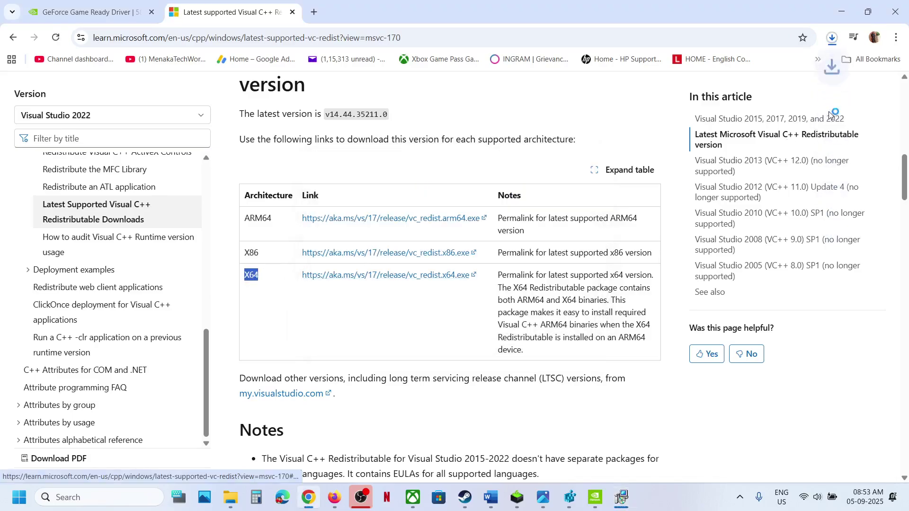
click(832, 39)
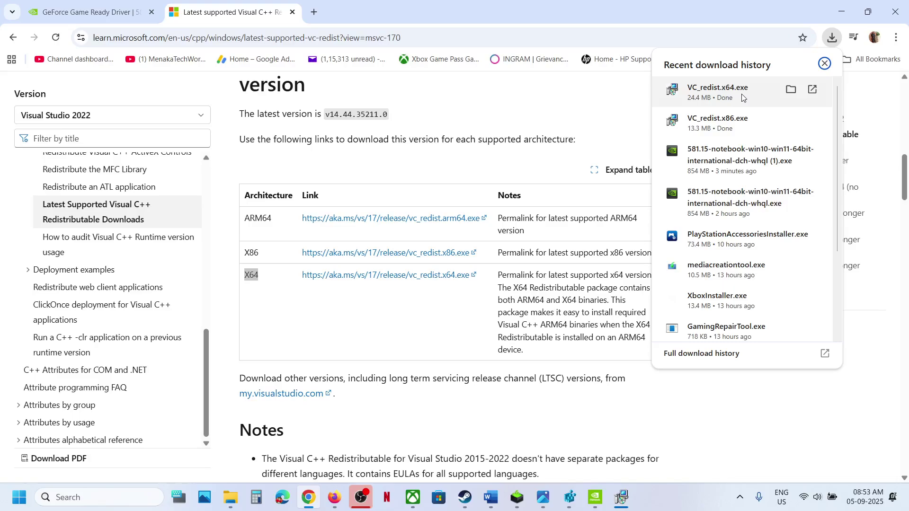
click(708, 106)
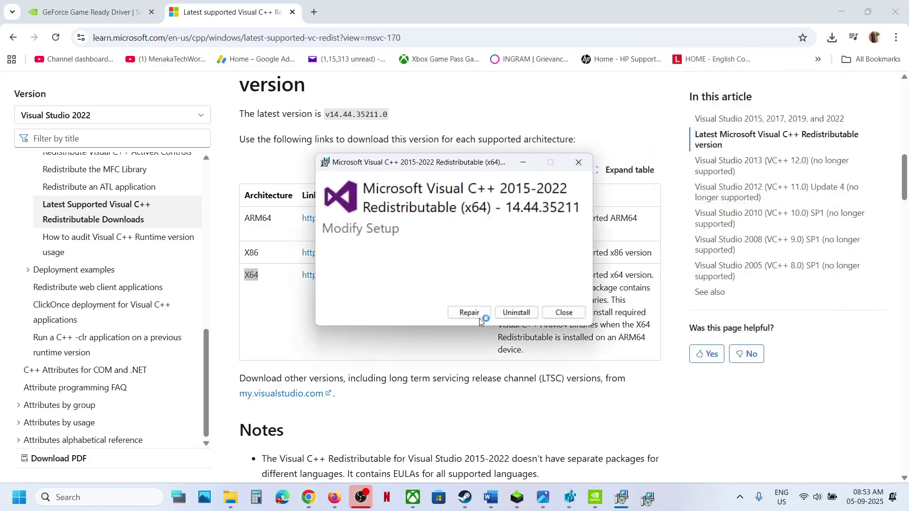
click(464, 310)
click(393, 335)
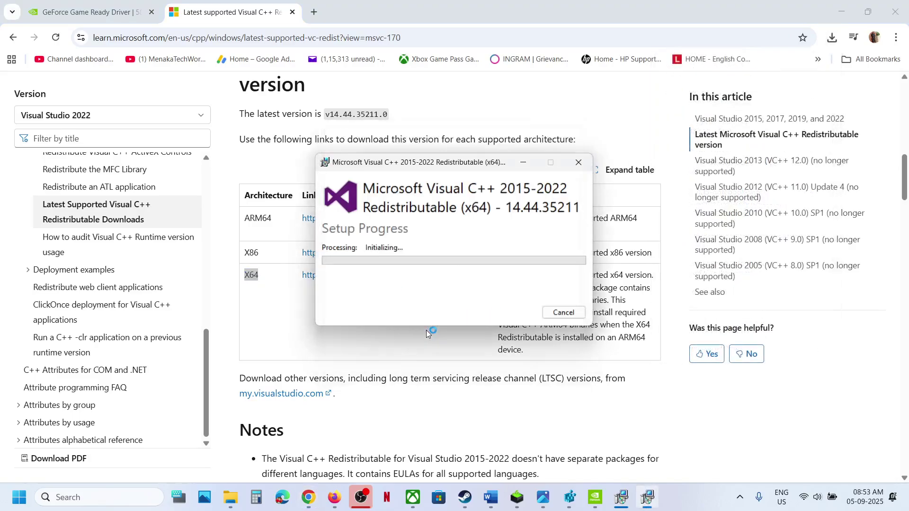
Step: Close the x64 and x86 installers' setup-successful messages
click(615, 494)
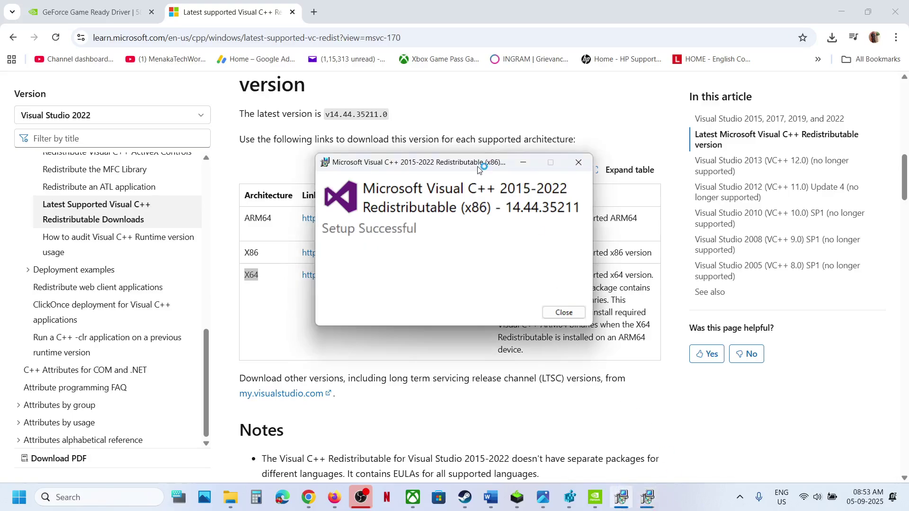
drag(479, 168, 286, 189)
click(564, 313)
click(563, 312)
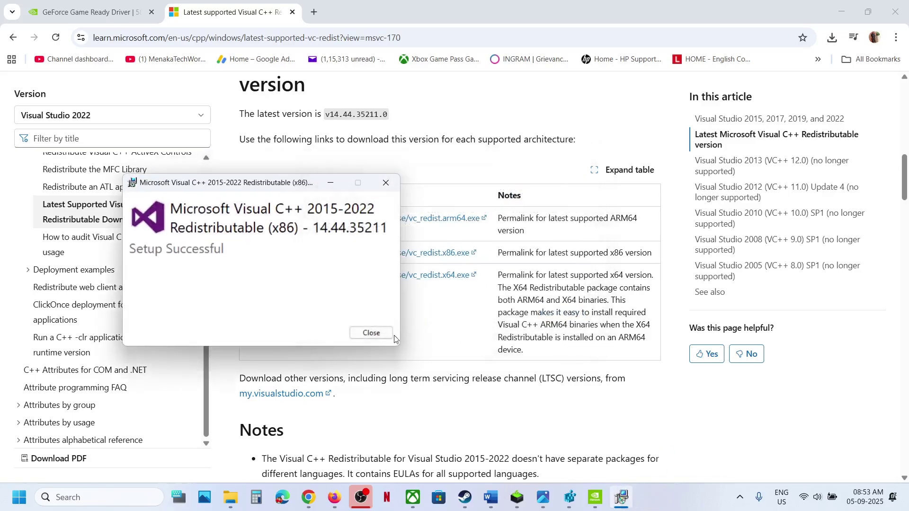
click(391, 334)
Step: Check the Start menu power options, then return to Word's Step 13 and start a Windows search
key(super)
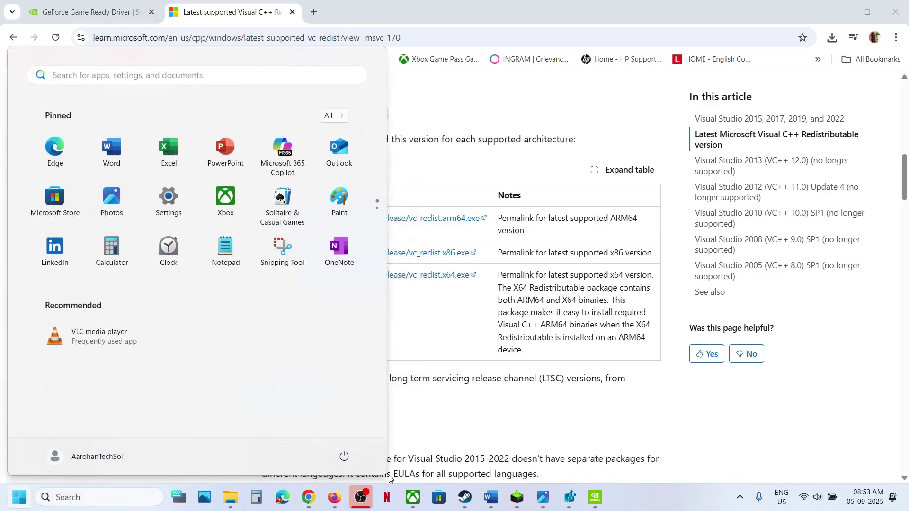
click(344, 455)
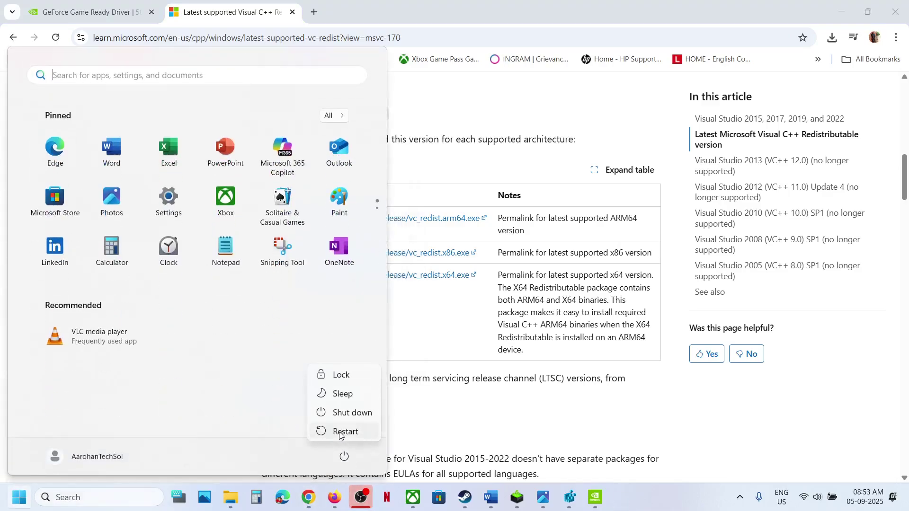
click(465, 497)
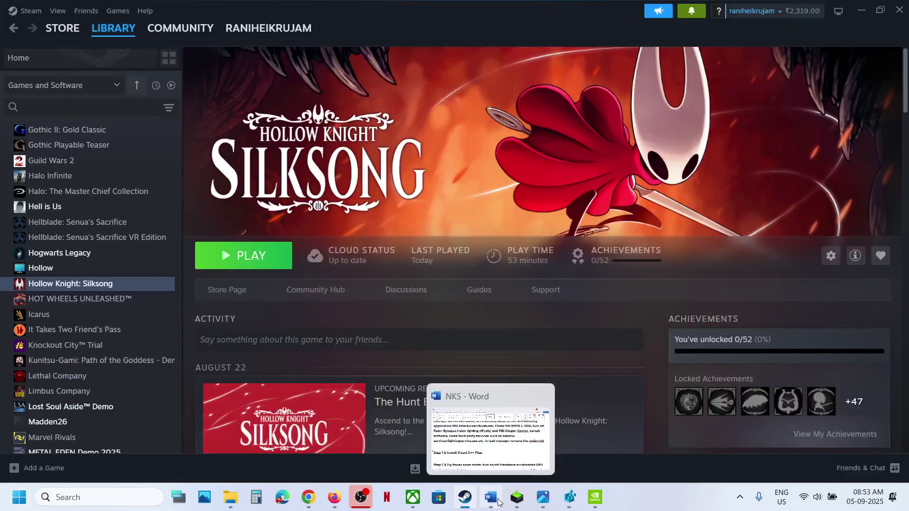
click(498, 502)
scroll(353, 298, down, 3)
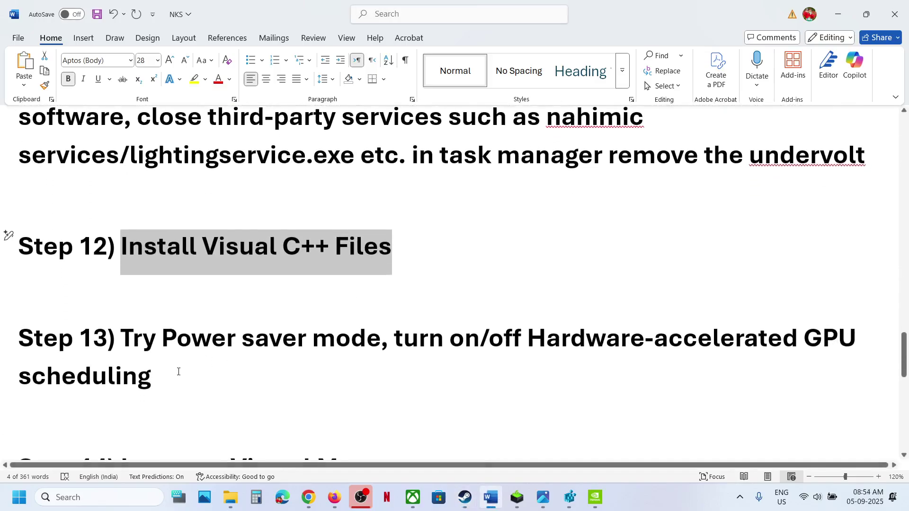
click(75, 497)
Step: Launch Control Panel and go to Hardware and Sound > Power Options to see the Balanced plan
text(cont)
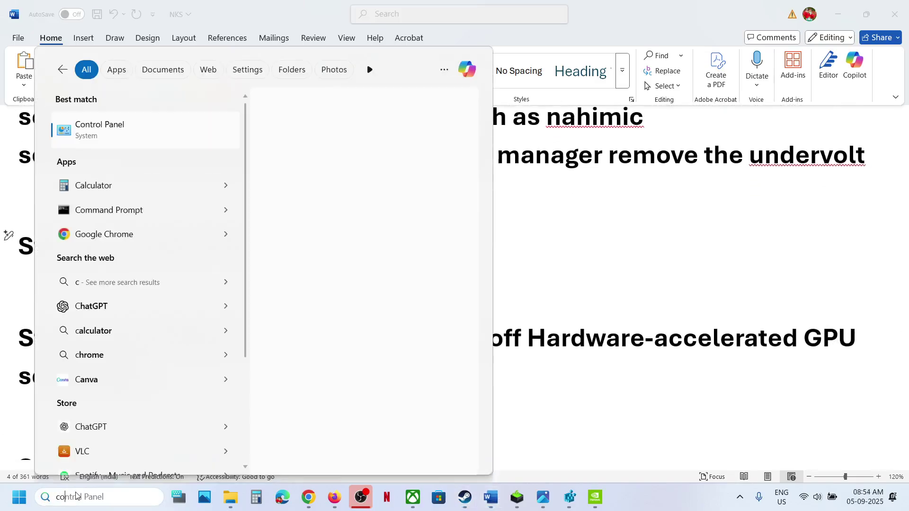
text(rol)
key(Return)
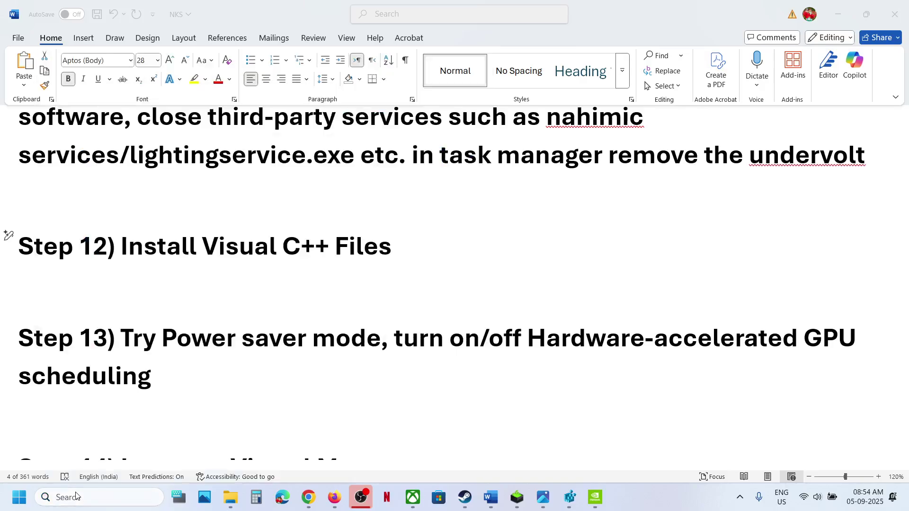
click(331, 178)
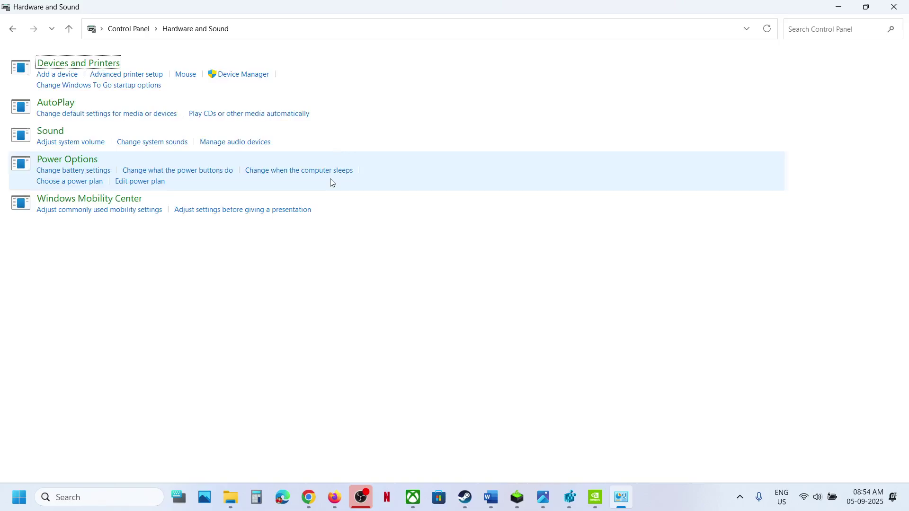
click(166, 164)
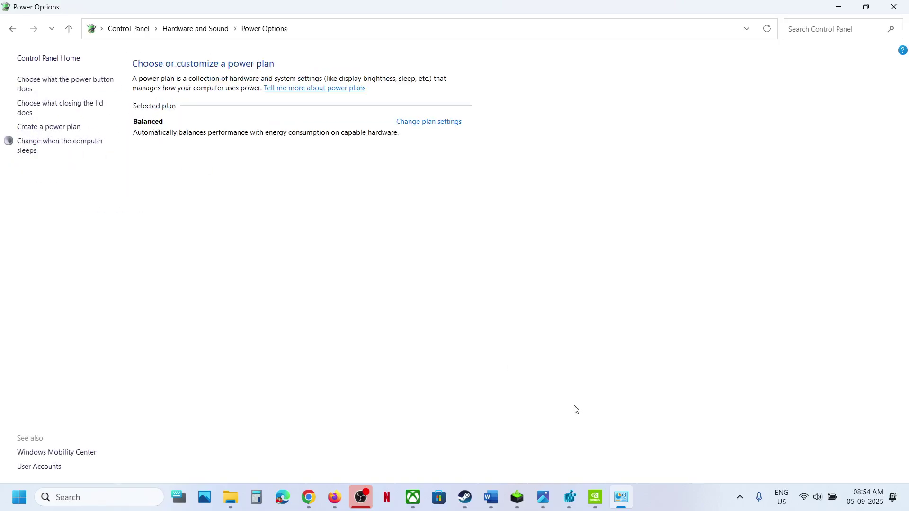
Step: Bring up the Power Saver.jpg reference screenshot
mouse_move(544, 497)
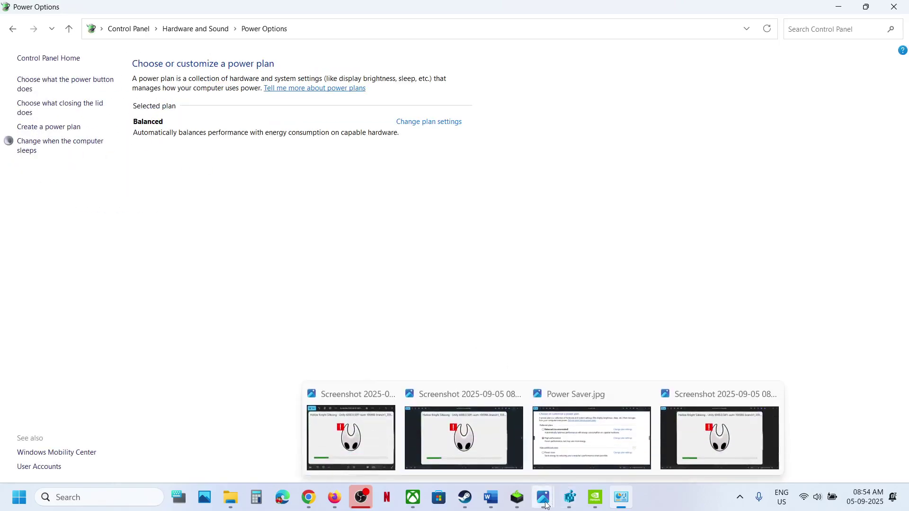
click(596, 446)
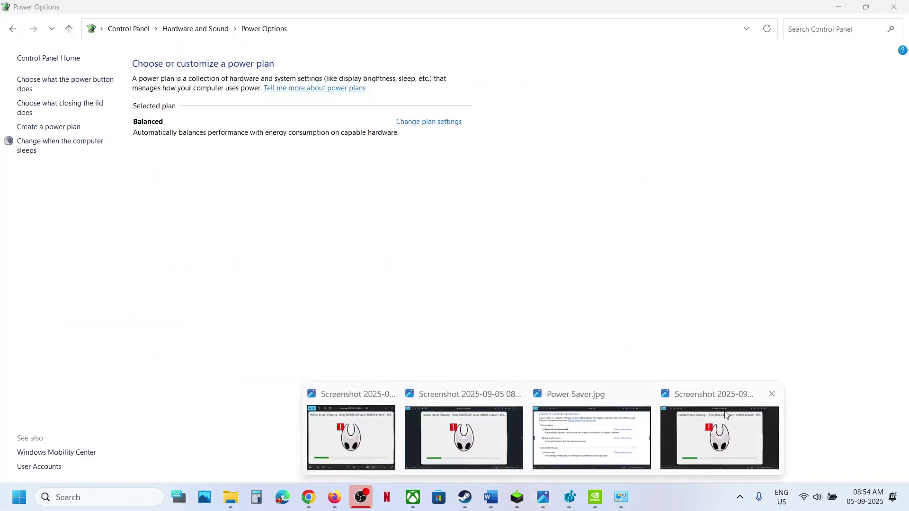
click(774, 395)
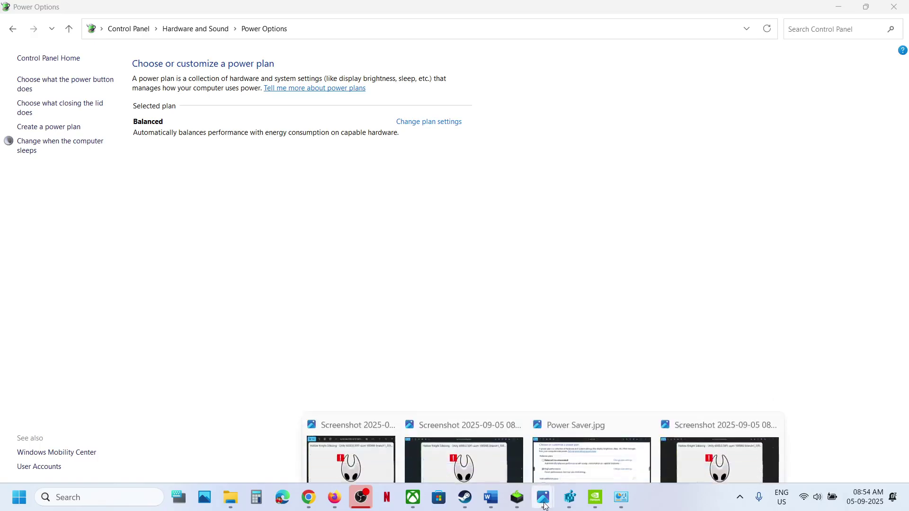
key(alt+Tab)
key(alt+Tab)
key(alt+Tab)
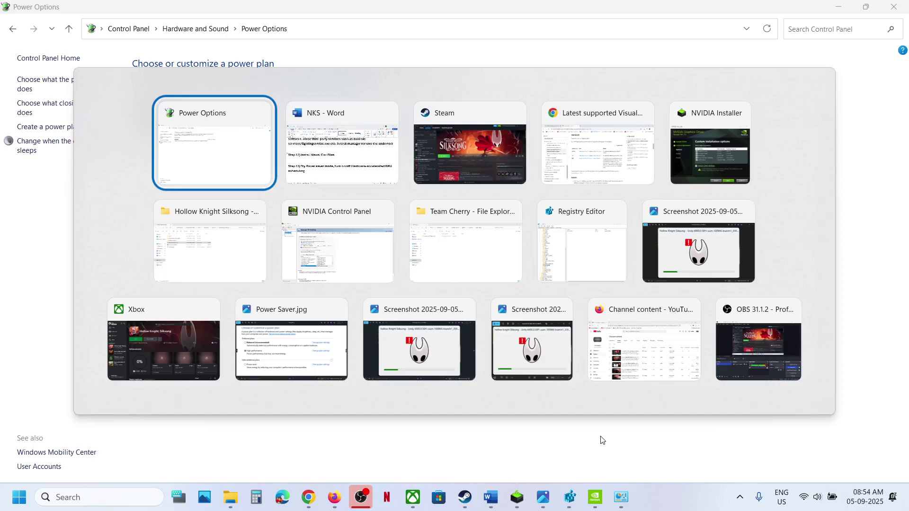
key(alt+Tab)
key(alt+Tab)
key(alt+Tab)
key(alt+Tab)
key(alt+Tab)
key(alt+Tab)
key(alt+Tab)
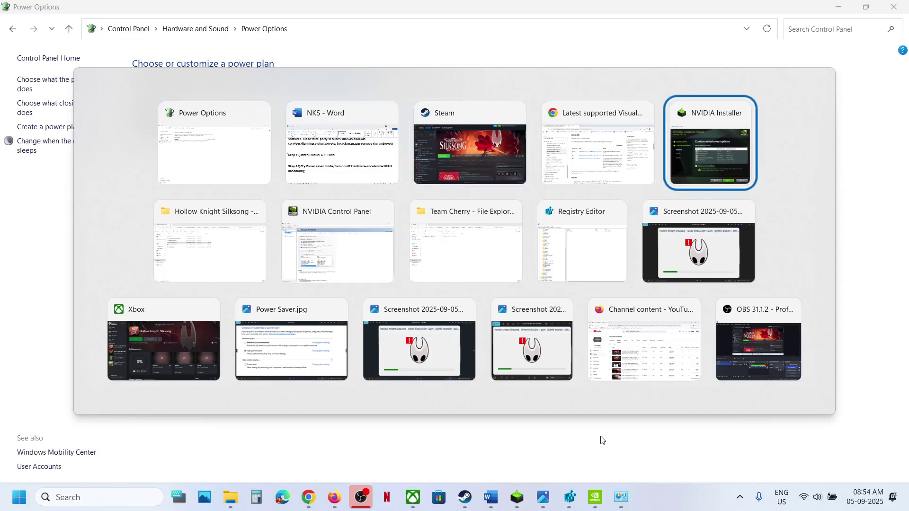
key(alt+Tab)
key(alt+Tab)
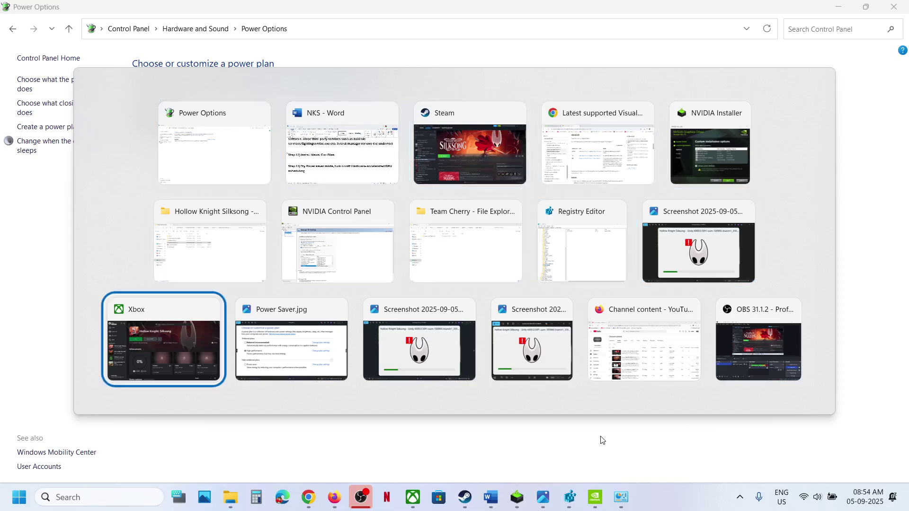
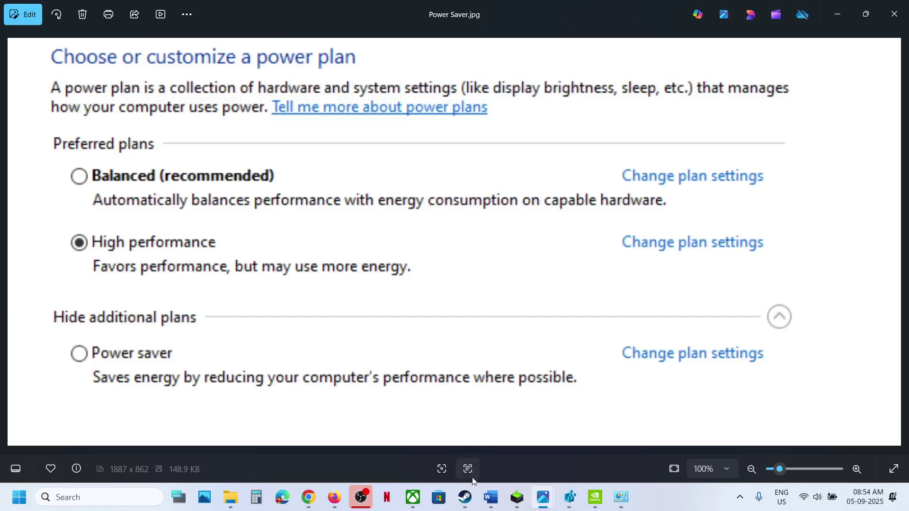
Step: Scroll the Word checklist to Step 14 and select its 'View Advanced system settings' line
click(465, 497)
click(492, 499)
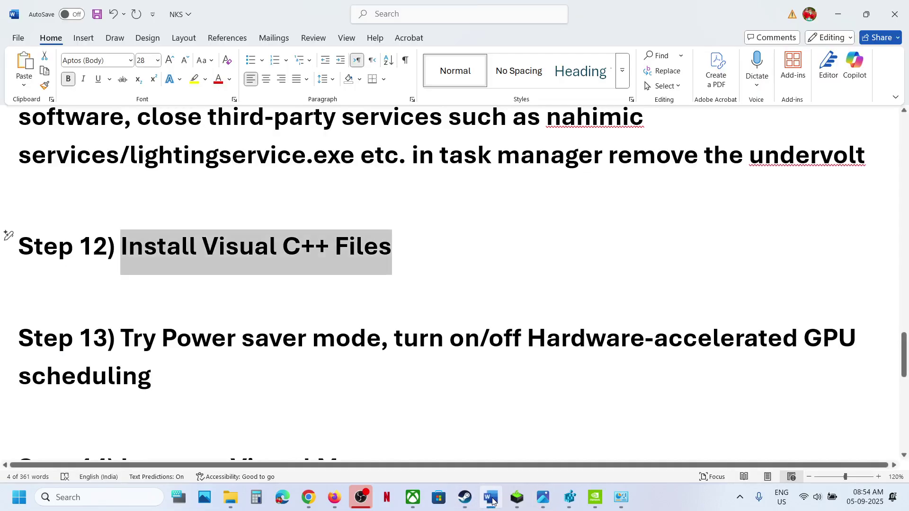
scroll(237, 303, down, 5)
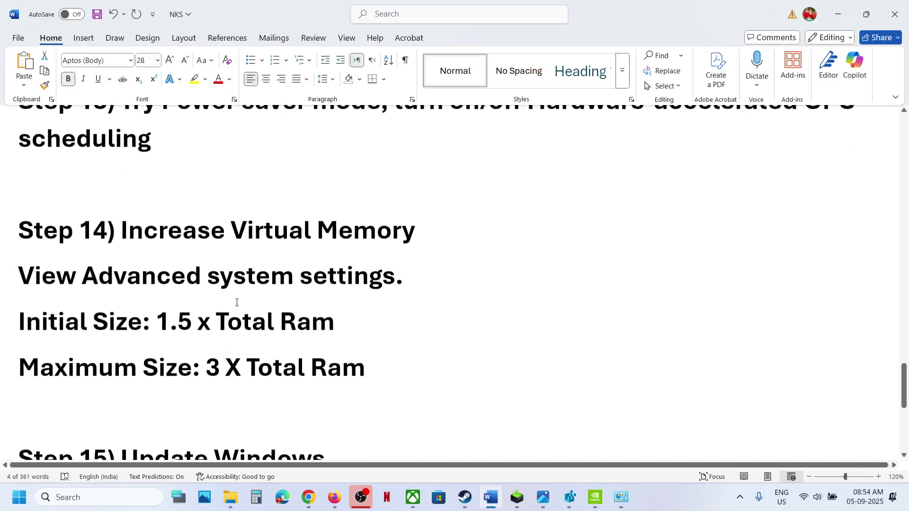
drag(330, 267, 35, 283)
key(ctrl+c)
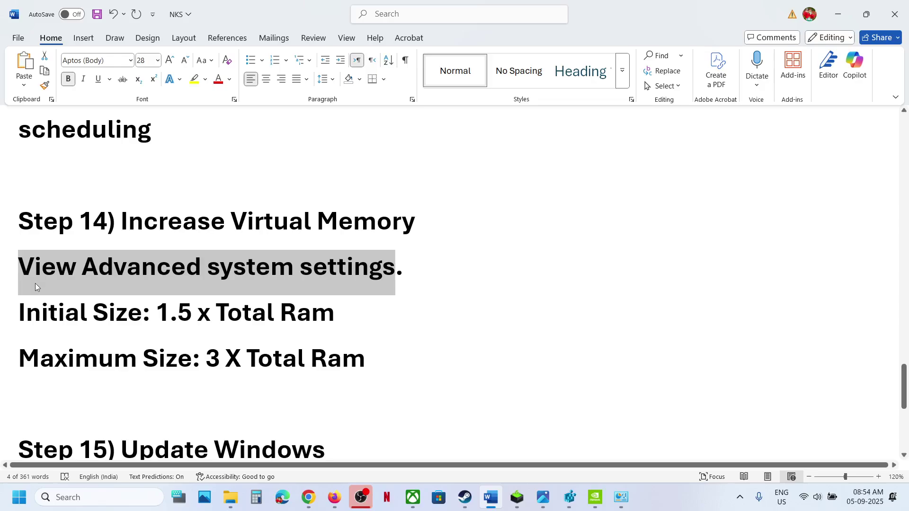
Step: Search Windows for 'View Advanced system settings' to open System Properties, placed on the right
click(87, 492)
key(ctrl+v)
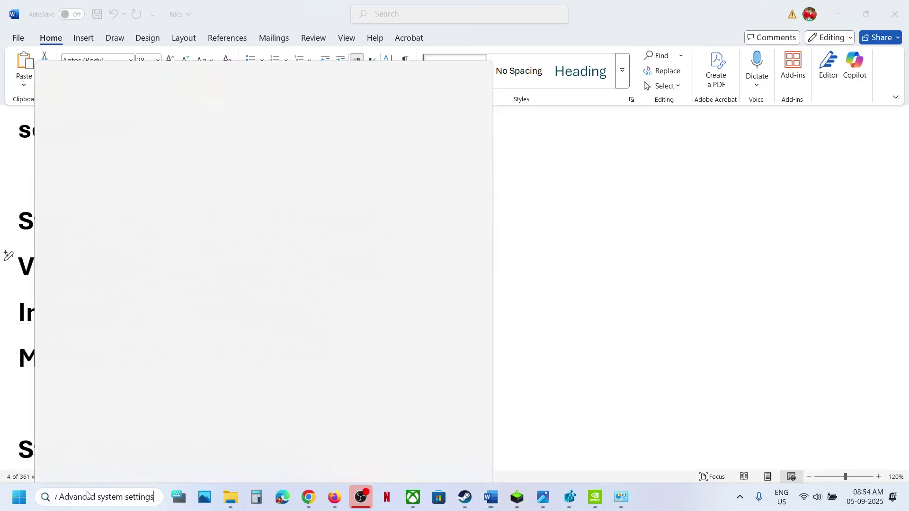
click(113, 129)
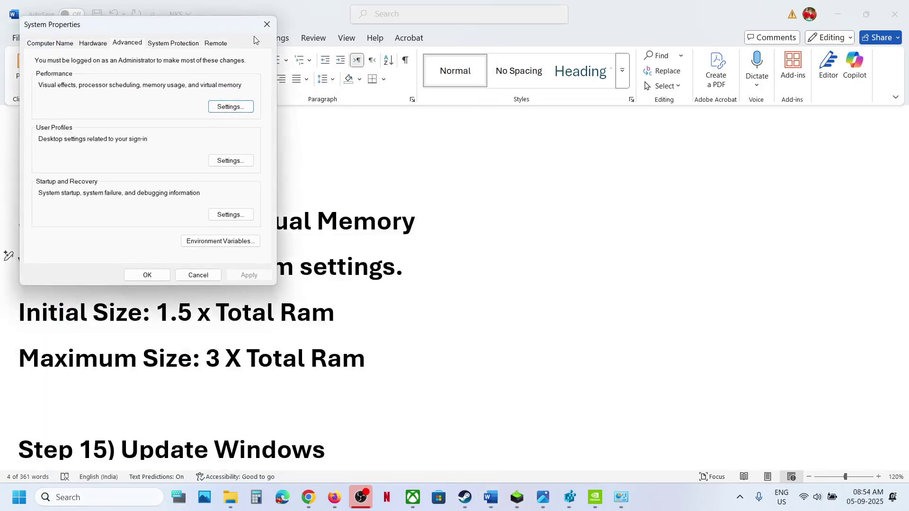
drag(204, 28, 793, 146)
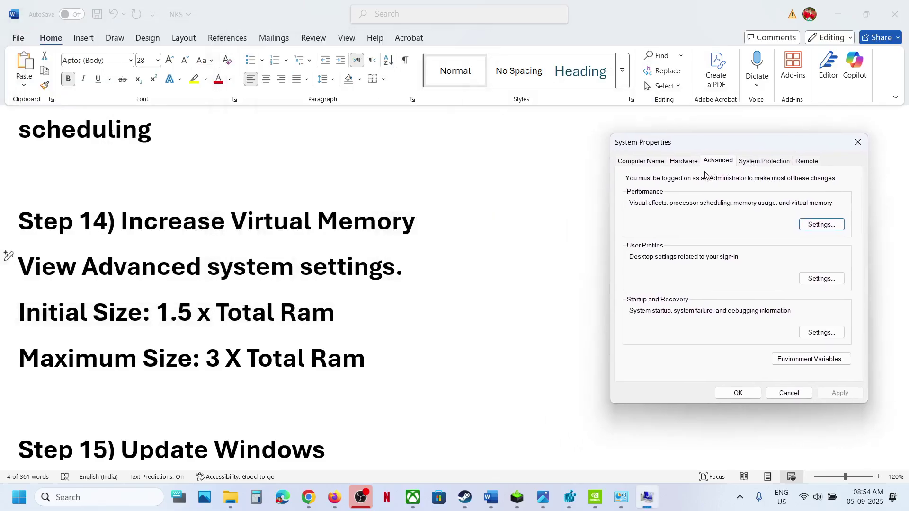
Step: In Virtual Memory, turn off automatic paging file management and choose Custom size for C:
click(814, 226)
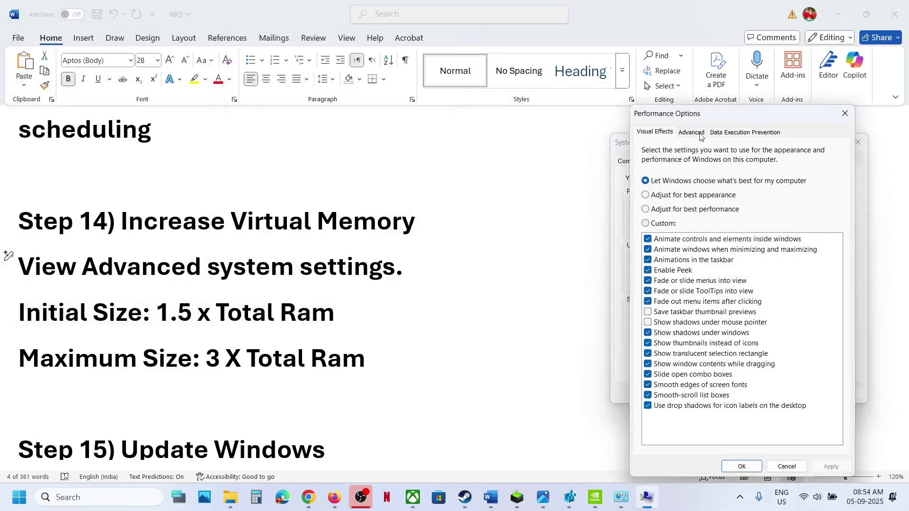
click(697, 134)
click(801, 297)
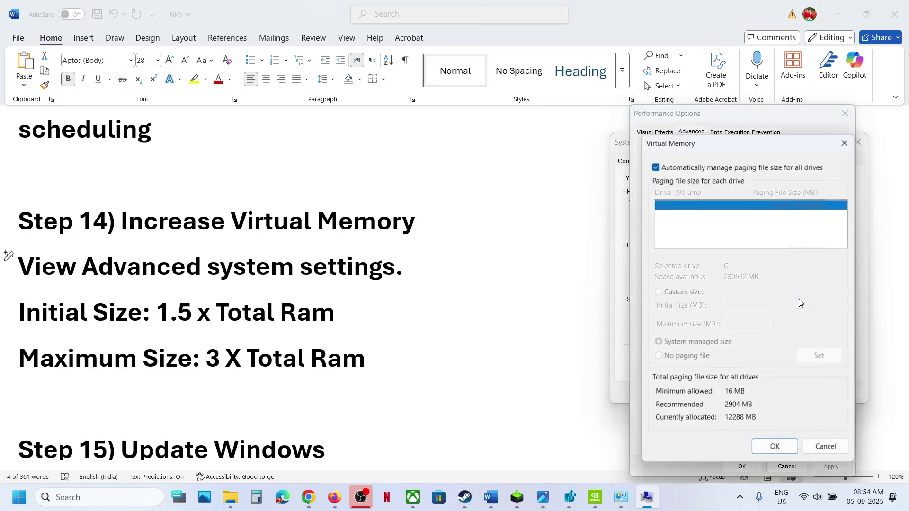
click(656, 168)
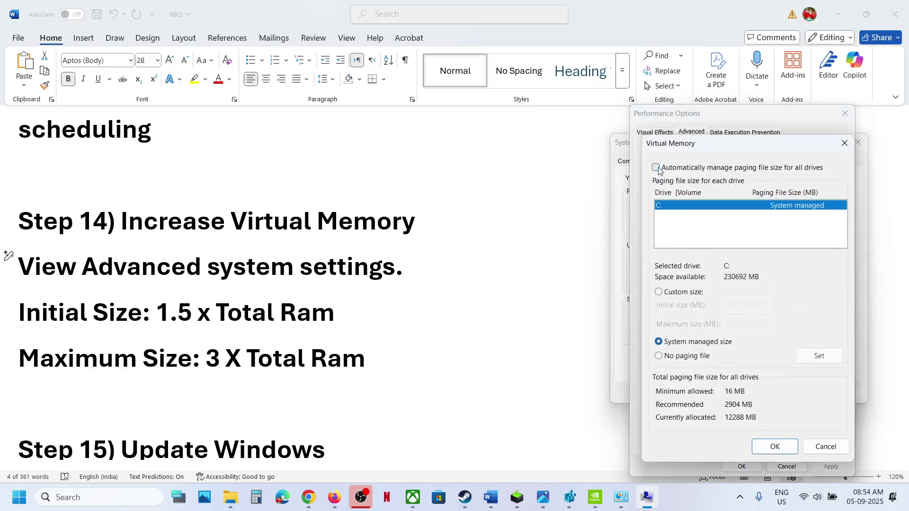
click(659, 292)
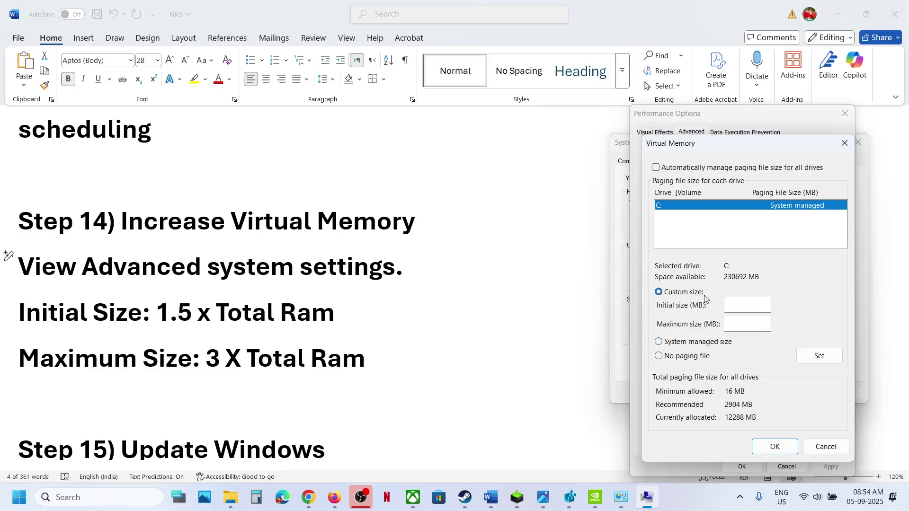
click(740, 304)
key(super+i)
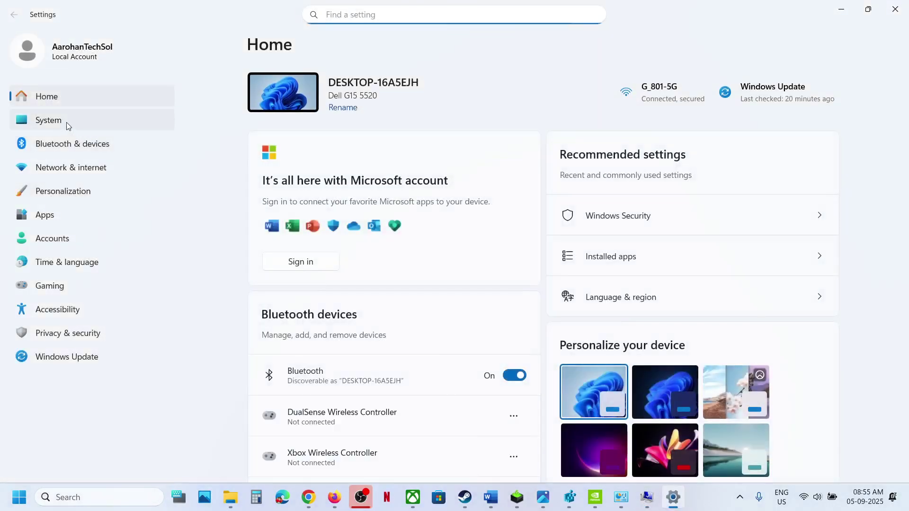
click(68, 126)
scroll(367, 252, down, 15)
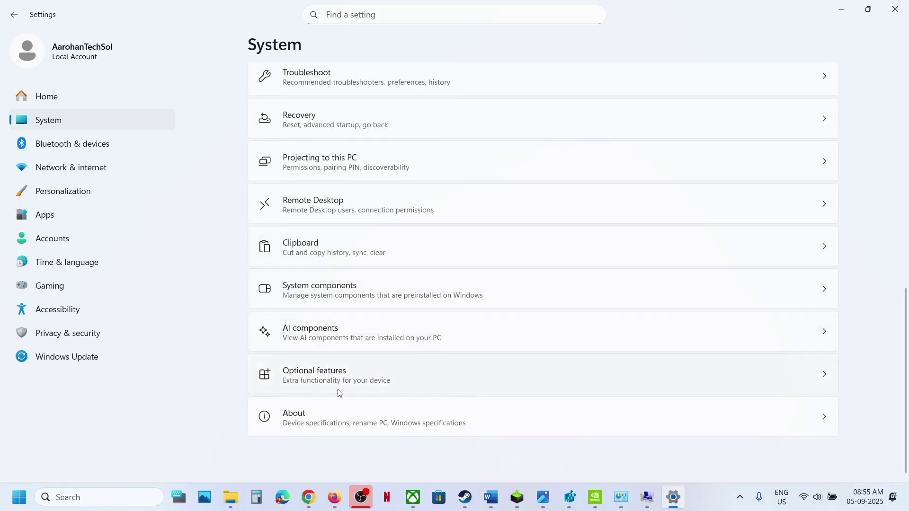
click(325, 420)
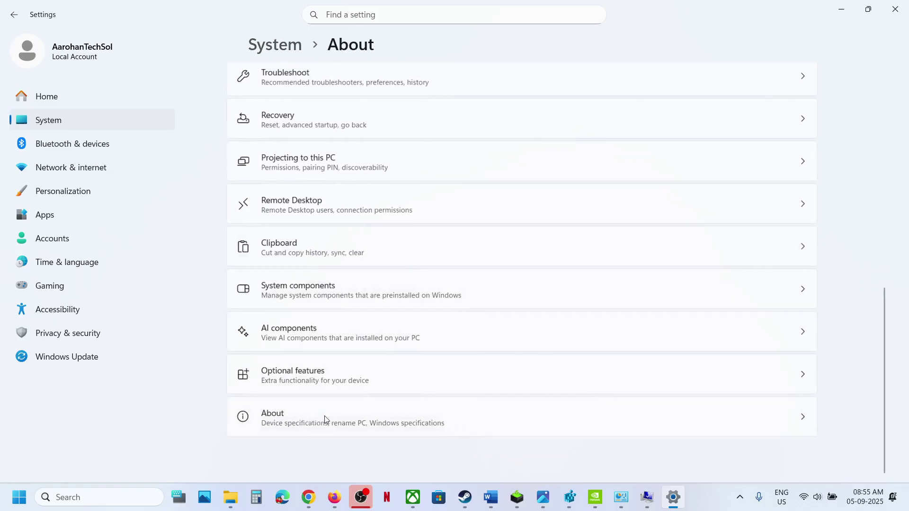
drag(351, 306, 377, 307)
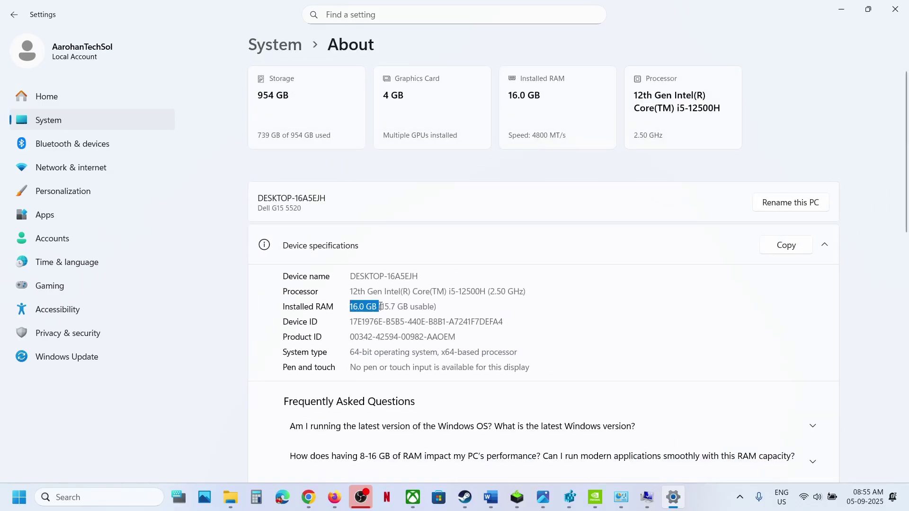
click(895, 9)
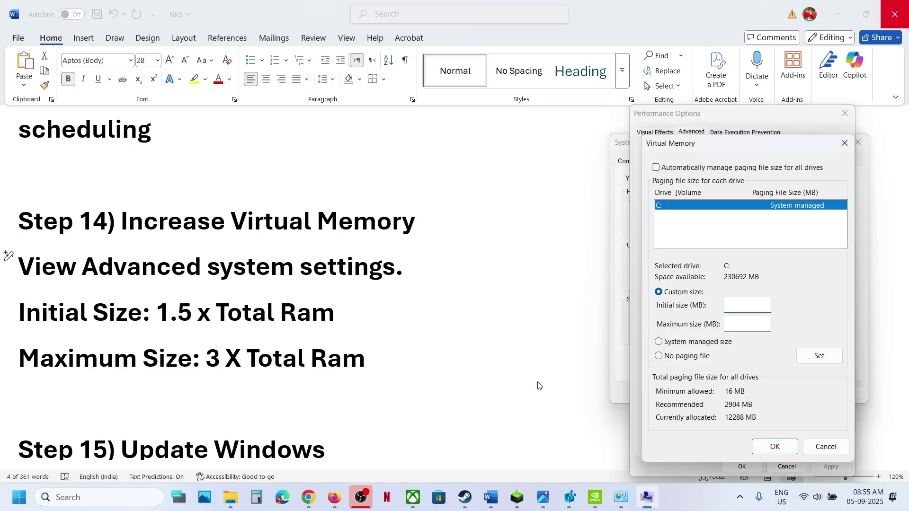
Step: Calculate 16 × 1024 × 1.5 in Calculator to get 24,576 MB
click(256, 497)
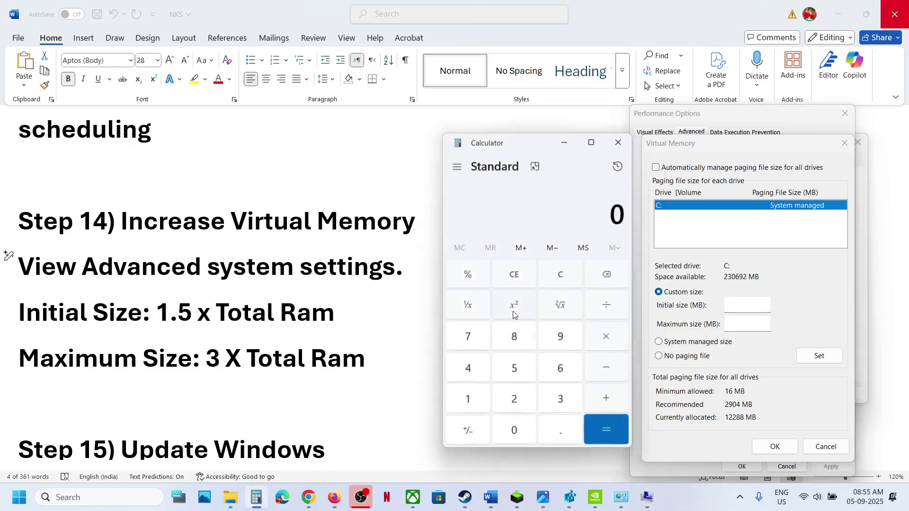
text(16)
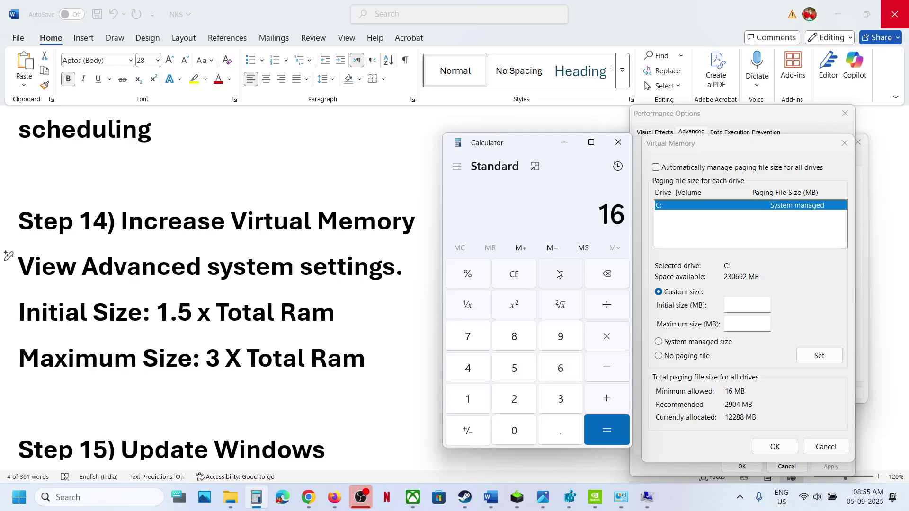
text(*1024)
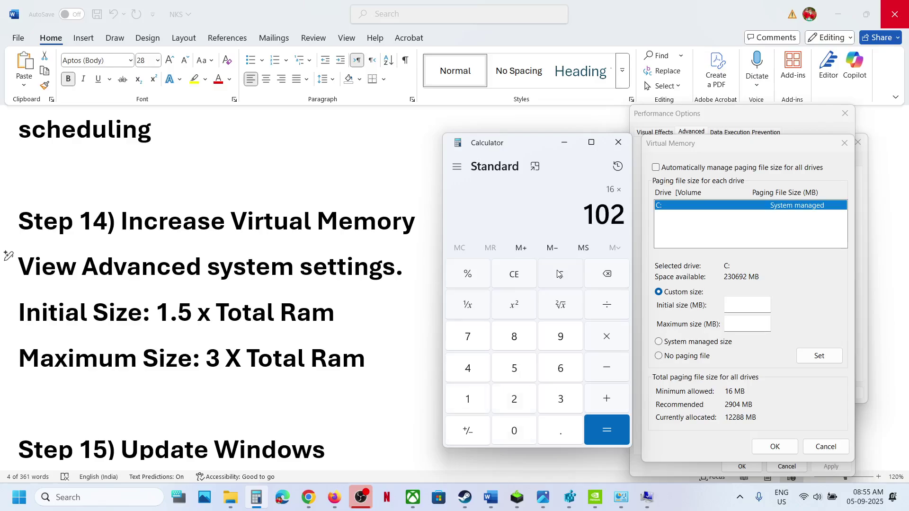
key(Return)
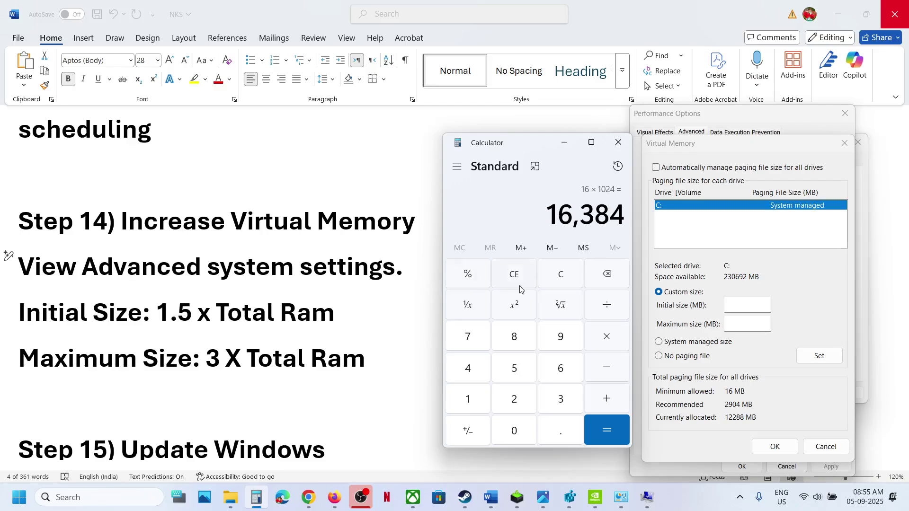
text(*1.5)
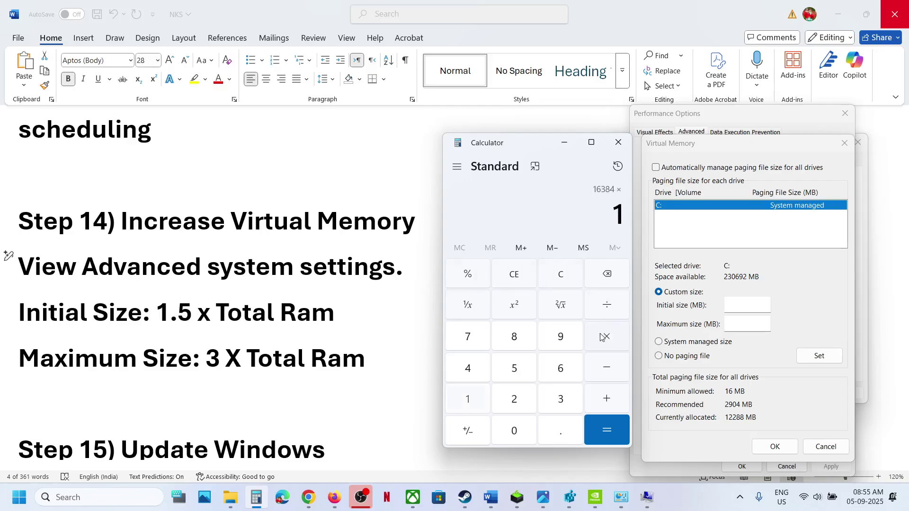
key(Return)
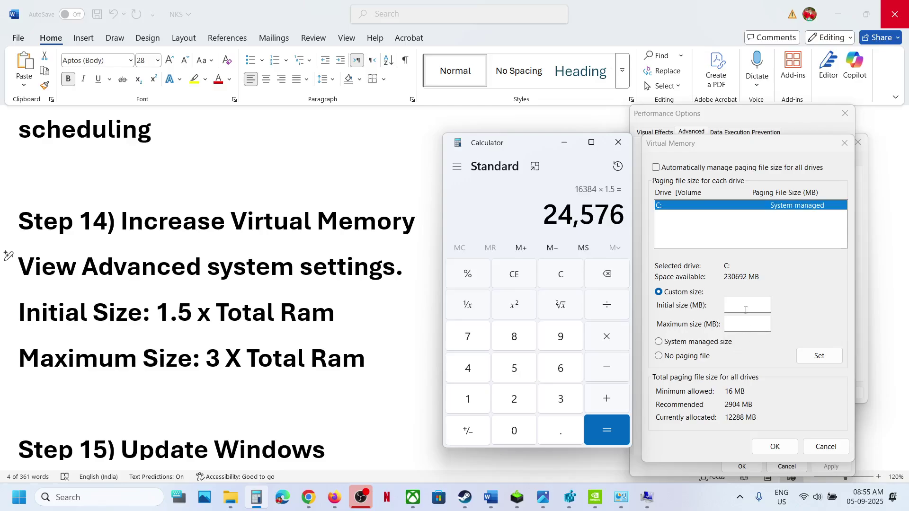
Step: Enter 24576 as drive C:'s initial paging file size and clear Calculator
click(745, 310)
text(24576)
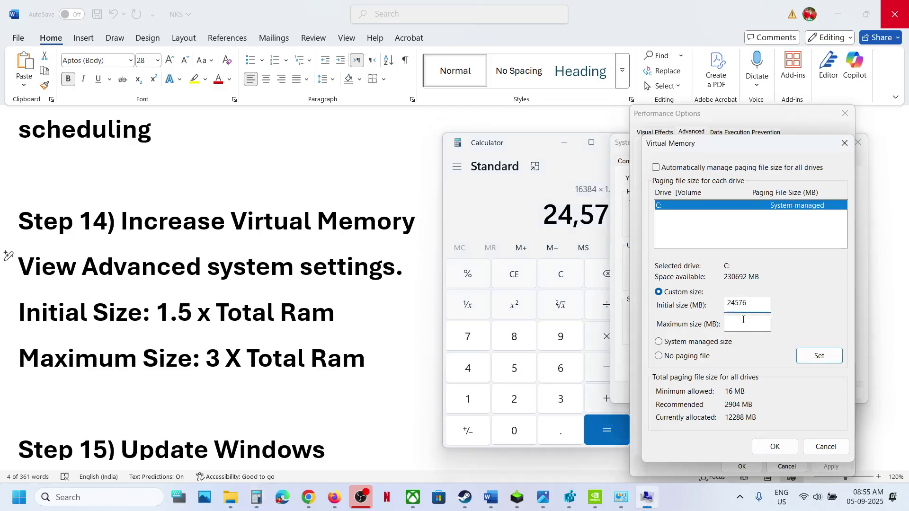
click(744, 324)
click(566, 269)
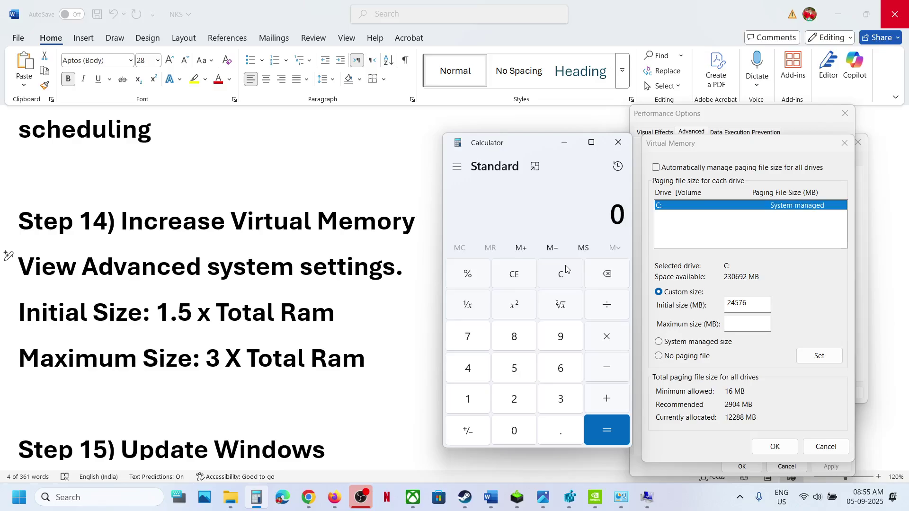
Step: Calculate 16 × 1024 × 3 in Calculator to get 49,152 MB
text(16 × 1024)
key(Return)
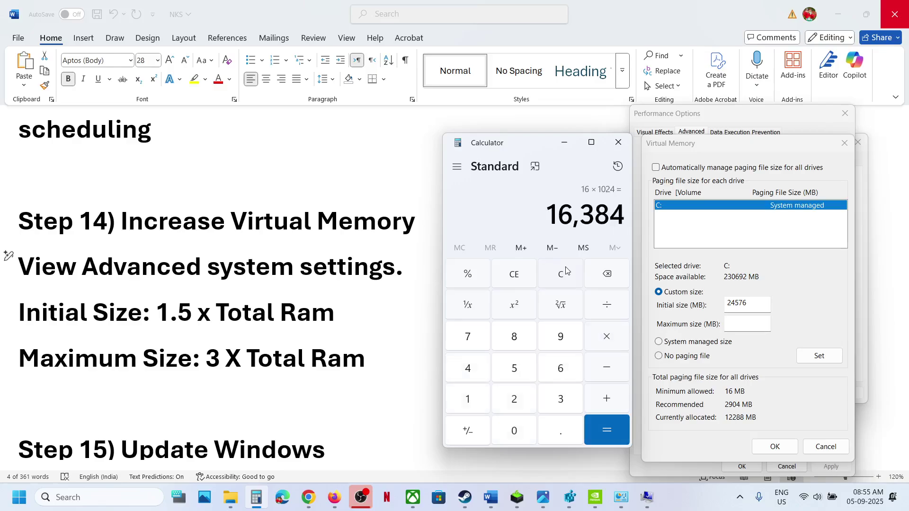
text(*)
text(3)
key(Return)
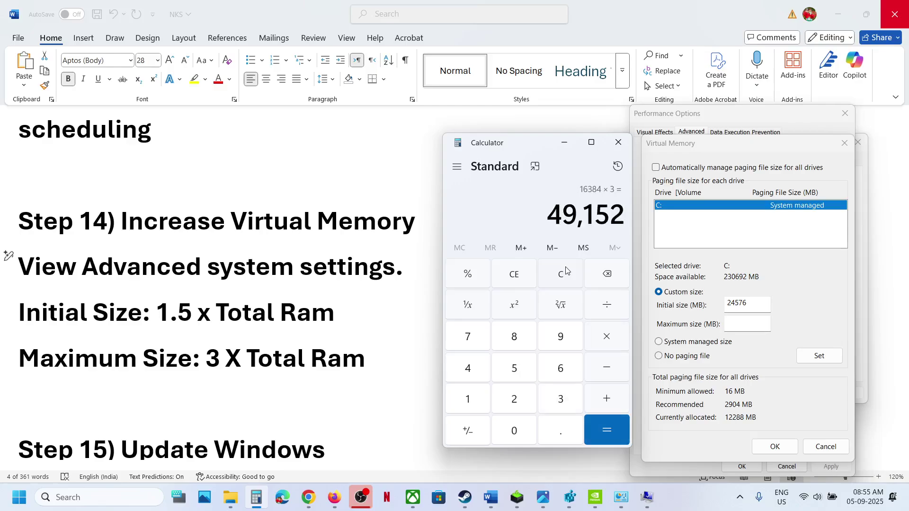
Step: Set C:'s paging file to 24576–49152 MB and confirm all three dialogs with OK
click(734, 321)
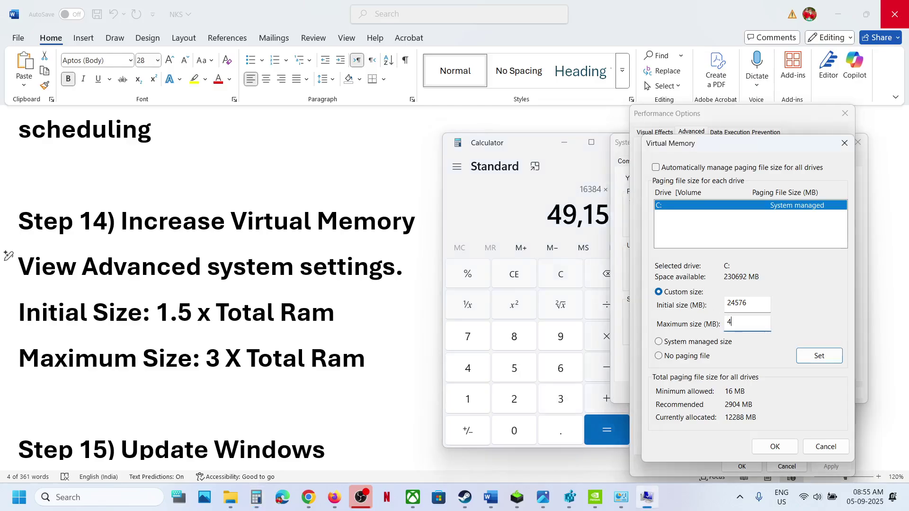
click(823, 361)
click(778, 449)
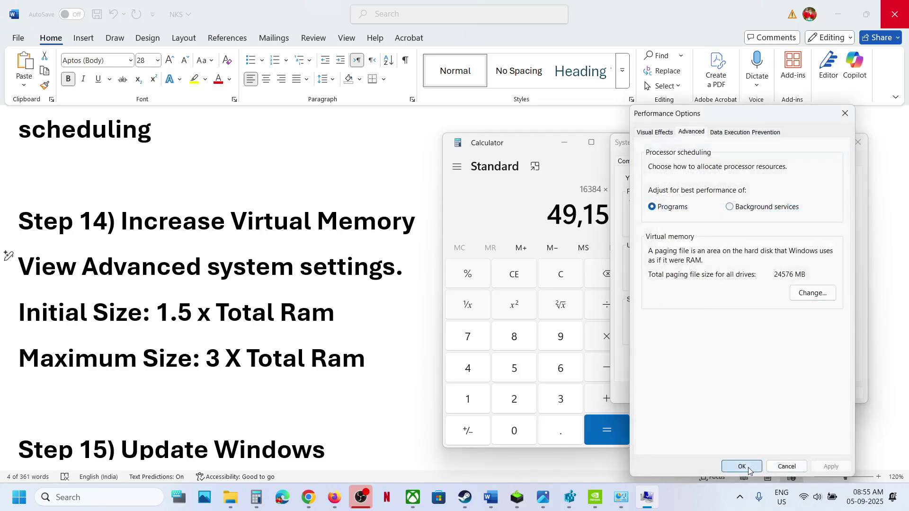
click(741, 466)
click(738, 393)
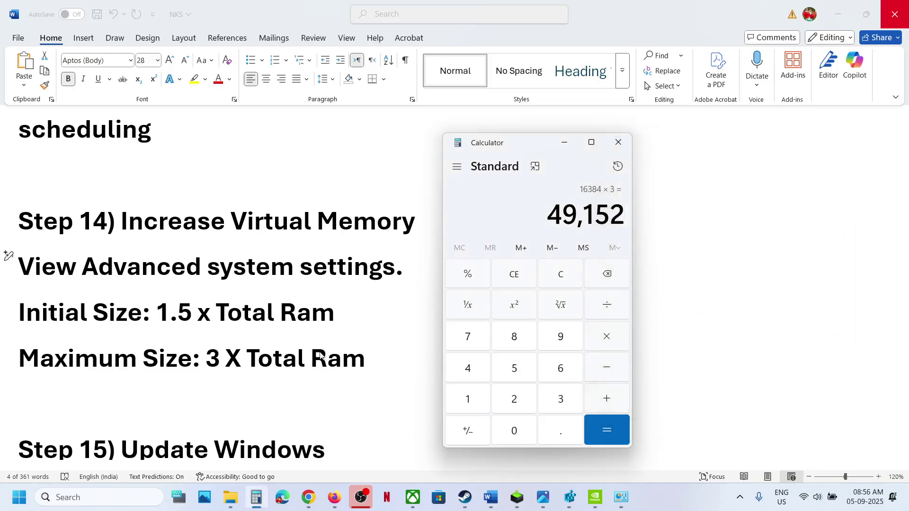
Step: Open the Start menu's power options, then dismiss them without choosing anything
click(19, 497)
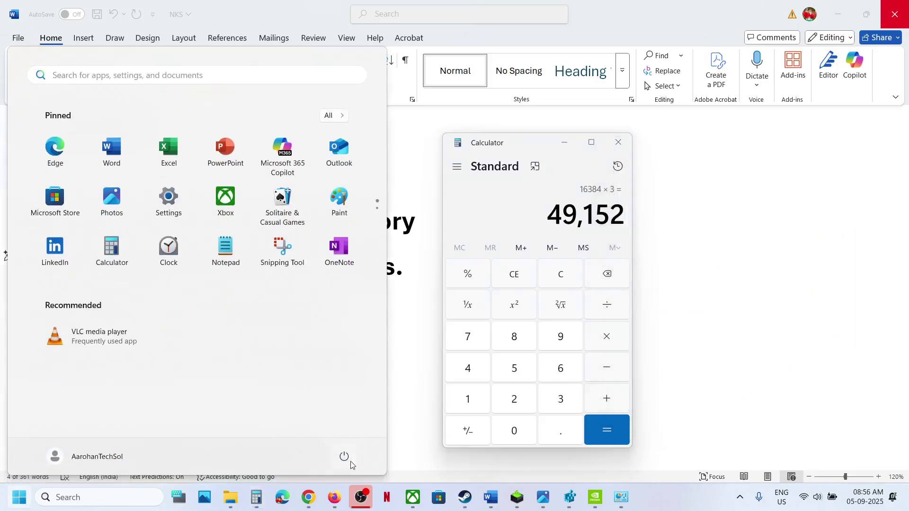
click(344, 457)
click(422, 273)
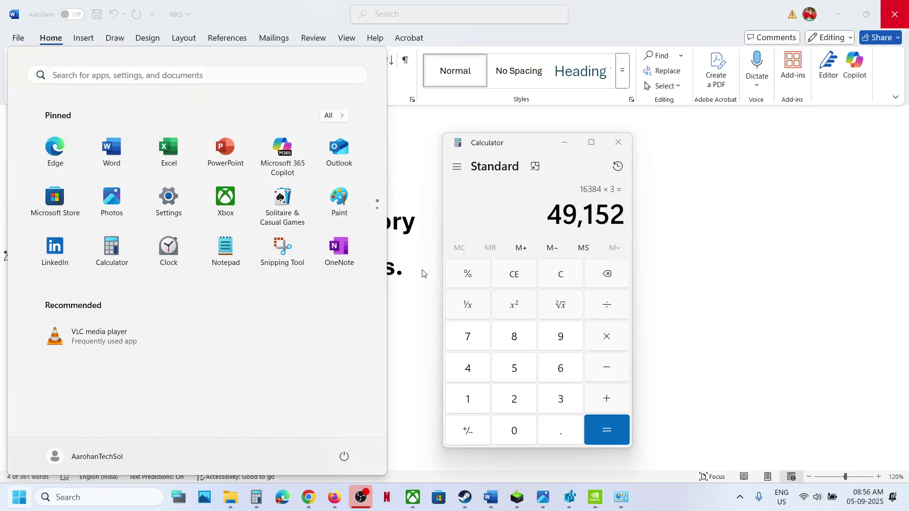
click(423, 273)
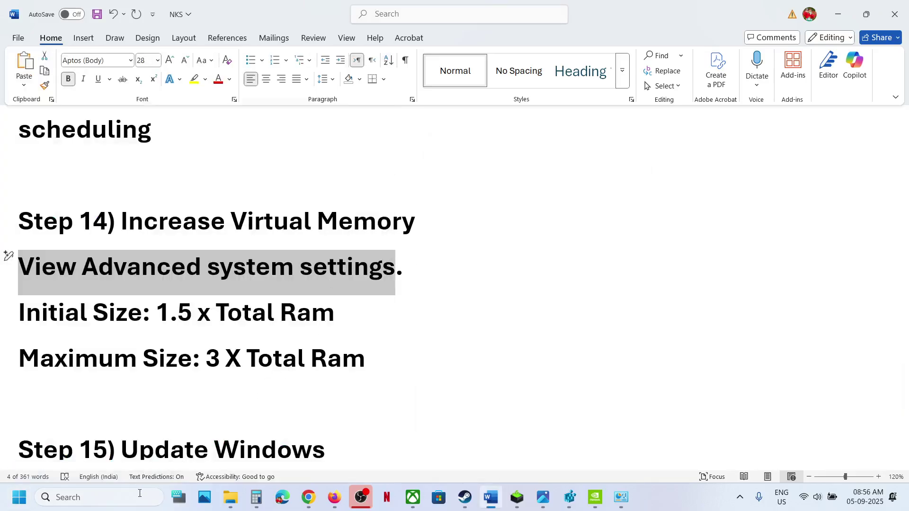
Step: Reopen the Virtual Memory dialog via advanced system settings and Performance Options
click(95, 497)
text(View Advanced system settings)
click(137, 141)
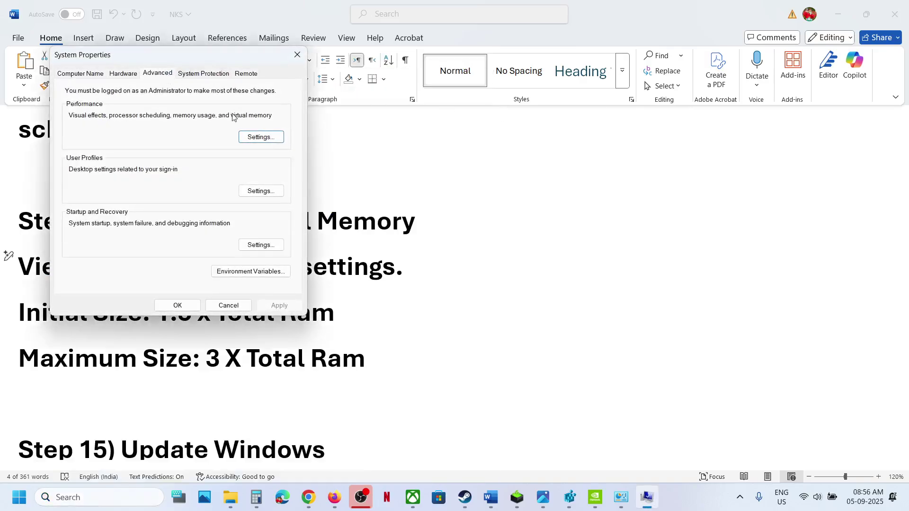
click(255, 137)
click(131, 117)
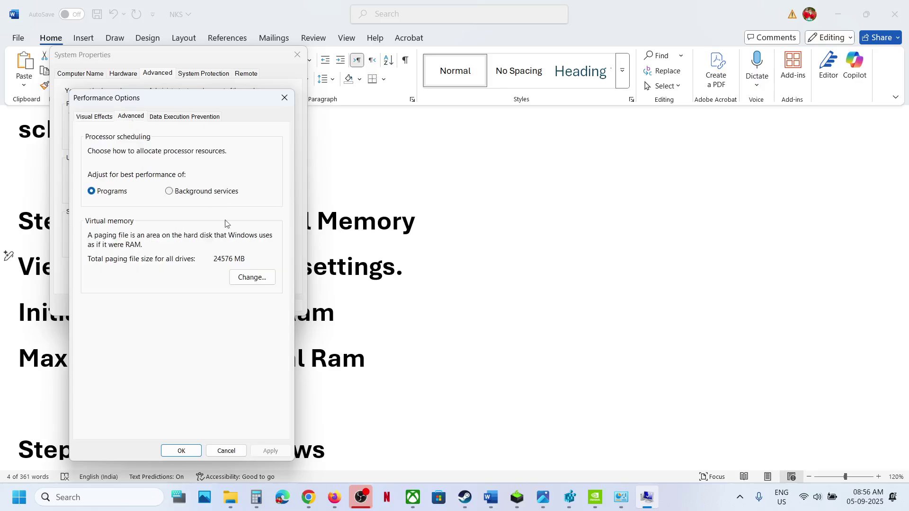
click(246, 276)
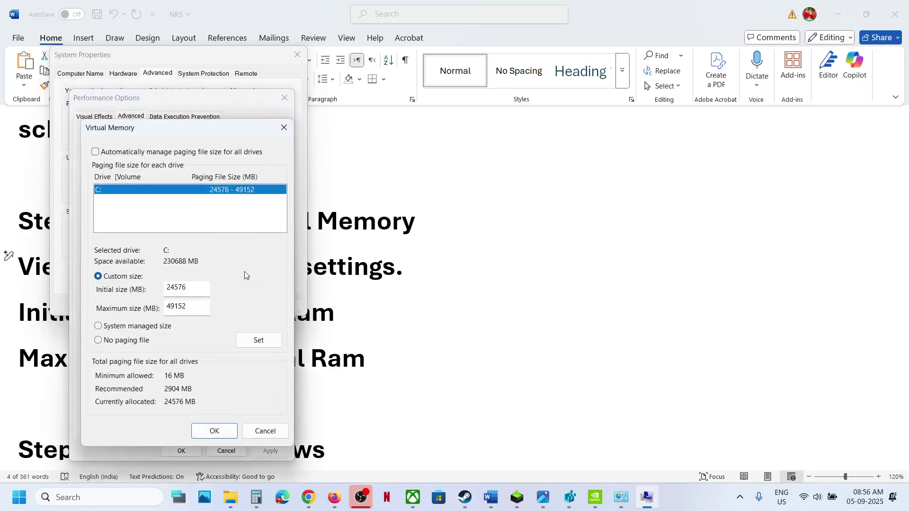
Step: Set drive C:'s paging file to system managed size, confirm all dialogs, and postpone the restart
click(98, 327)
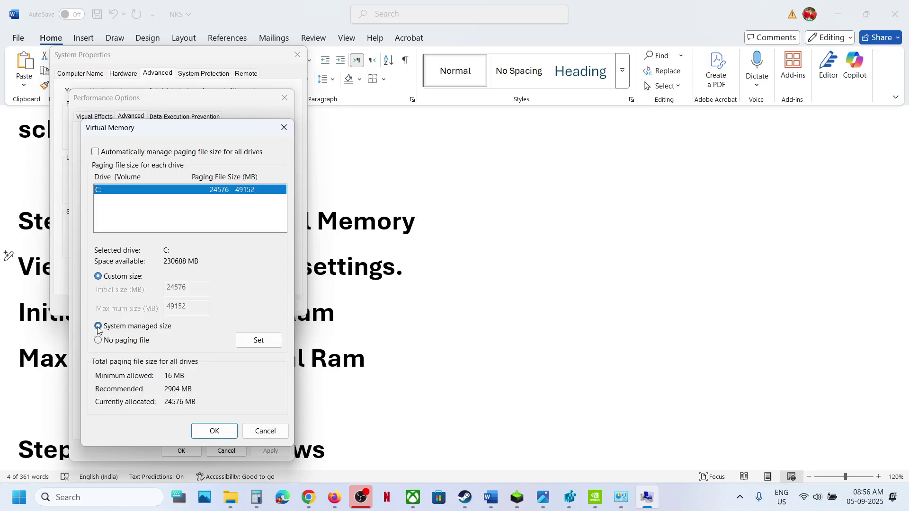
click(247, 347)
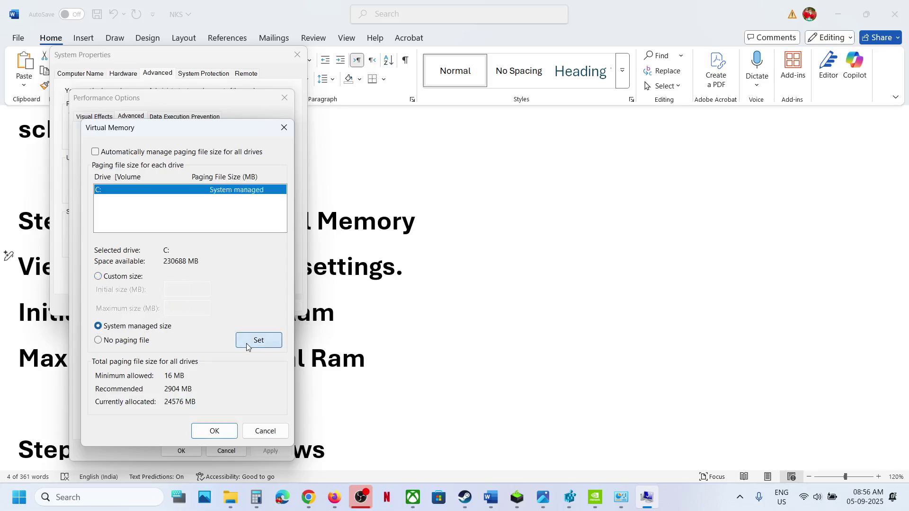
click(228, 439)
click(549, 289)
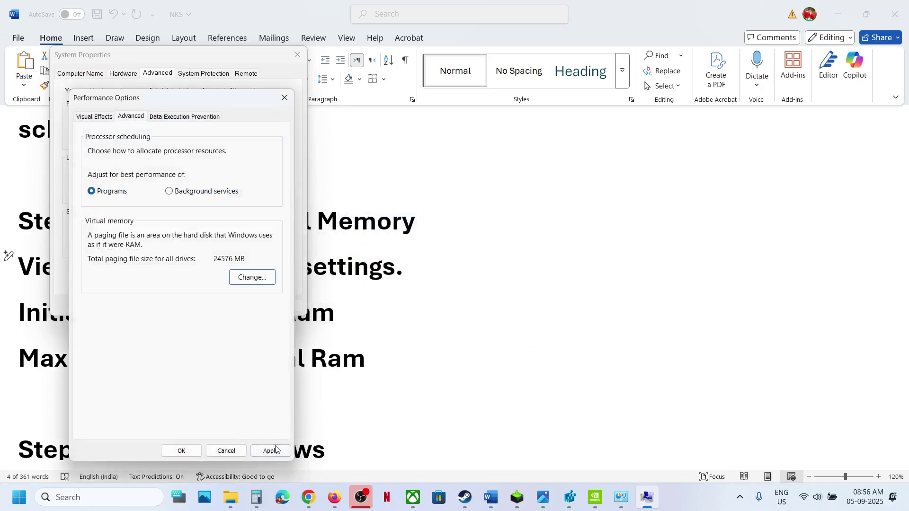
click(182, 451)
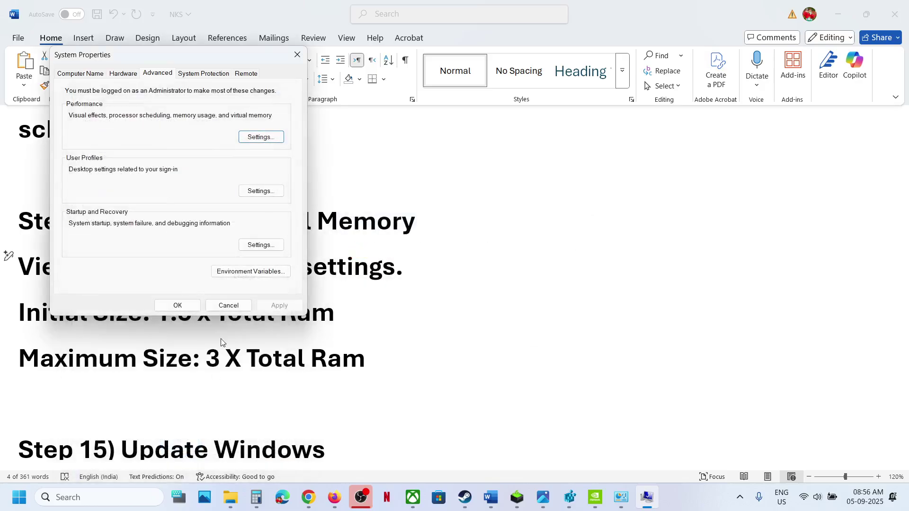
click(177, 306)
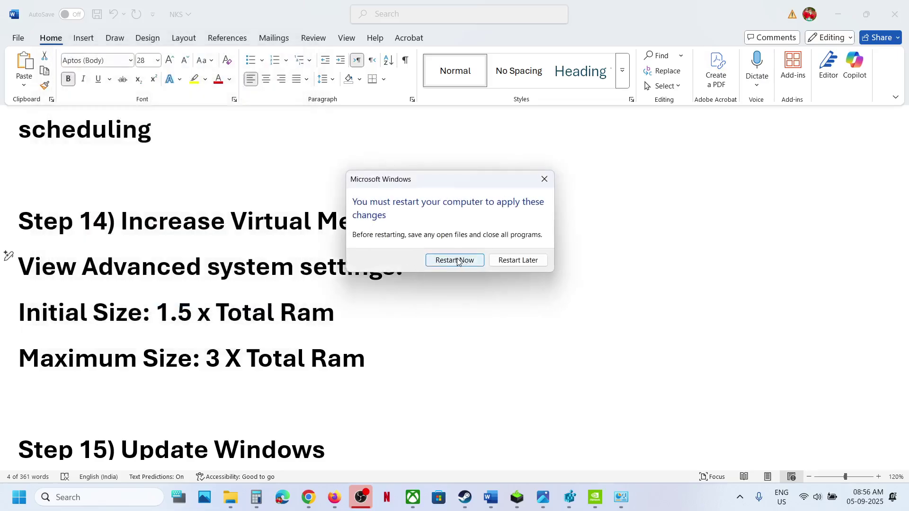
click(545, 179)
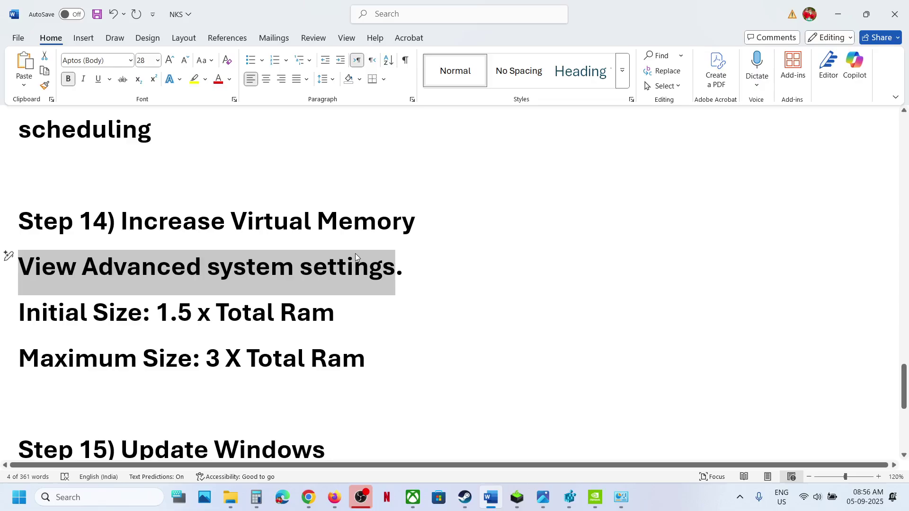
Step: Reopen the Virtual Memory dialog via advanced system settings and Performance Options
click(128, 497)
text(View Advanced system settings)
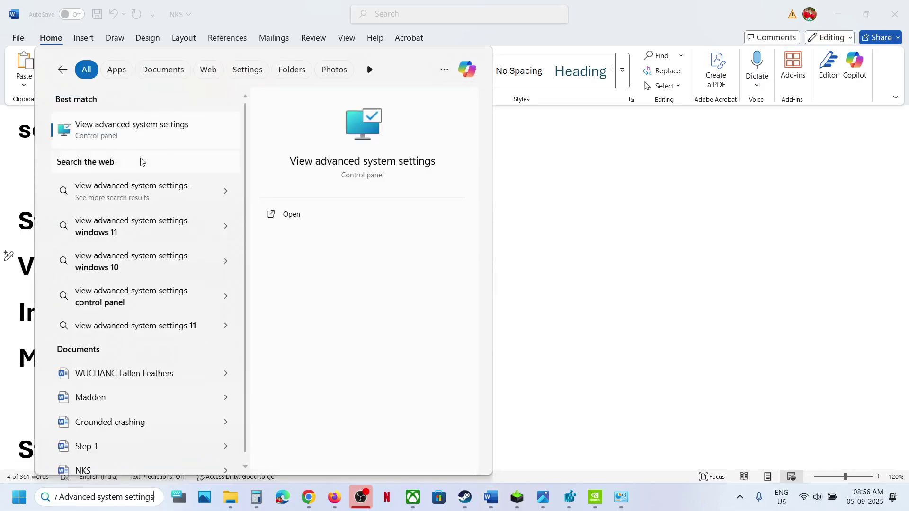
click(127, 138)
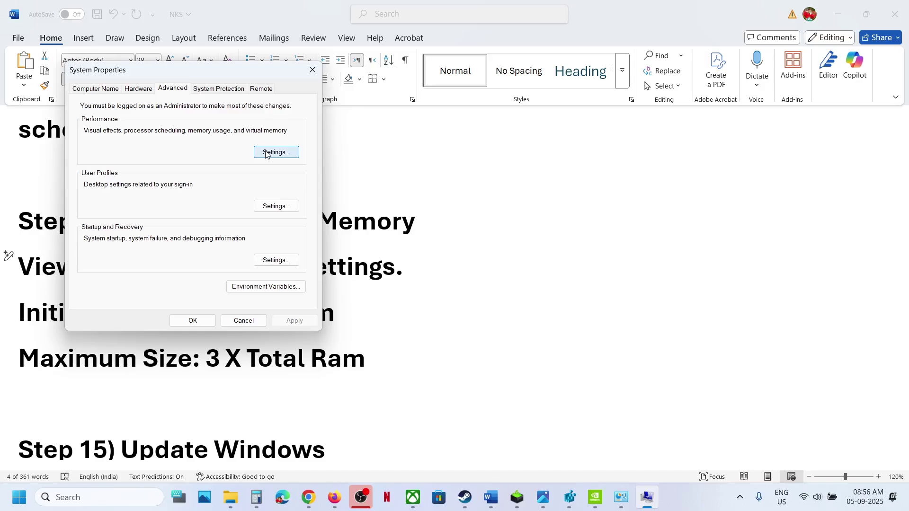
click(268, 153)
click(146, 131)
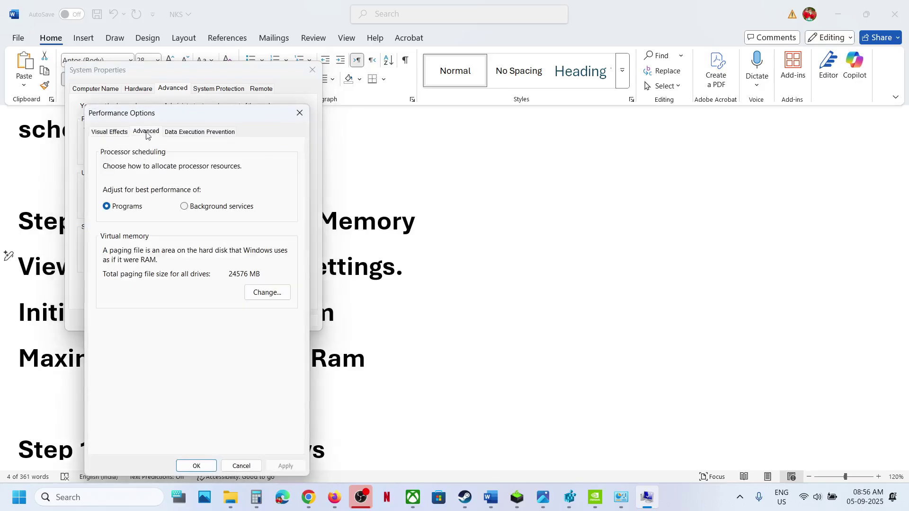
click(255, 298)
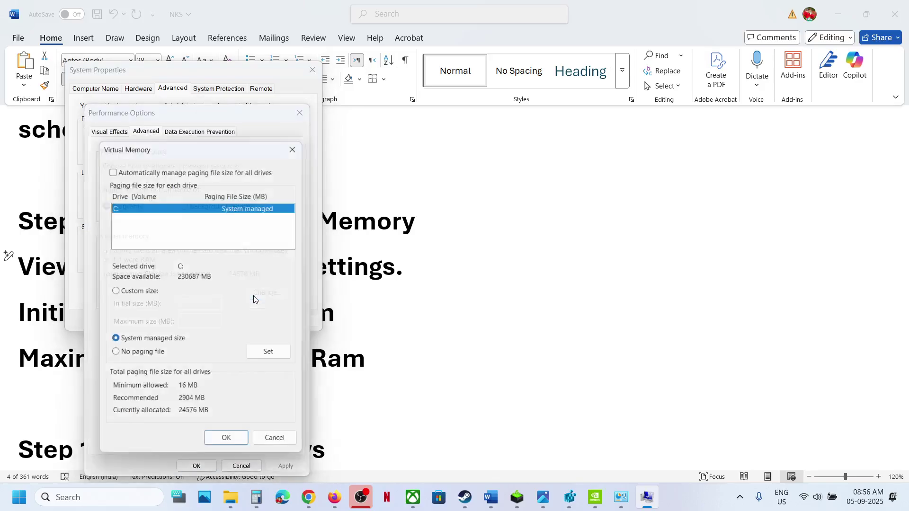
Step: Let Windows manage paging file size for all drives and confirm every dialog with OK
click(110, 168)
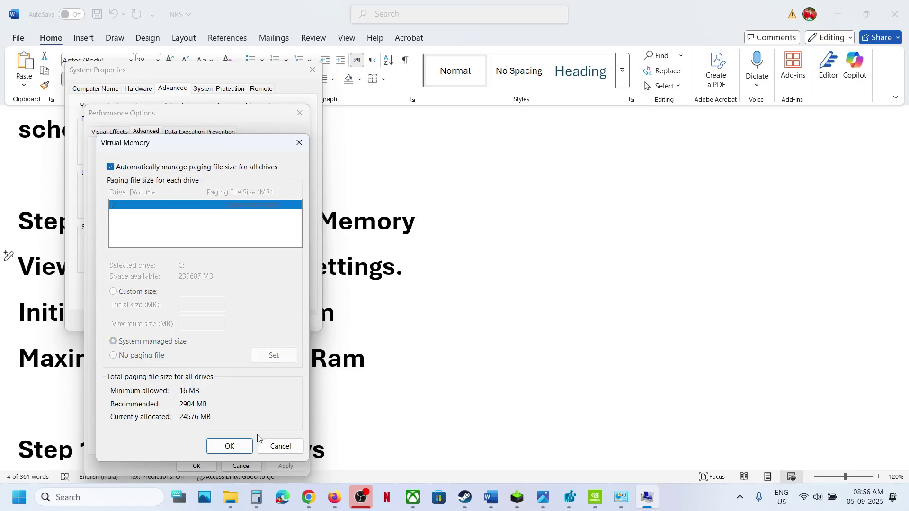
click(229, 445)
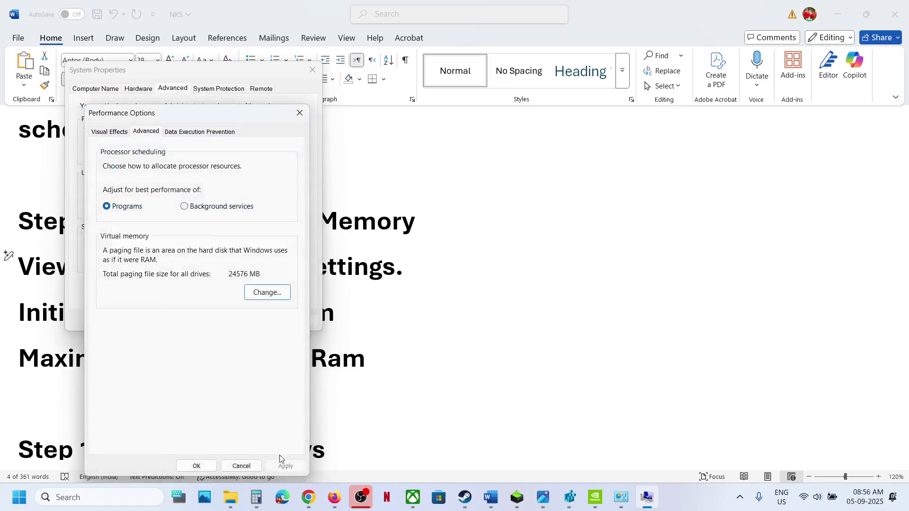
click(196, 466)
click(196, 321)
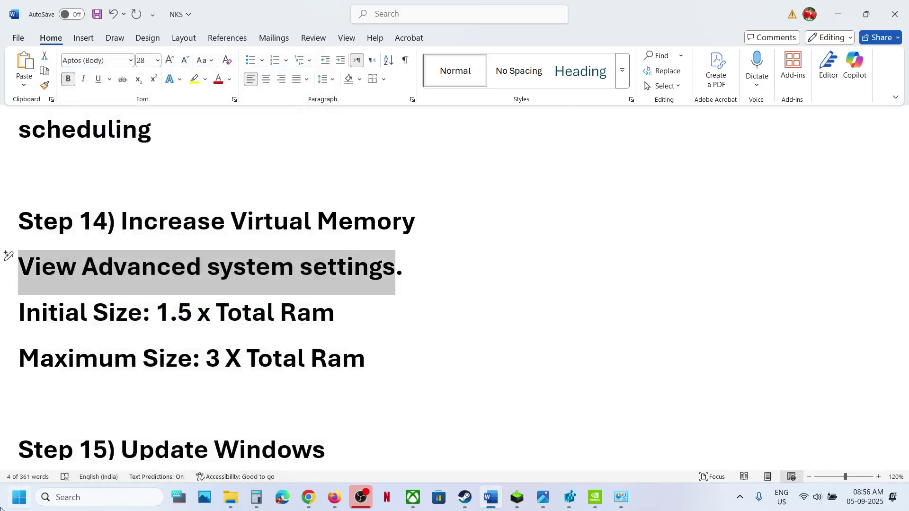
key(super)
Step: Dismiss the power menu, then run Check for updates on Settings' Windows Update page
click(353, 454)
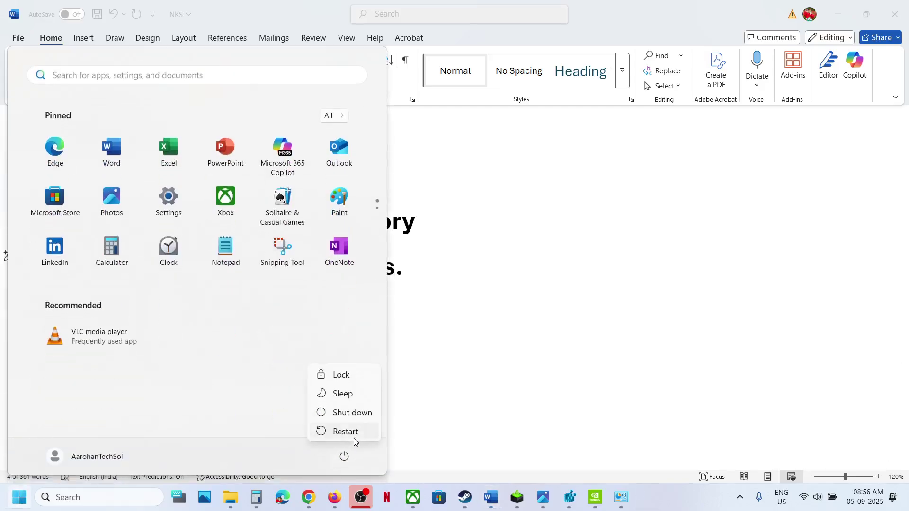
click(479, 376)
click(479, 377)
key(super+i)
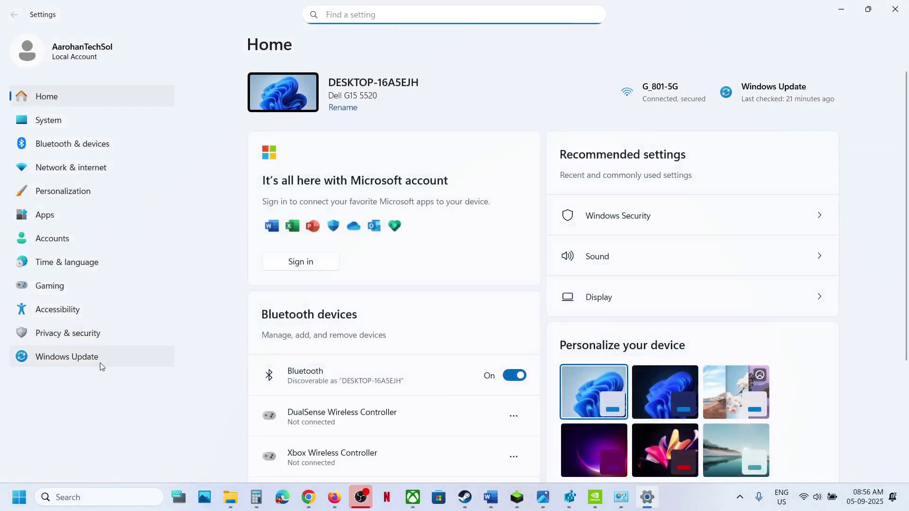
click(100, 363)
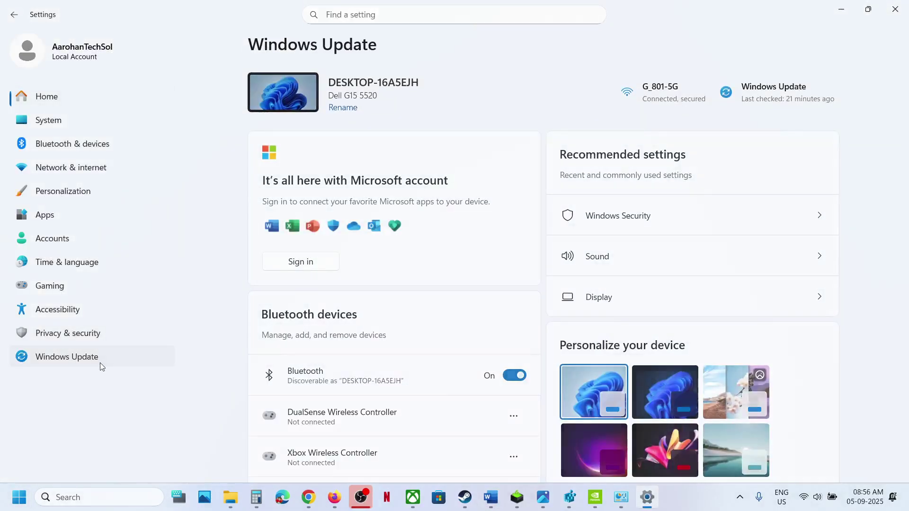
click(793, 109)
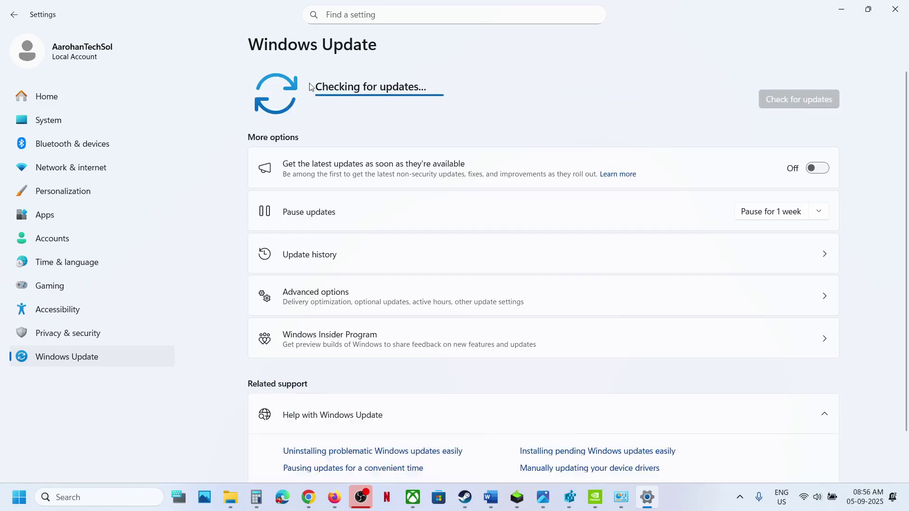
Step: Bring the Steam library to the front on the Hollow Knight: Silksong page
click(34, 505)
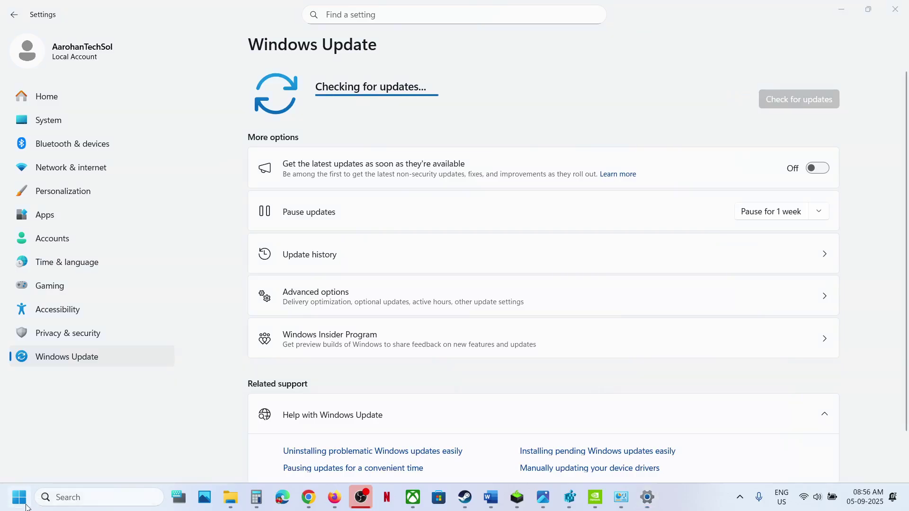
click(20, 497)
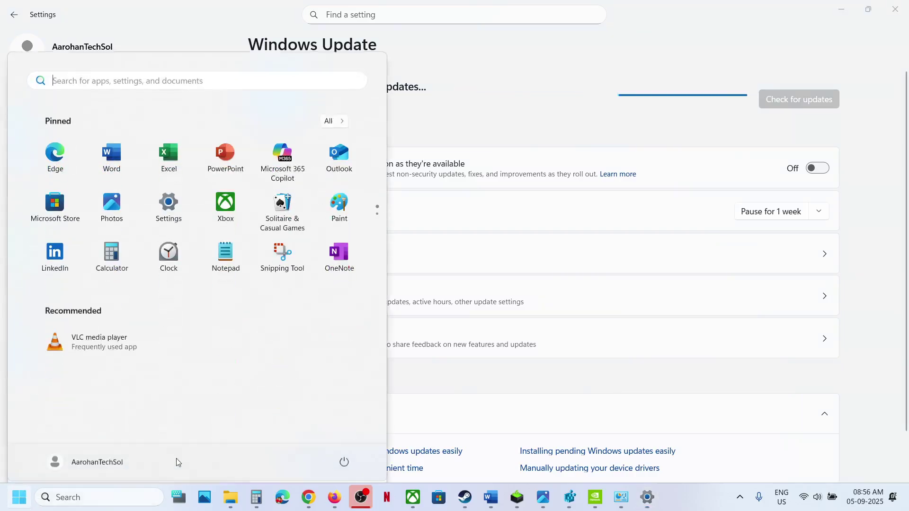
click(344, 456)
click(462, 499)
click(462, 499)
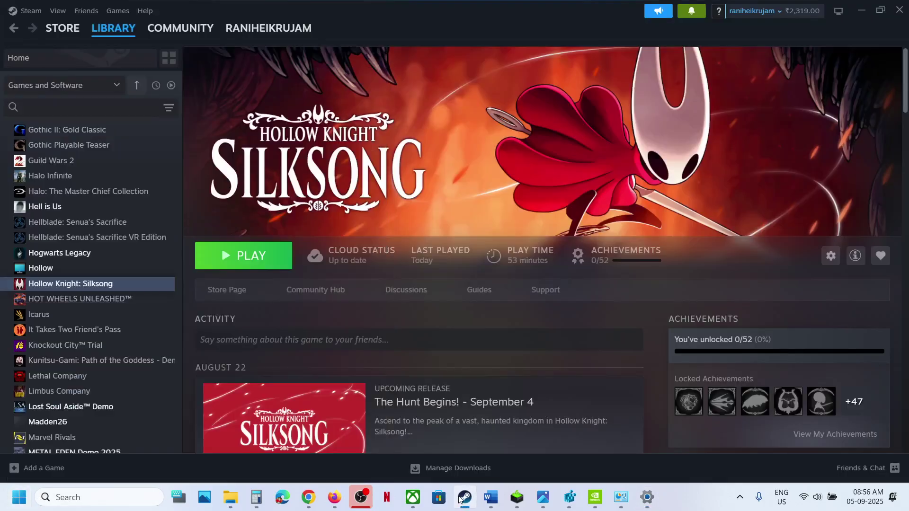
Step: Highlight Step 16 (Update System BIOS) and Step 17's reinstall instructions in the Word checklist
click(491, 497)
scroll(351, 318, down, 4)
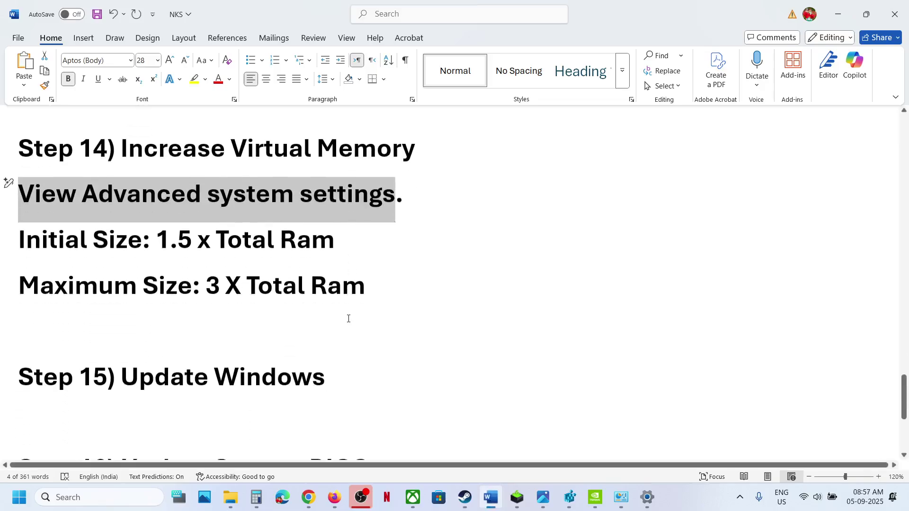
drag(149, 380, 394, 380)
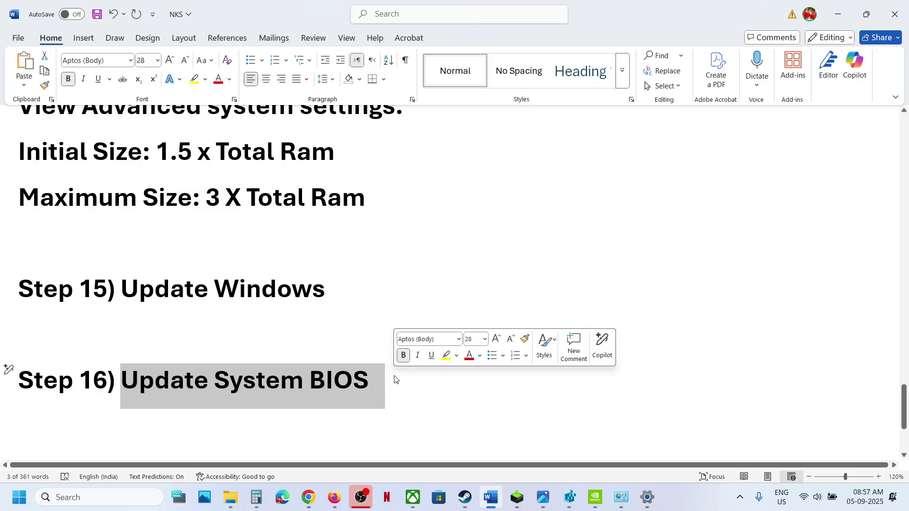
click(836, 507)
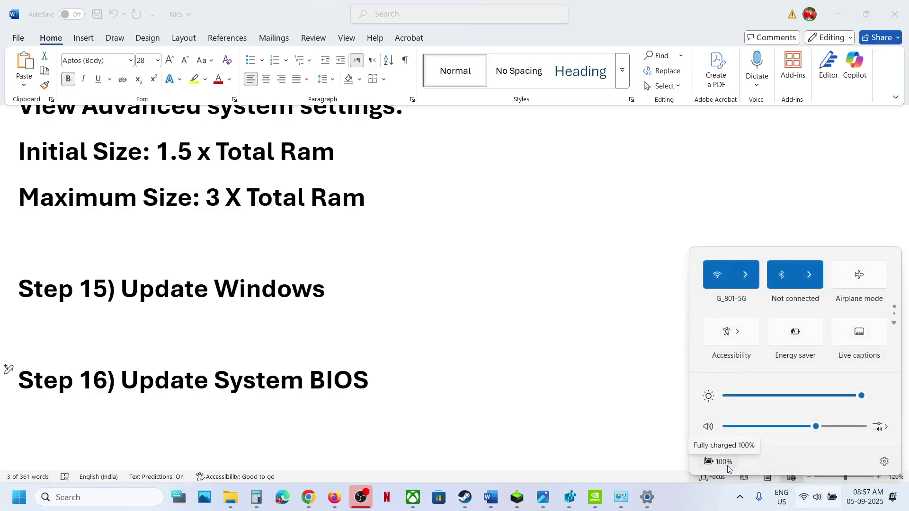
click(371, 382)
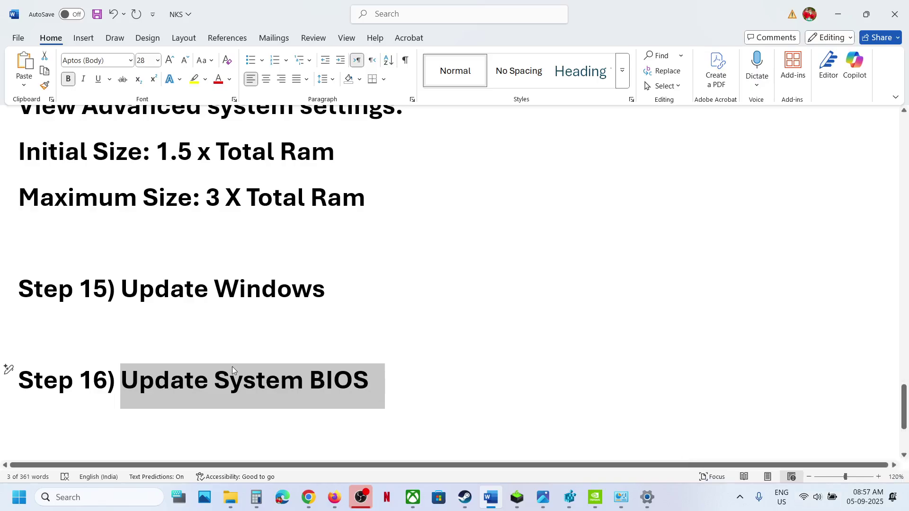
scroll(231, 366, down, 3)
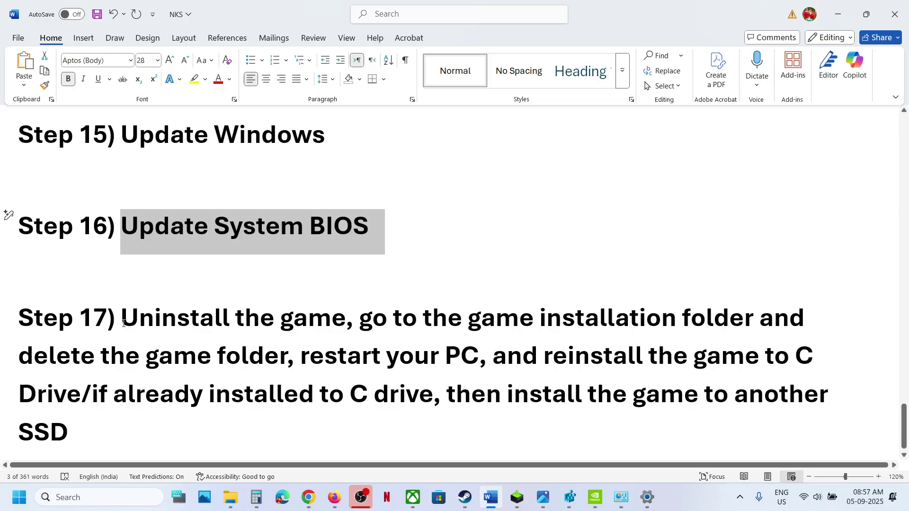
drag(124, 323, 259, 388)
click(464, 497)
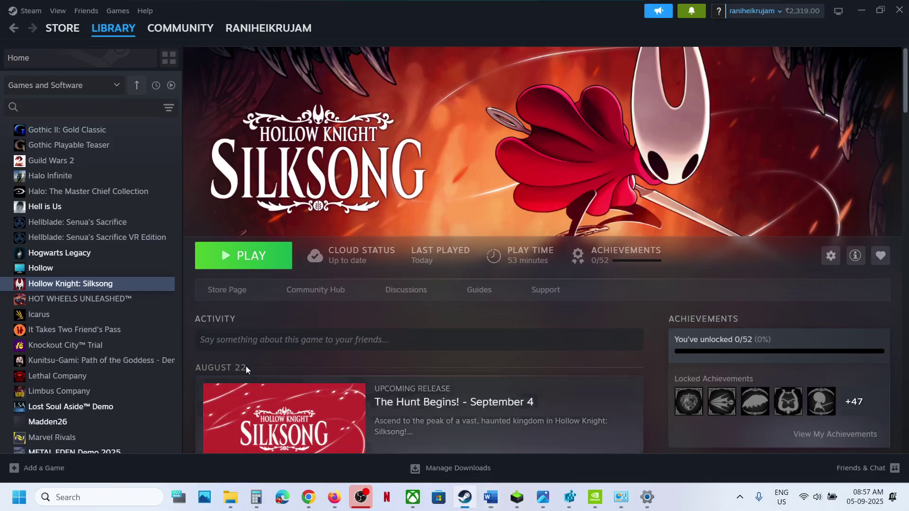
right_click(98, 283)
mouse_move(124, 353)
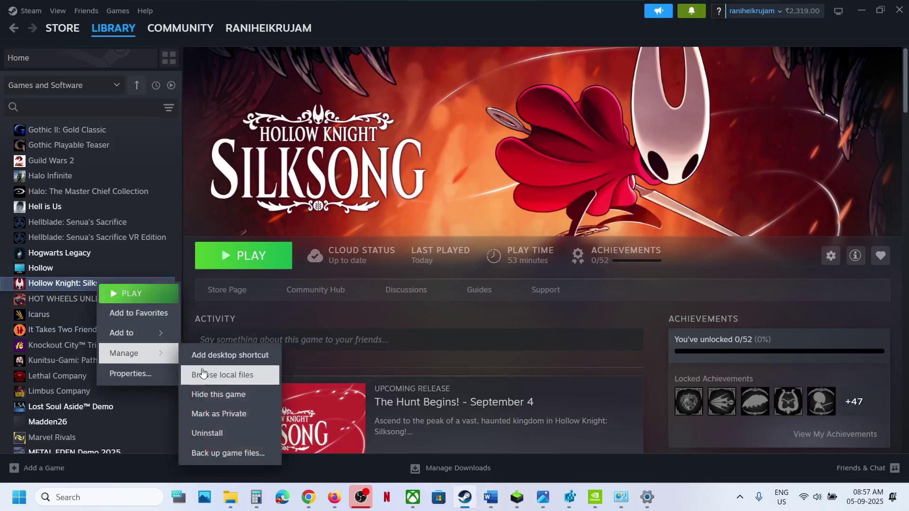
click(394, 214)
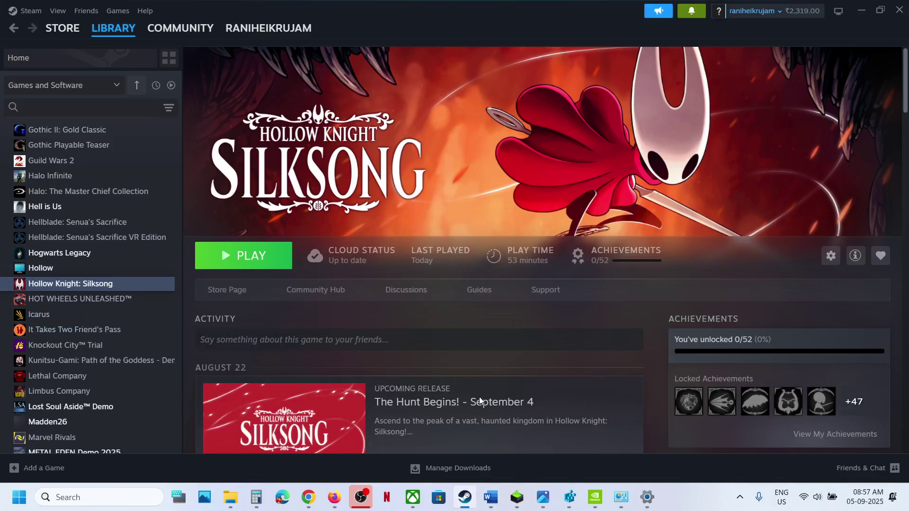
click(491, 497)
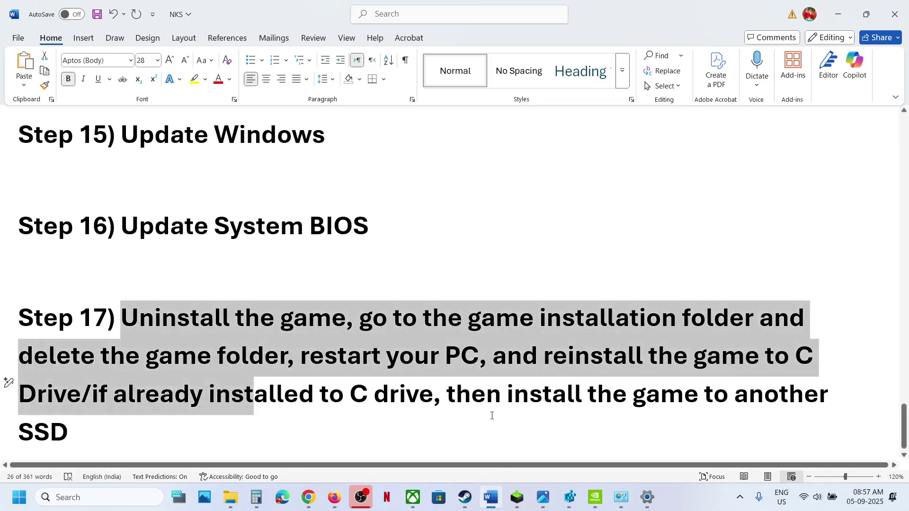
click(506, 377)
drag(572, 358, 81, 388)
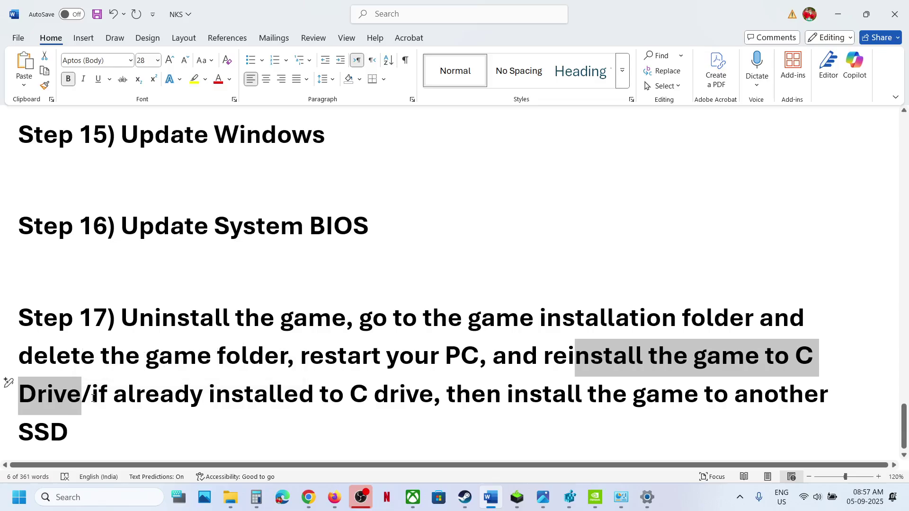
drag(91, 398, 124, 441)
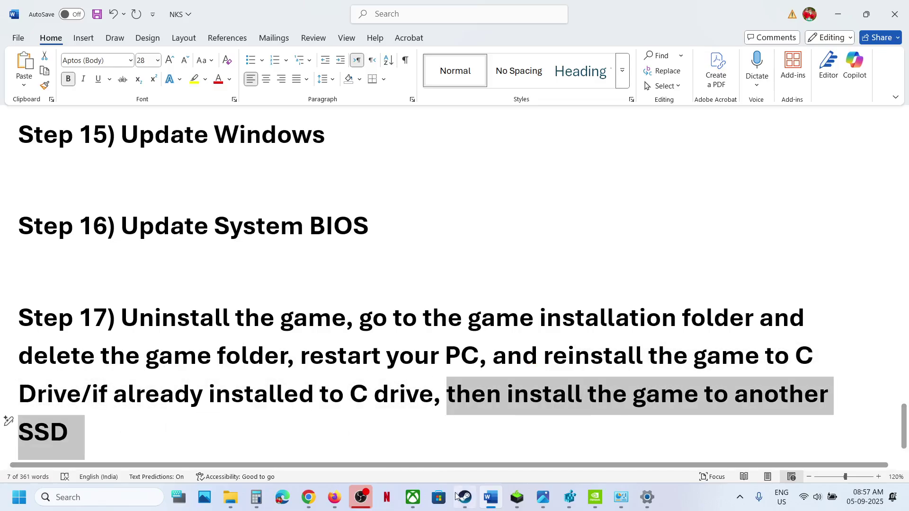
click(463, 504)
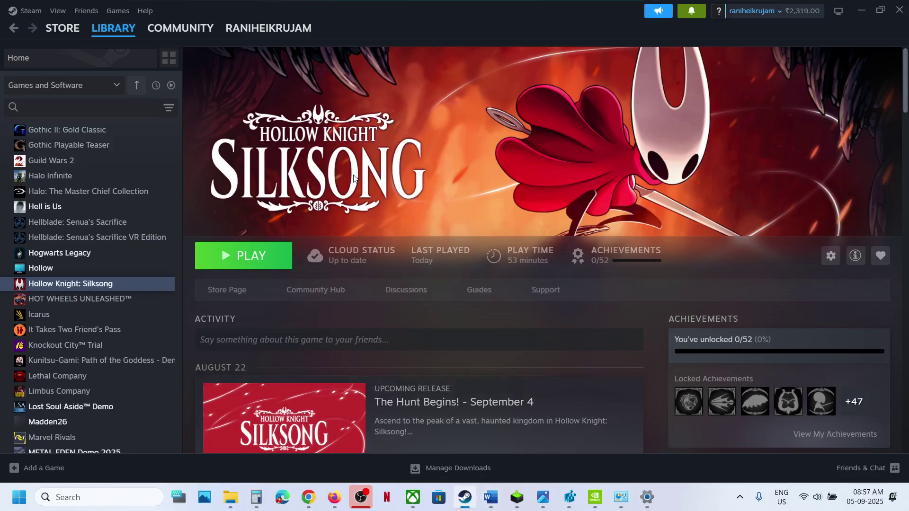